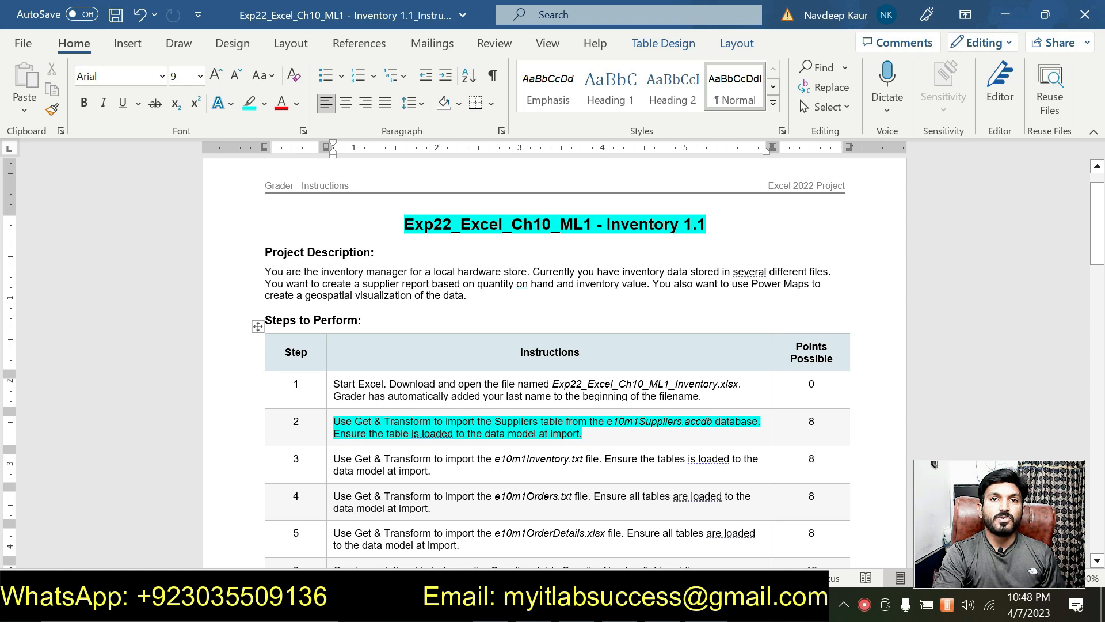
- Check the e10m1Suppliers.accdb file name in step 2, then switch to the Excel inventory workbook
left_click_drag(607, 423, 714, 423)
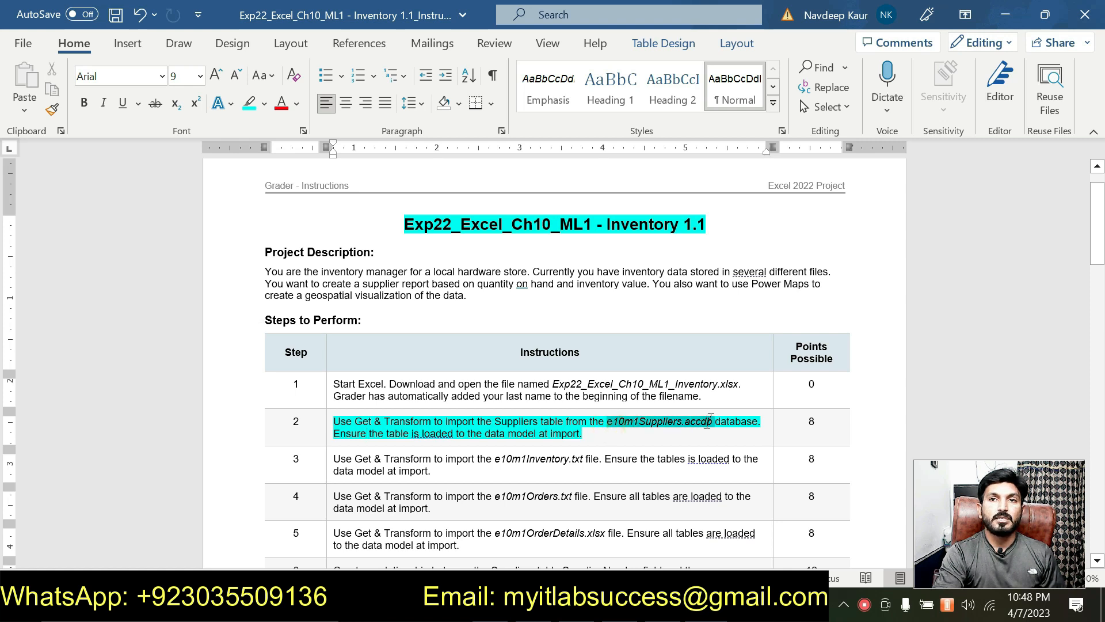
left_click(614, 427)
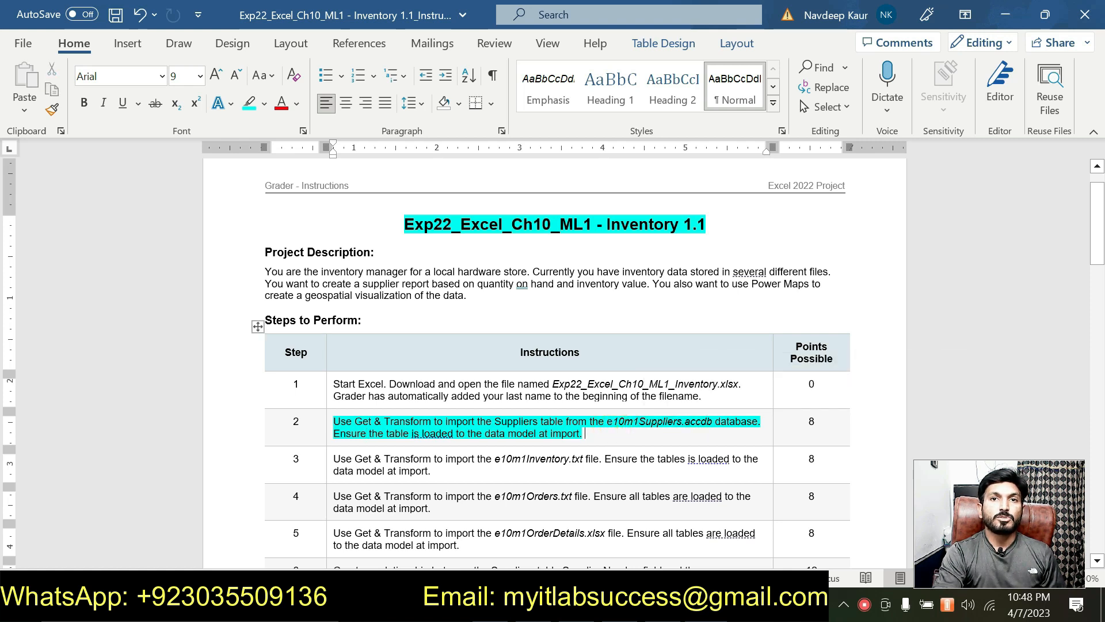
left_click(639, 423)
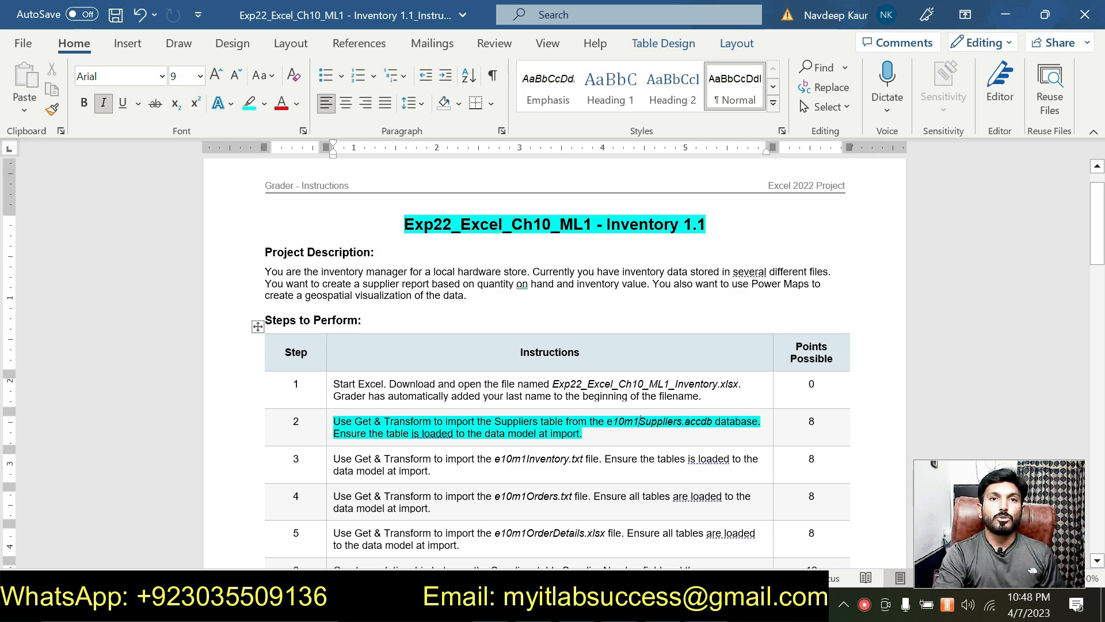
left_click(582, 608)
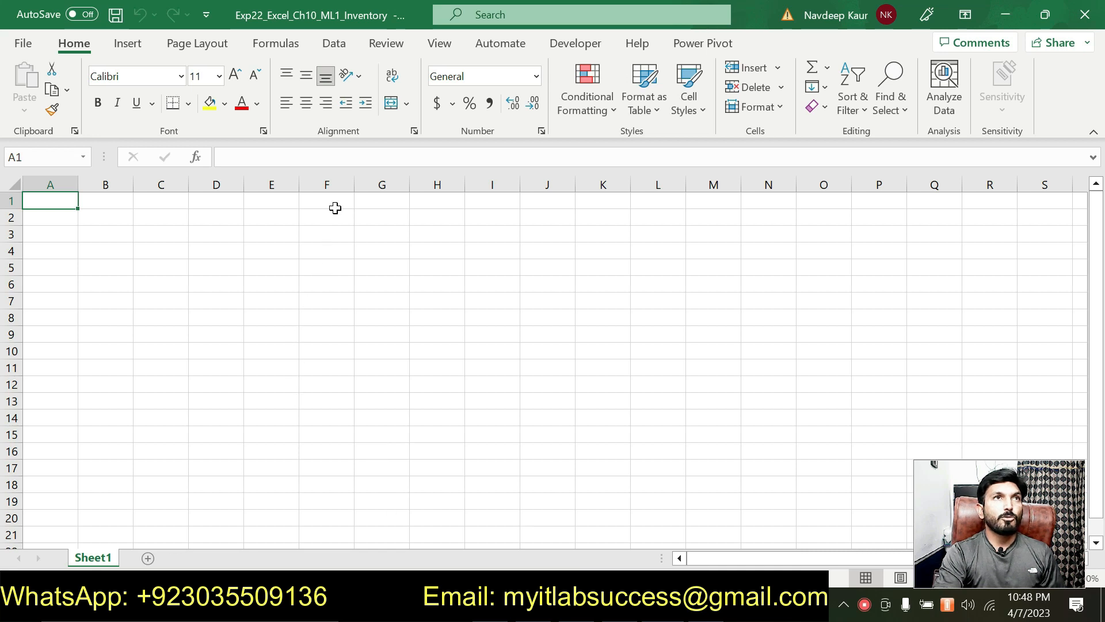
- Import the Suppliers table from the e10m1Suppliers.accdb Access database, loading 9 rows onto a new sheet
left_click(333, 45)
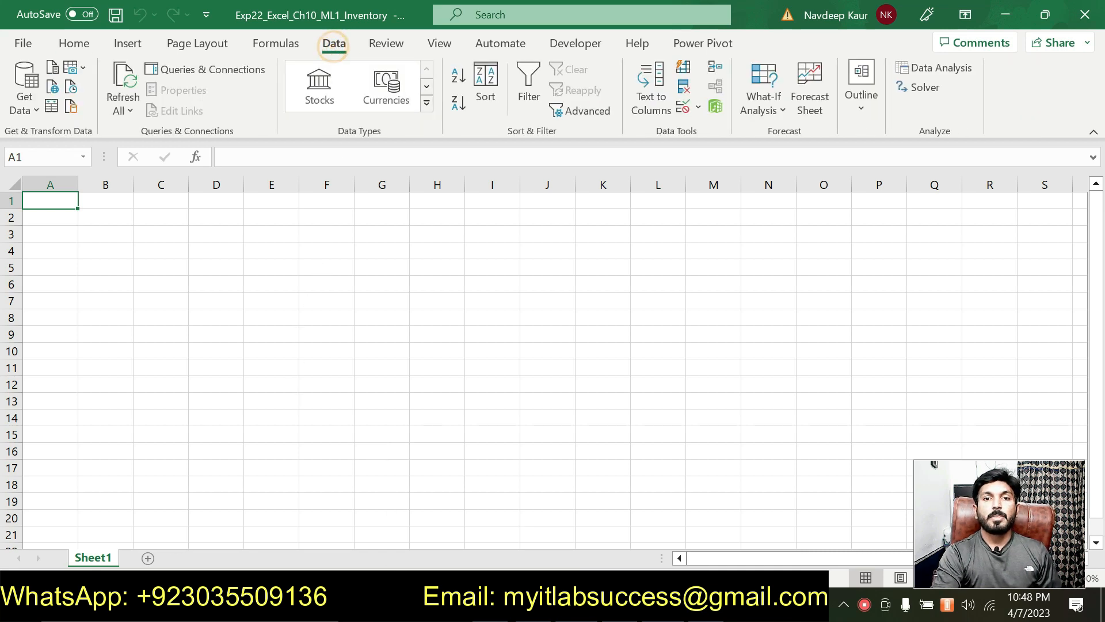
left_click(24, 95)
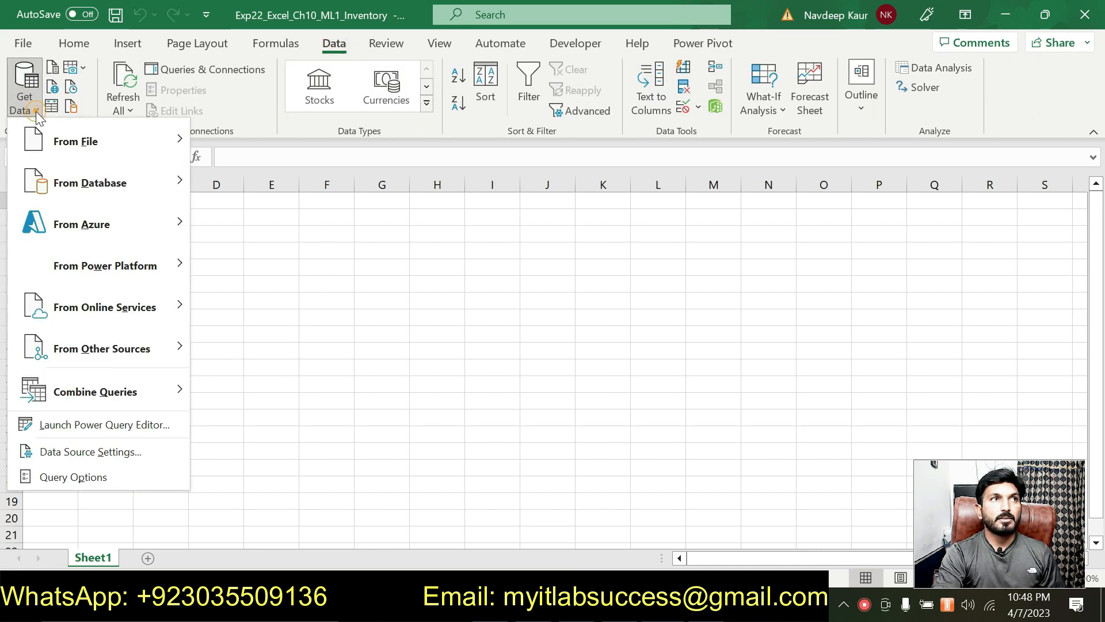
mouse_move(123, 193)
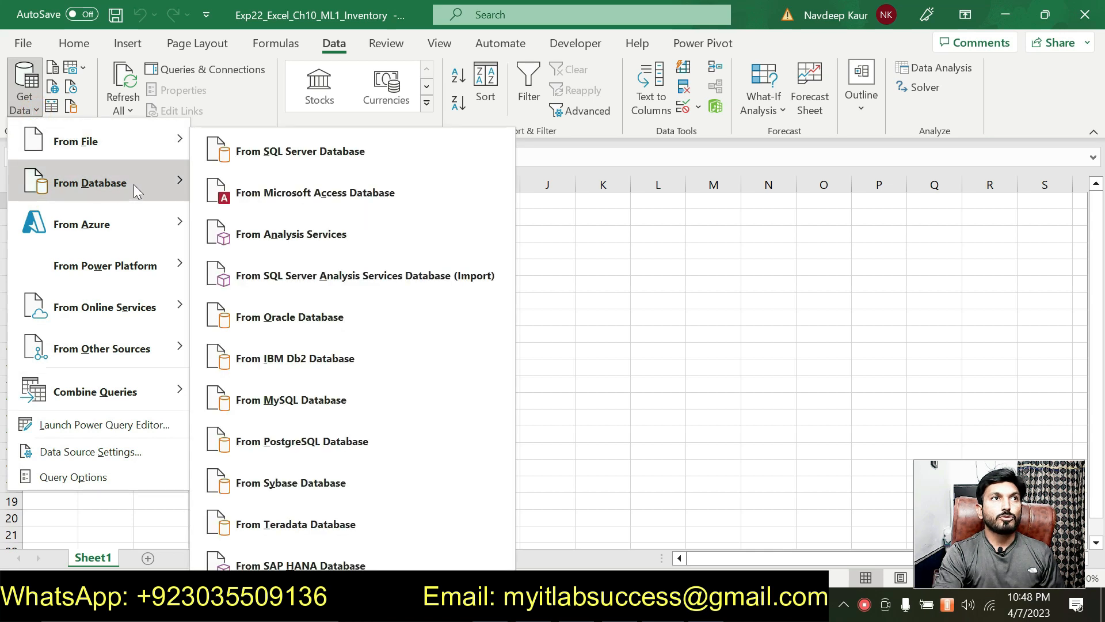
left_click(412, 195)
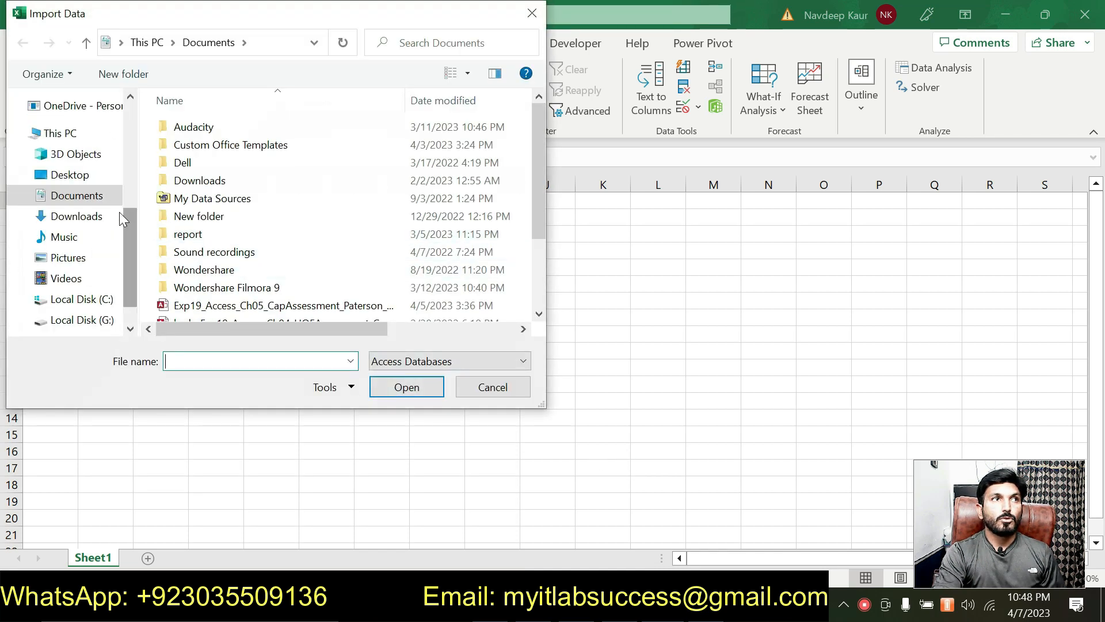
scroll(63, 190, "up", 2)
left_click(78, 138)
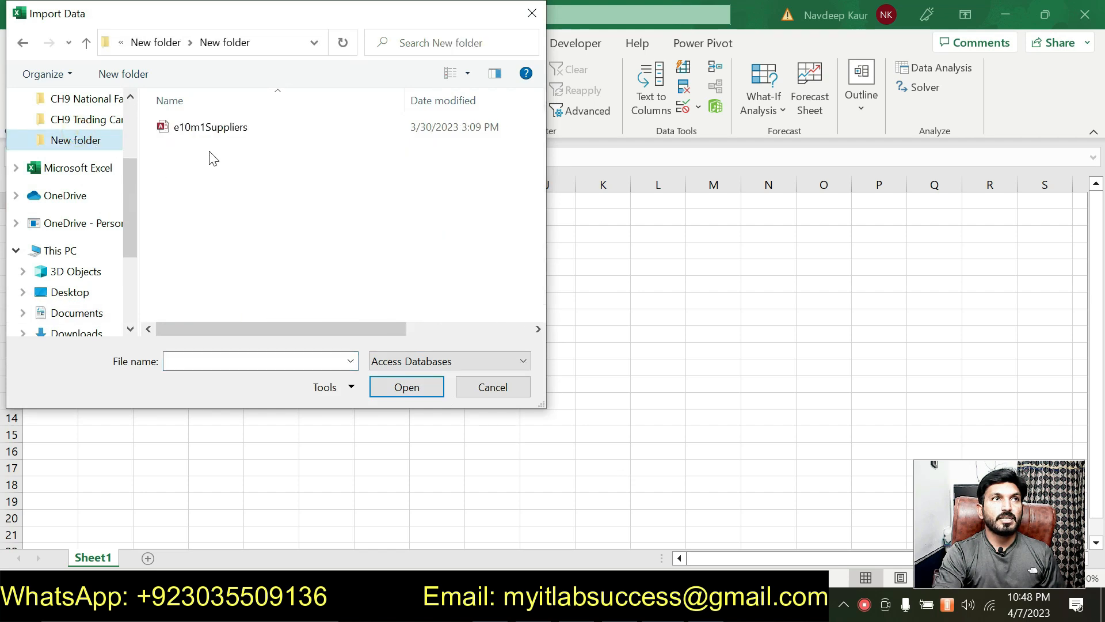
left_click(222, 131)
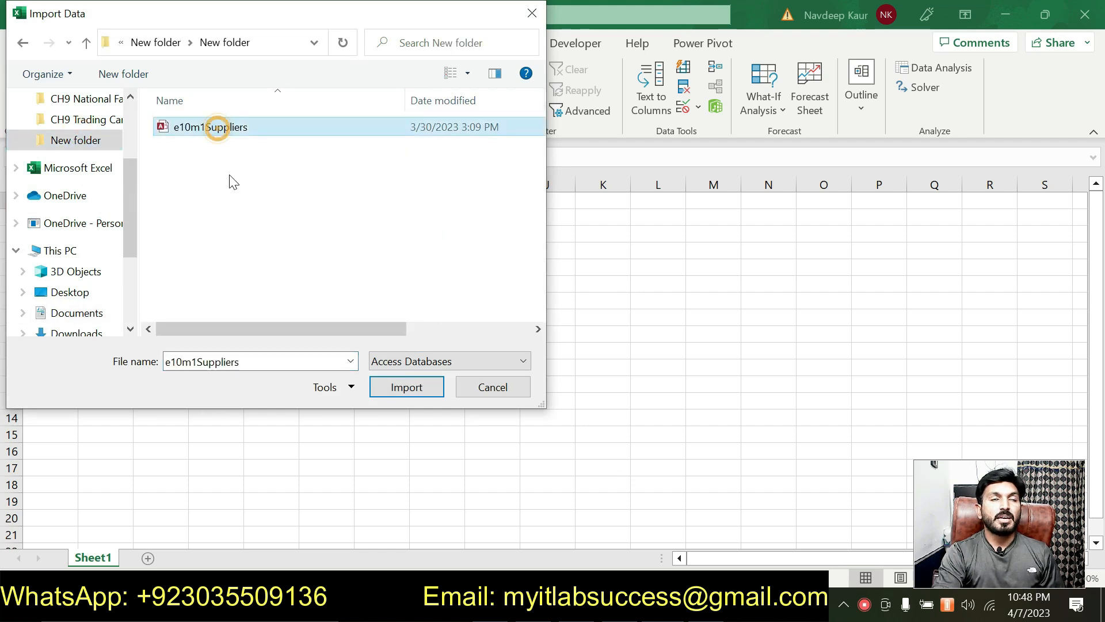
left_click(394, 396)
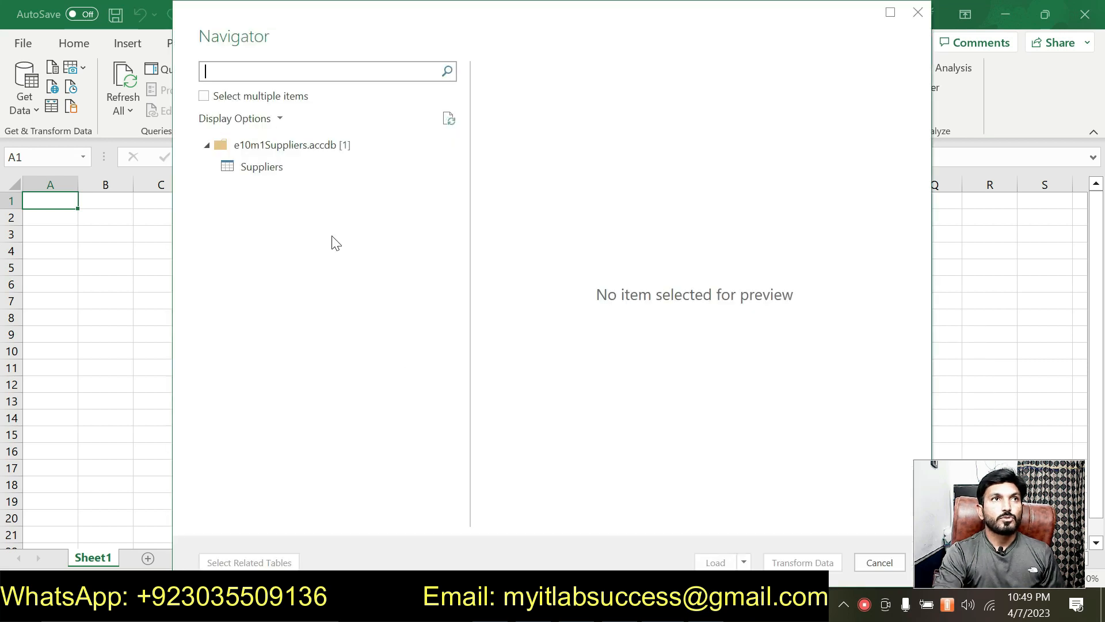
left_click(263, 167)
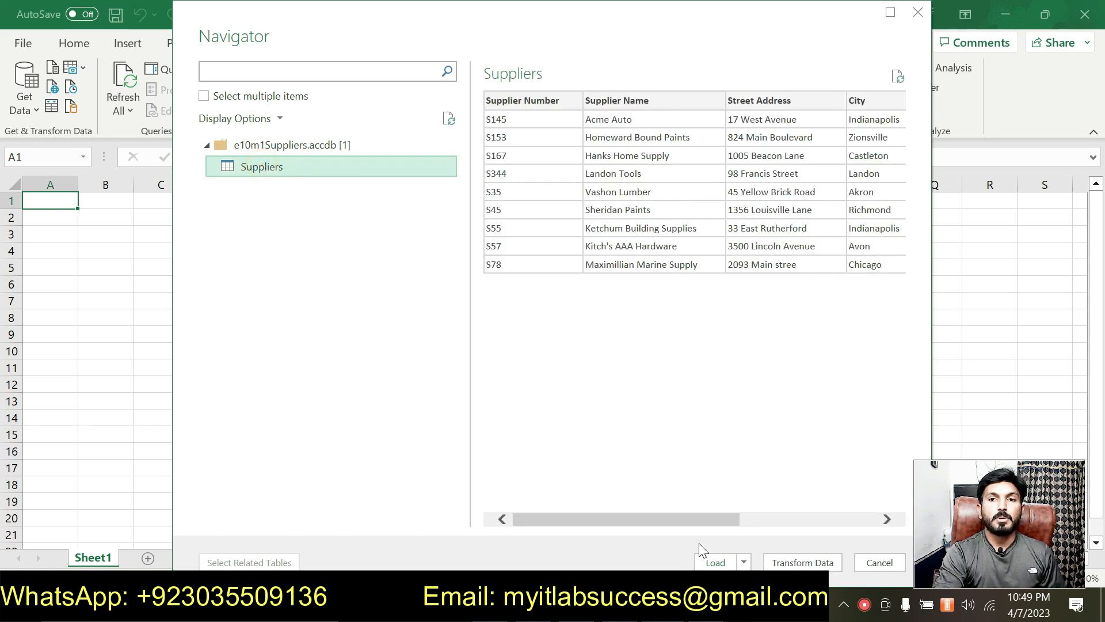
left_click(715, 563)
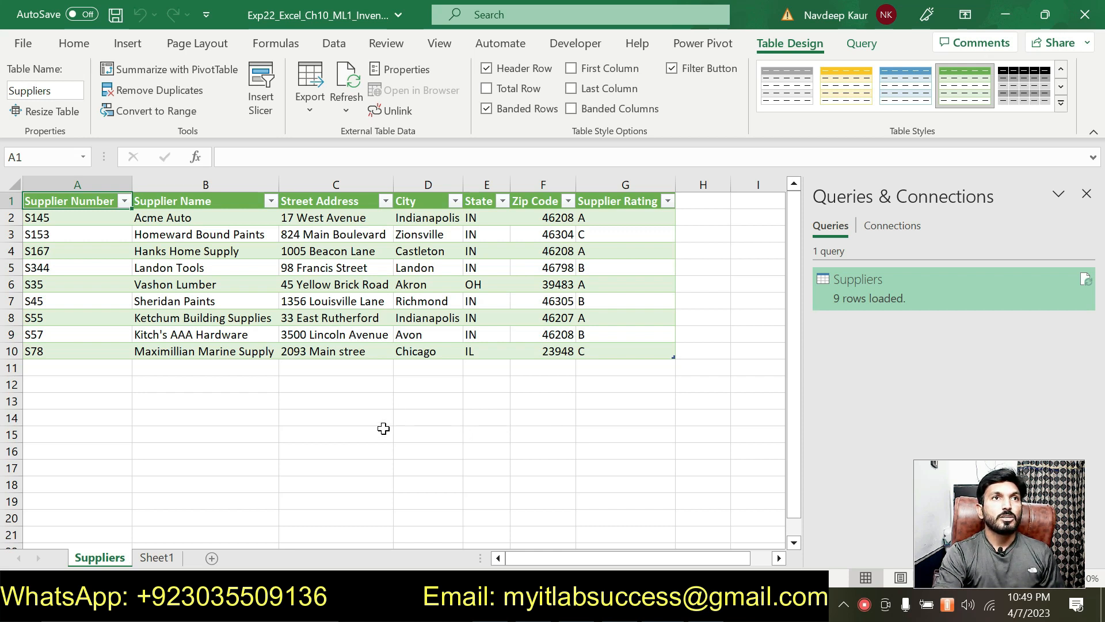
- Add the Suppliers table to the Power Pivot data model and return to Word
left_click_drag(46, 201, 653, 348)
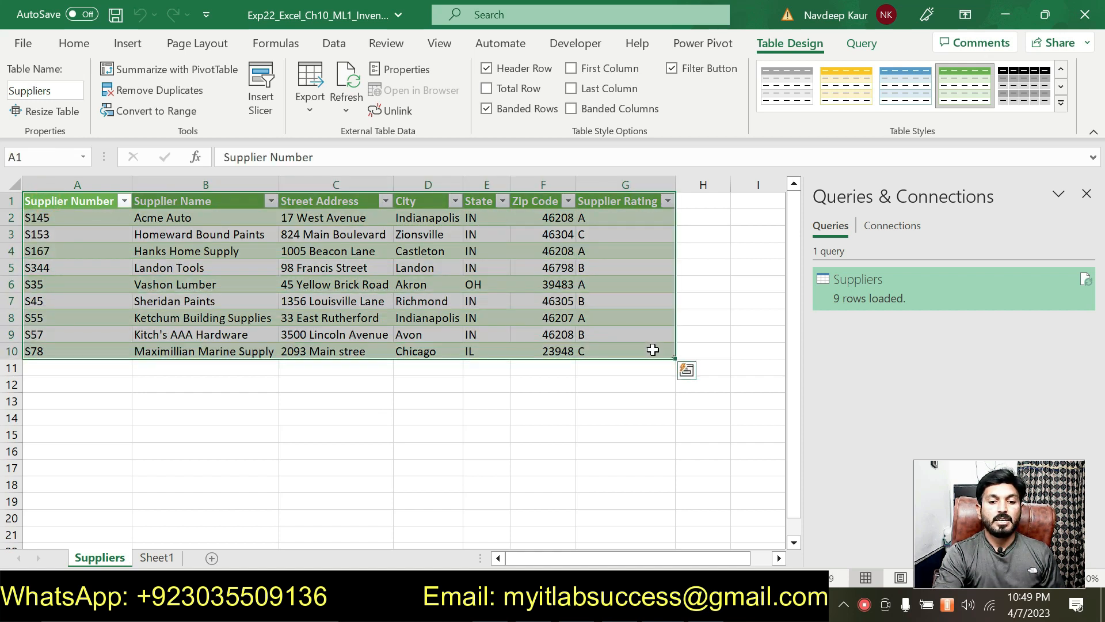
left_click(702, 49)
left_click(197, 108)
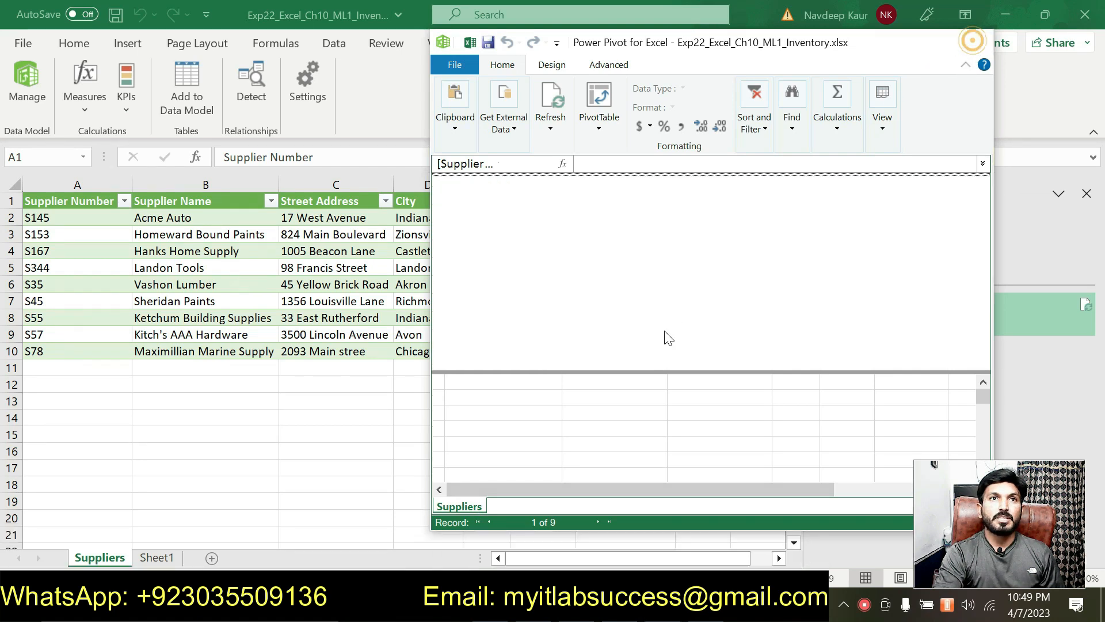
key("alt+Tab")
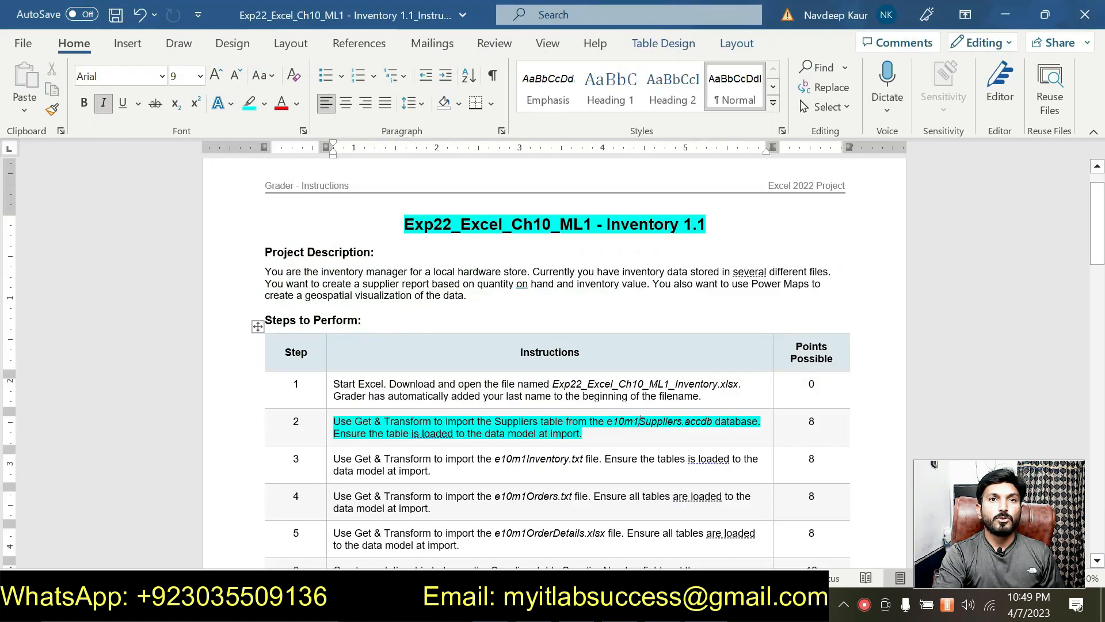
- Move the cyan highlight from step 2 to step 3's e10m1Inventory.txt instruction, then return to Excel
left_click_drag(594, 433, 333, 422)
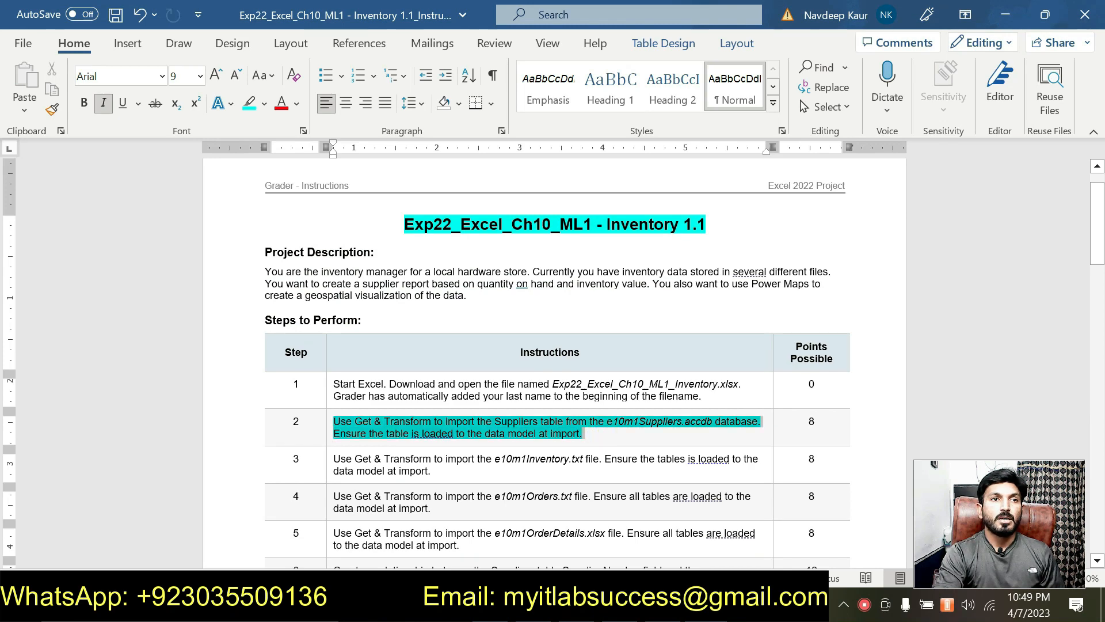
left_click(413, 392)
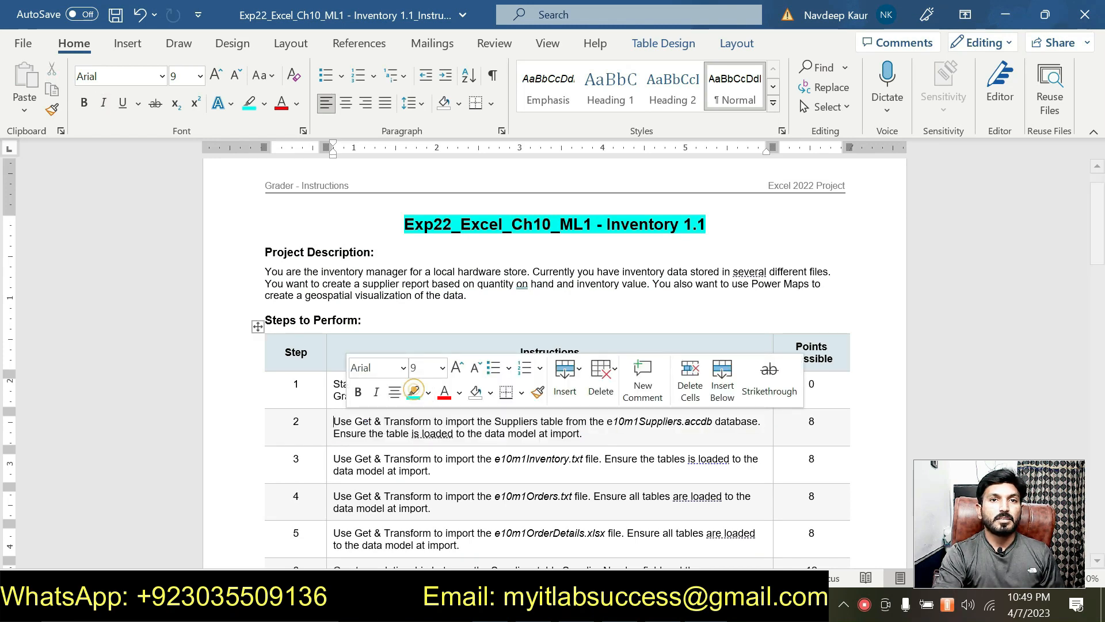
key("Left")
scroll(566, 489, "down", 1)
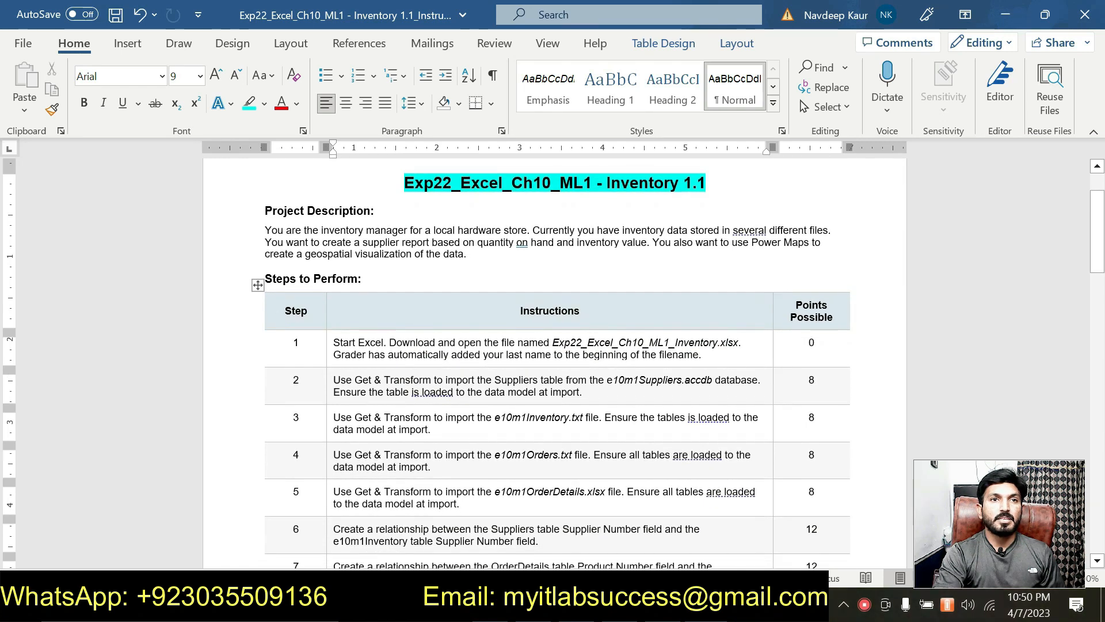
left_click_drag(433, 430, 334, 418)
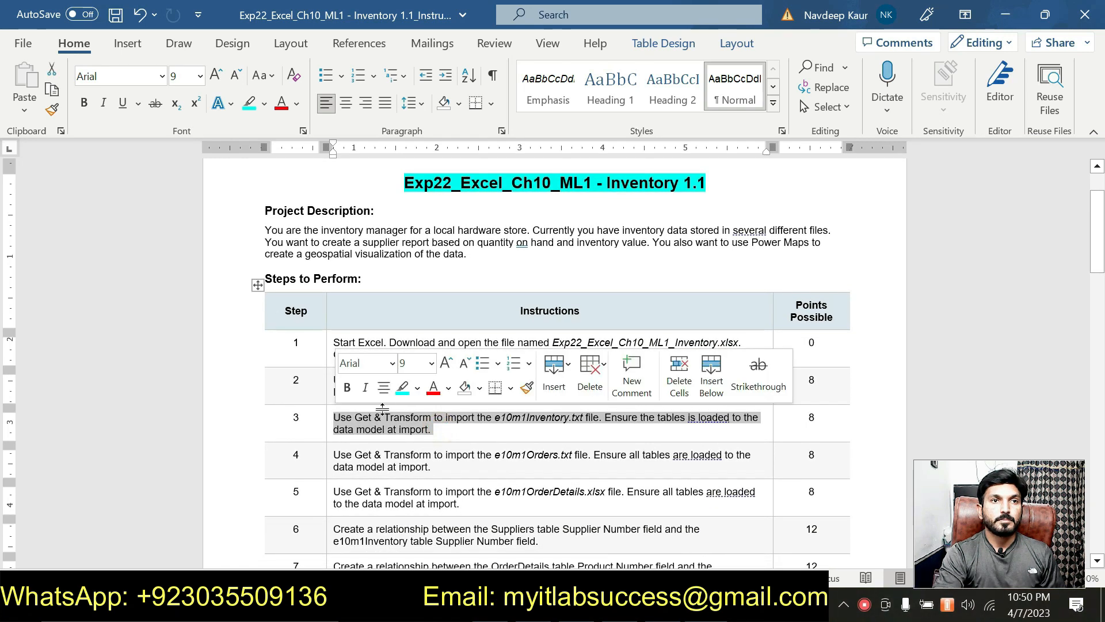
left_click(402, 392)
left_click(445, 431)
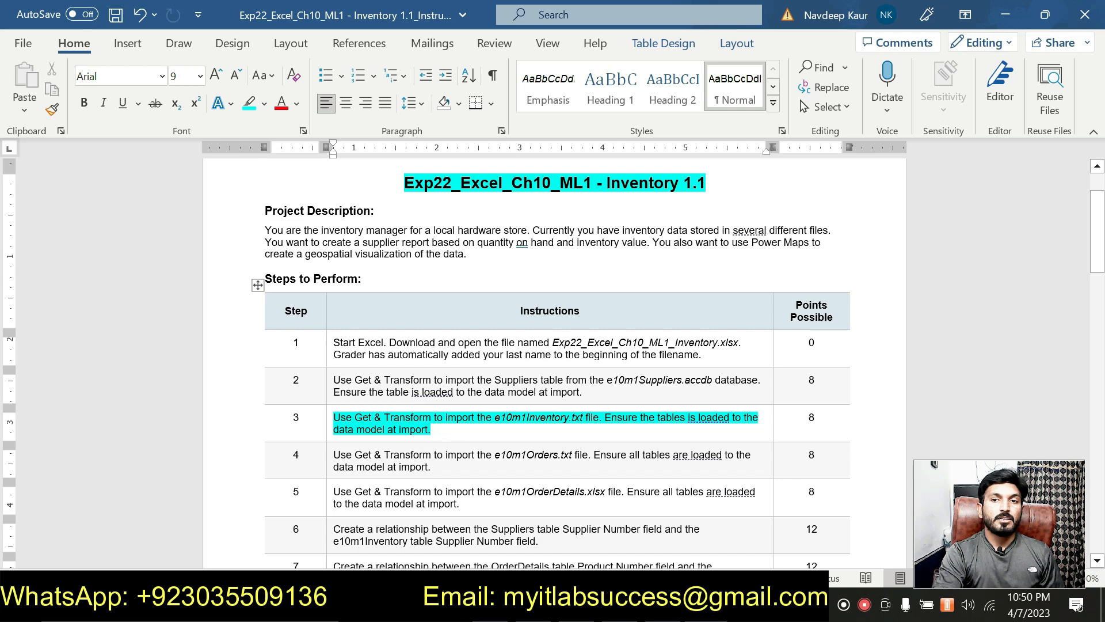
key("alt+Tab")
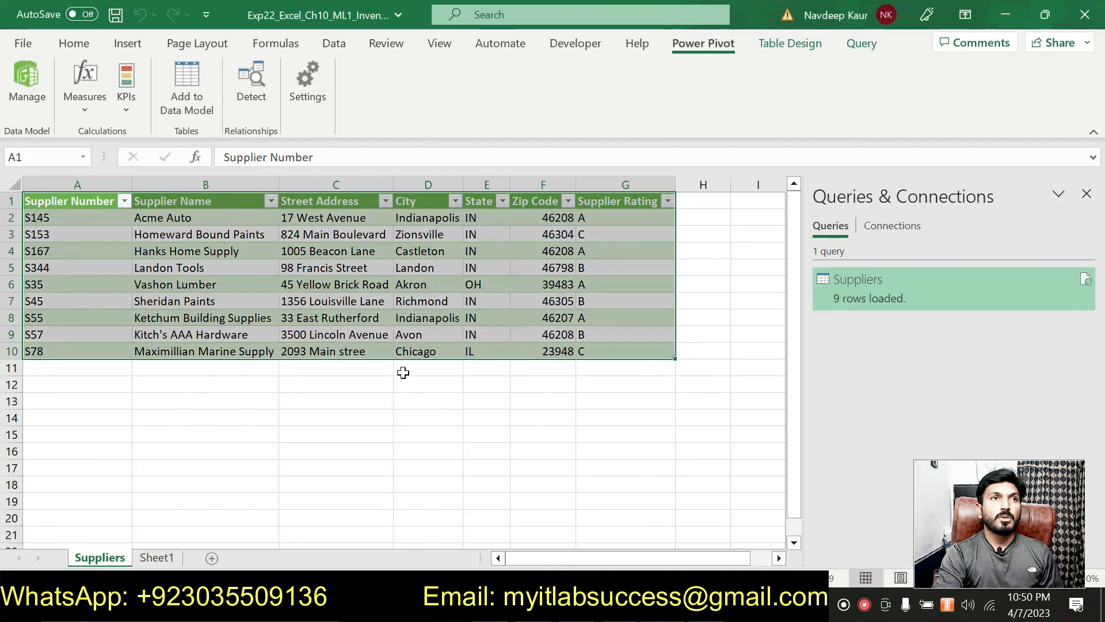
- Import the e10m1Inventory text file from Text/CSV and load its 15 rows onto a new sheet
left_click(364, 429)
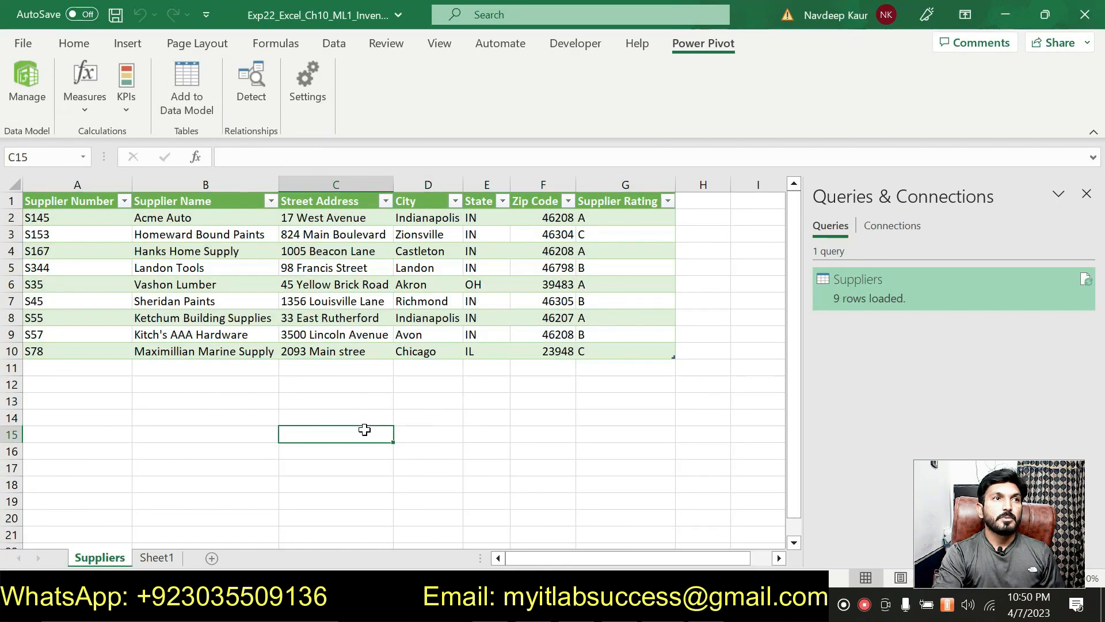
left_click(344, 45)
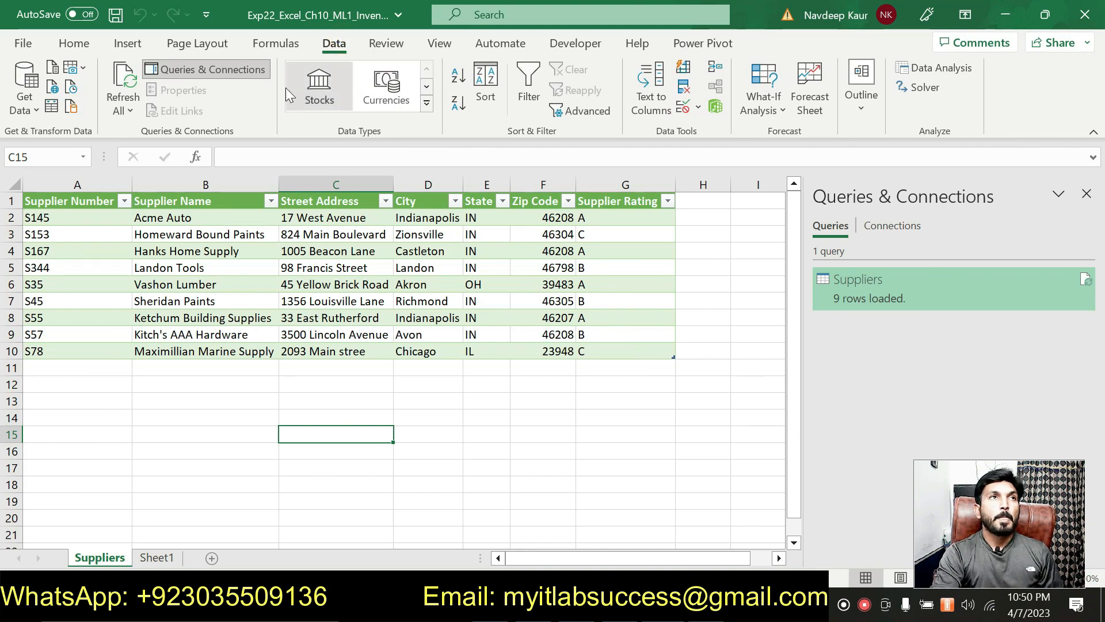
left_click(25, 98)
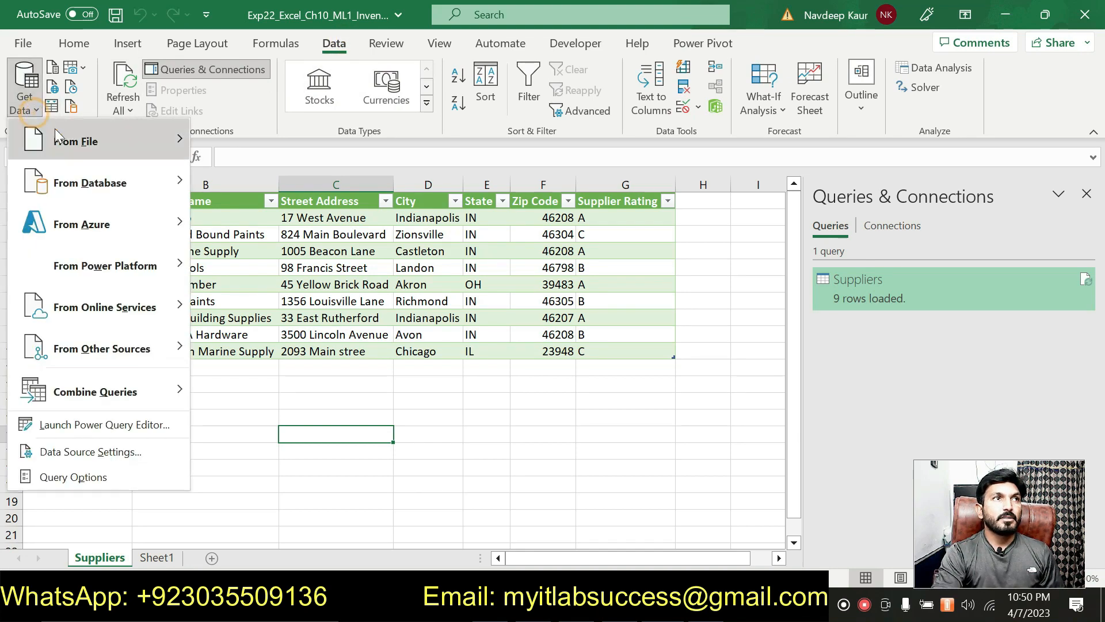
mouse_move(63, 140)
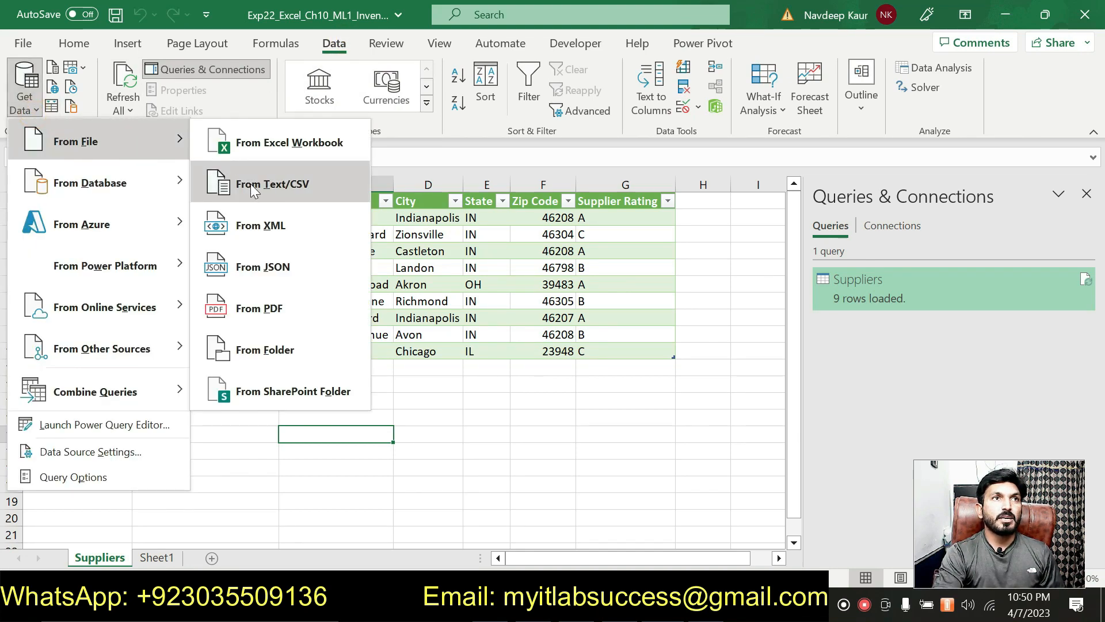
left_click(282, 190)
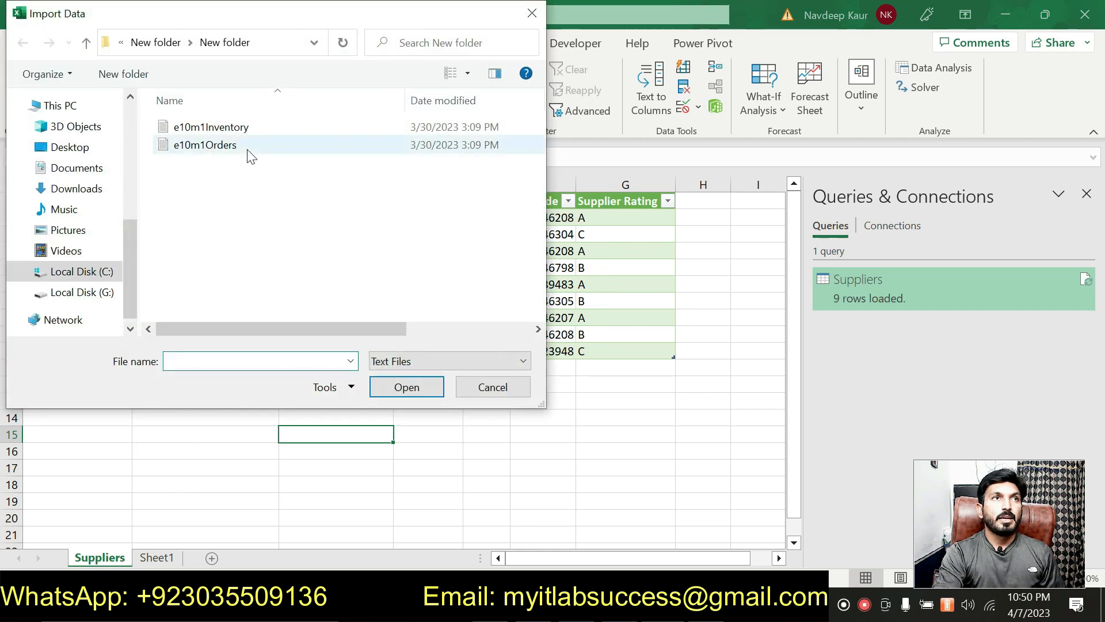
left_click(243, 134)
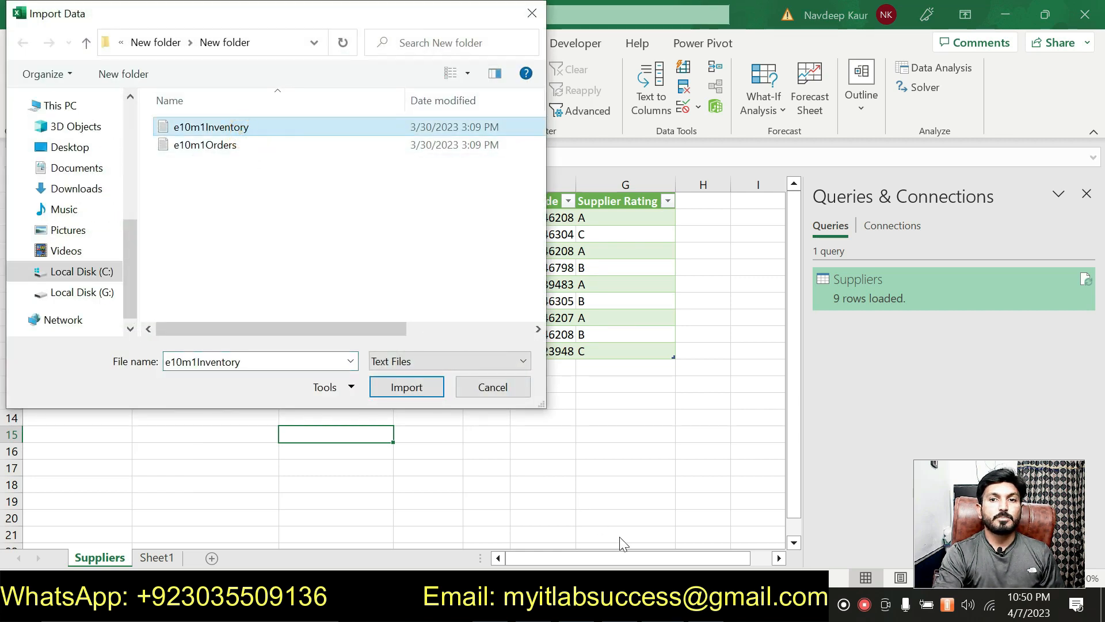
left_click(575, 607)
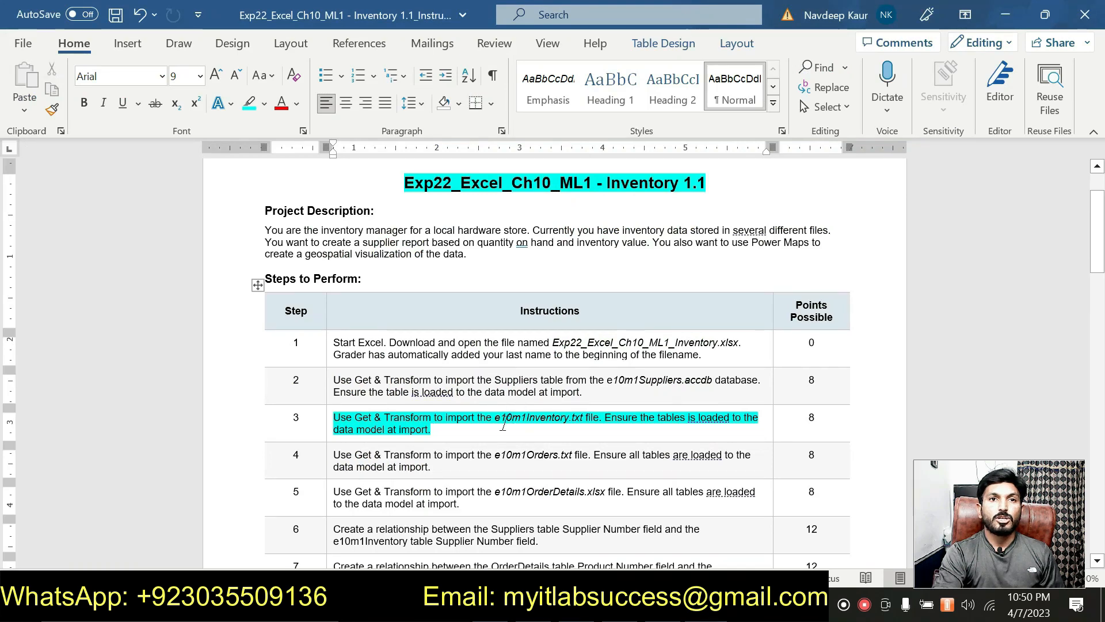
left_click_drag(495, 420, 581, 431)
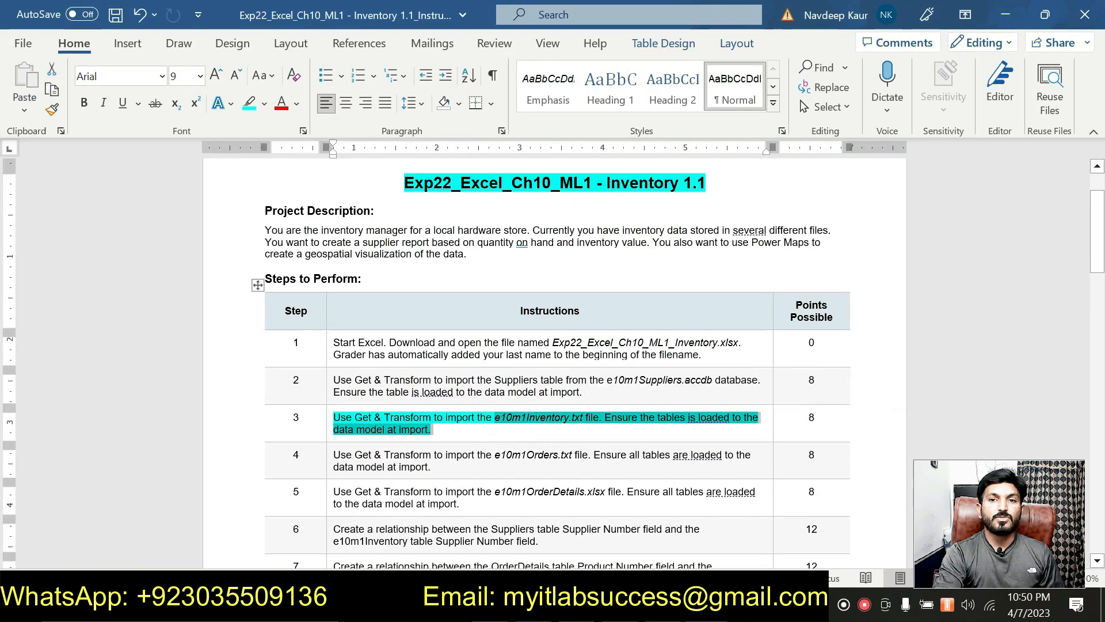
left_click(565, 607)
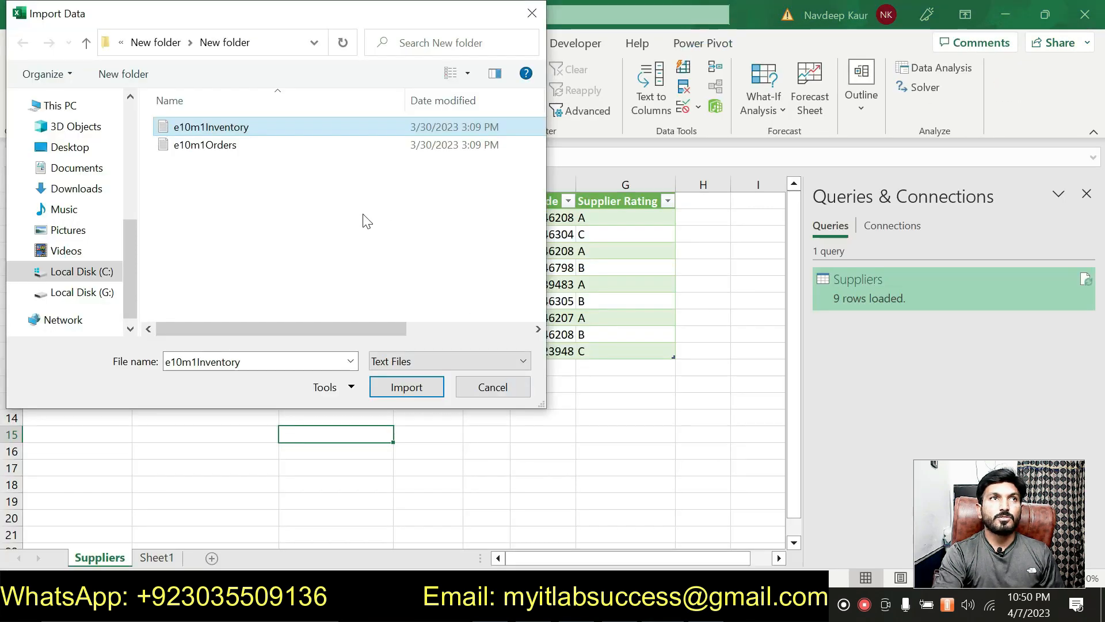
left_click(406, 387)
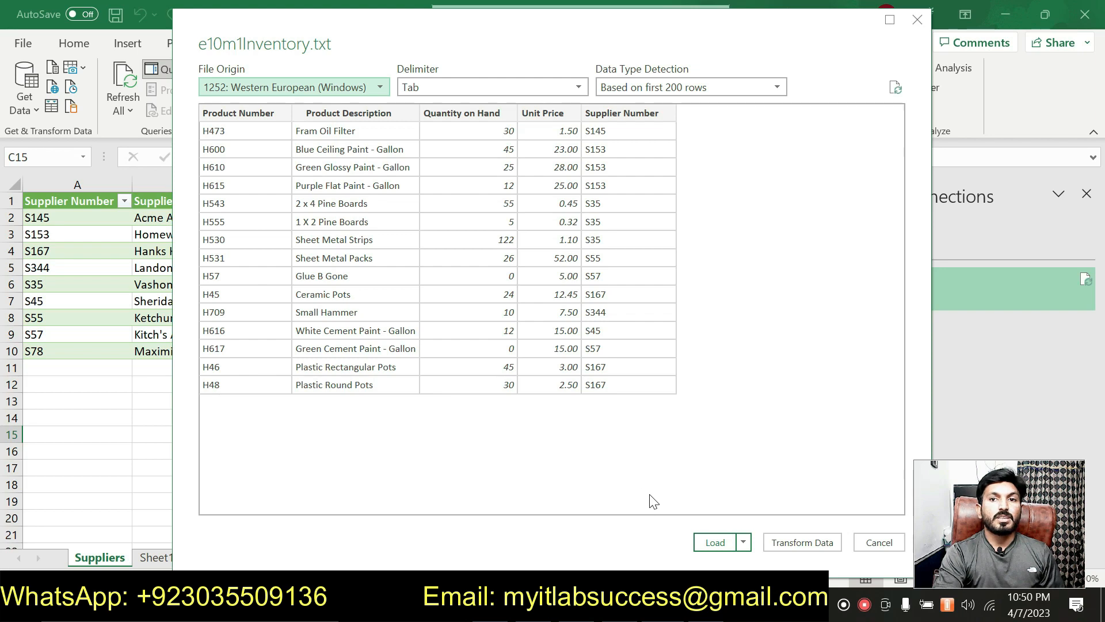
left_click(711, 540)
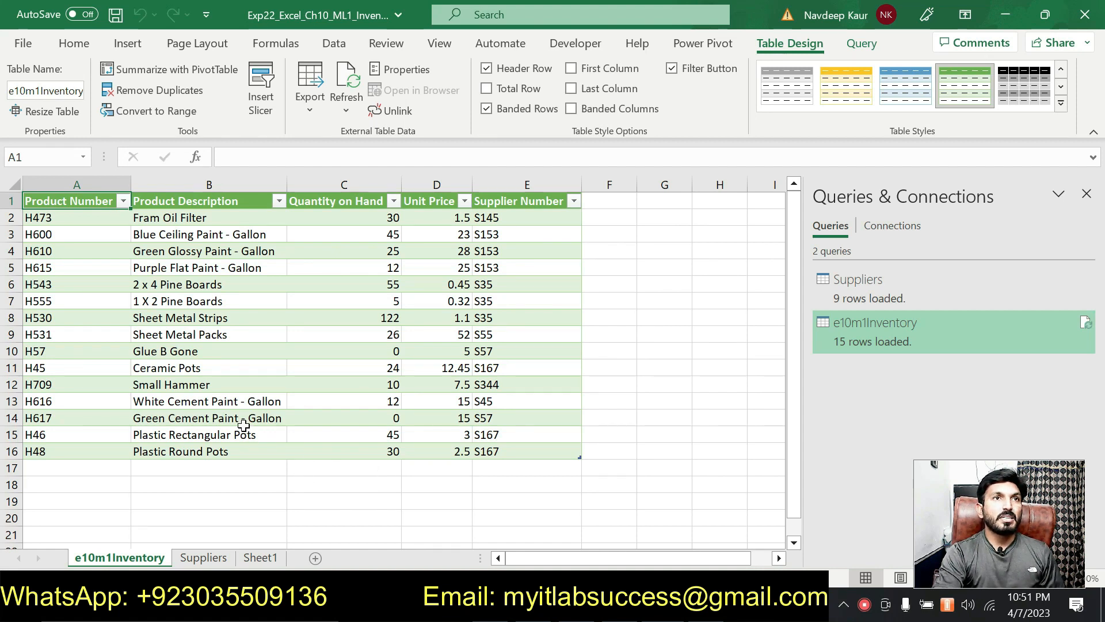
- Add the e10m1Inventory table (A1:E16) to the data model, then select step 3 in Word
left_click_drag(57, 202, 576, 451)
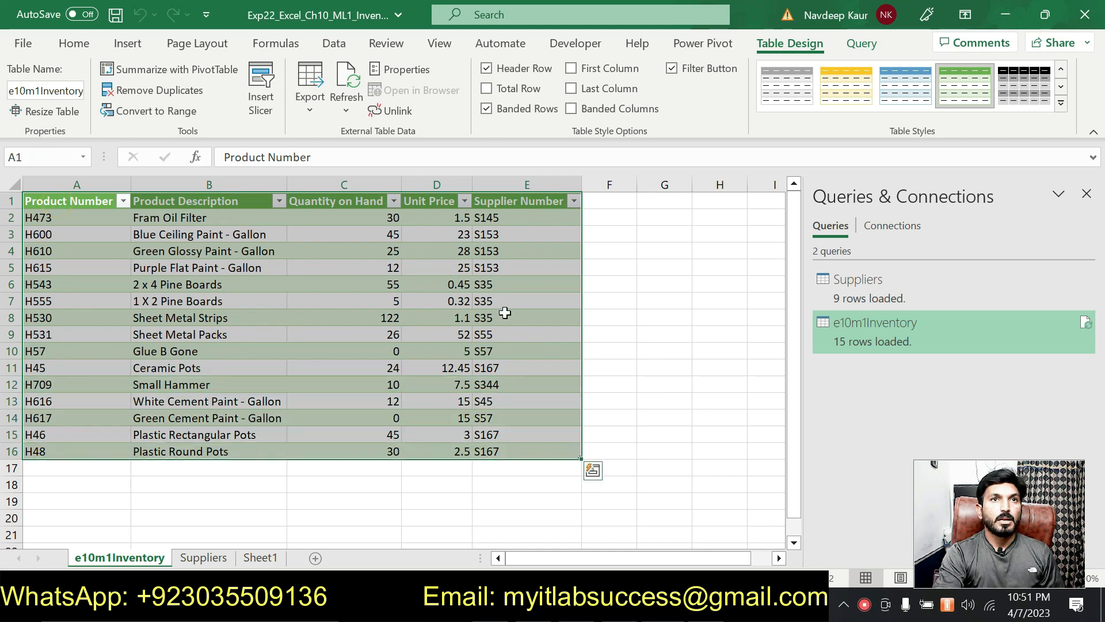
left_click(696, 46)
left_click(202, 96)
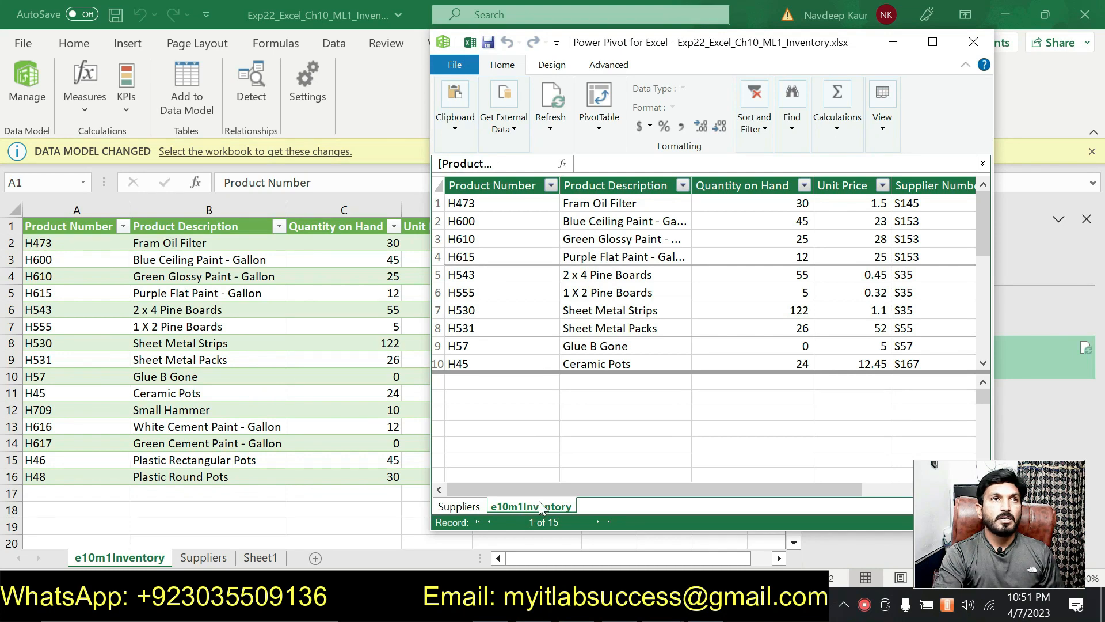
left_click(983, 45)
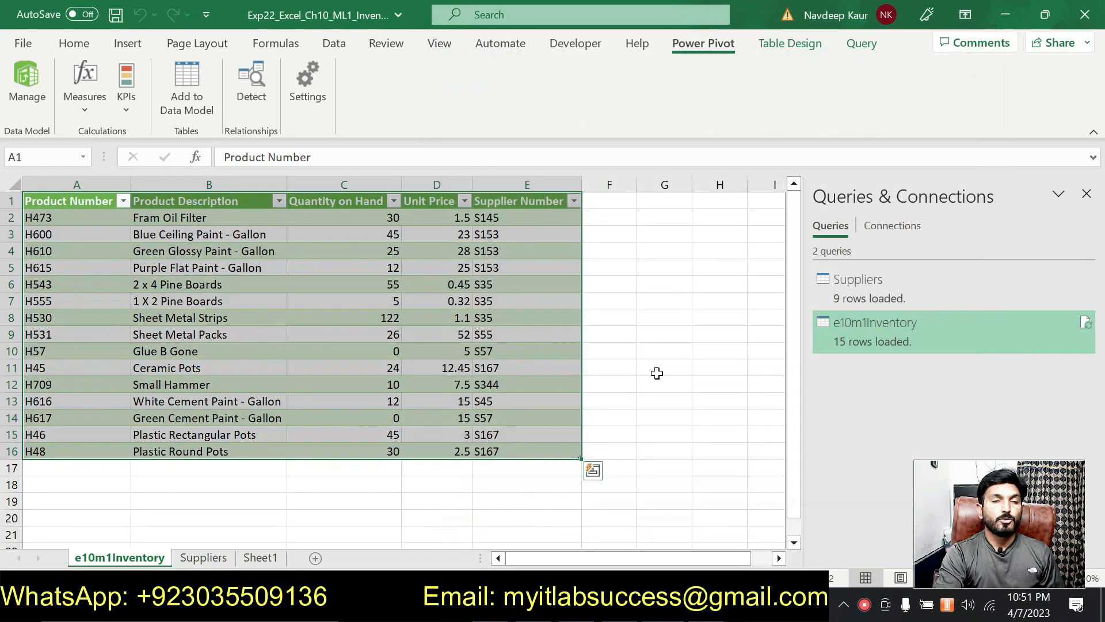
left_click(657, 373)
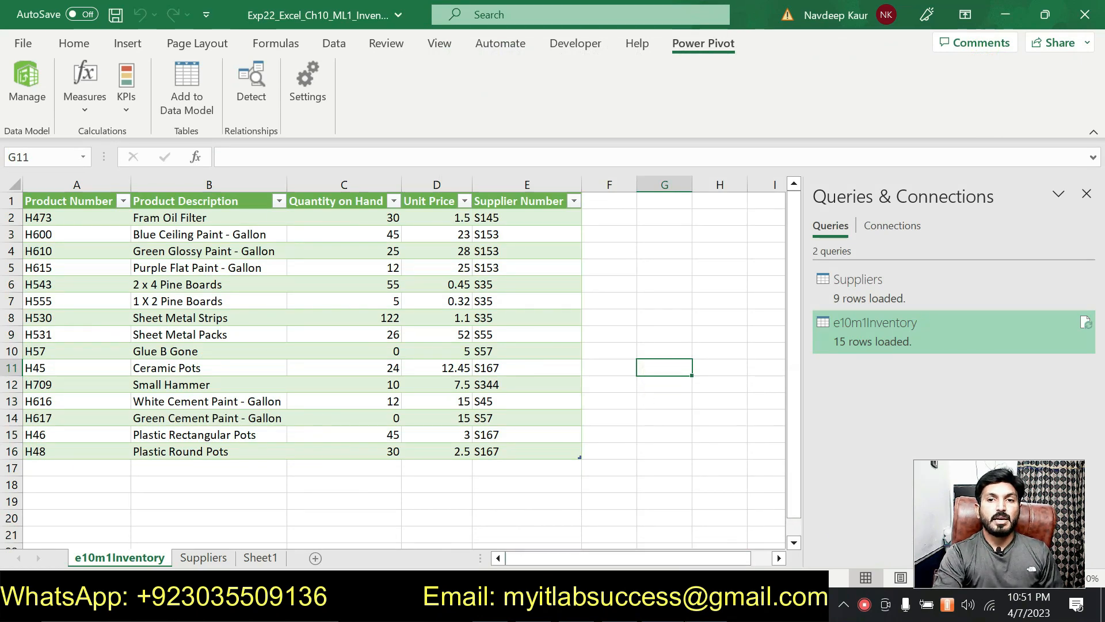
left_click(662, 606)
left_click_drag(455, 434, 346, 417)
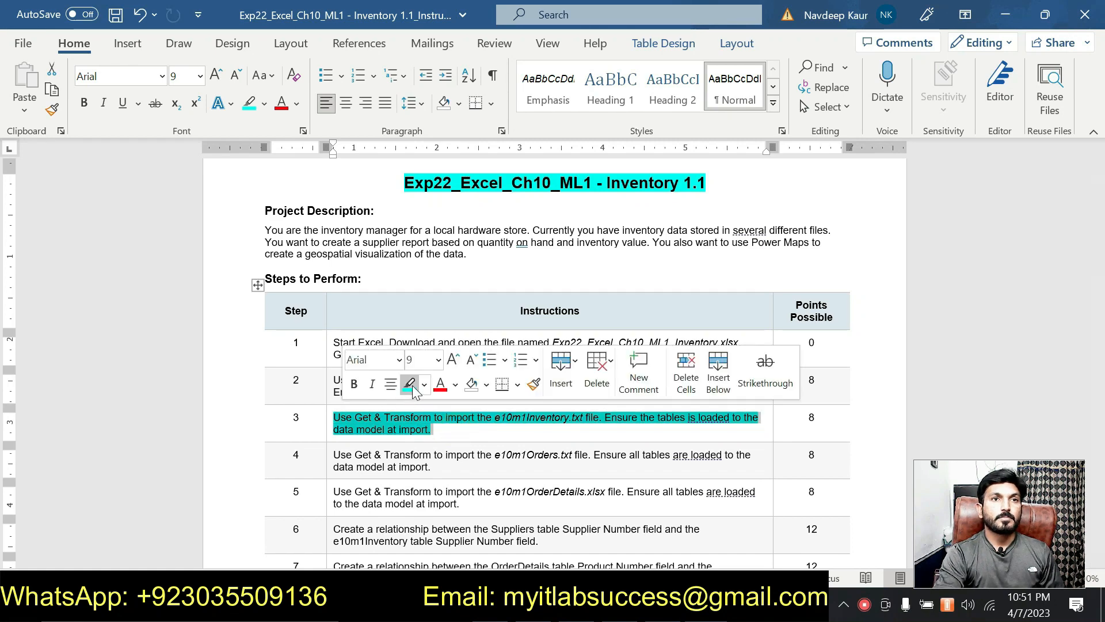
- Remove step 3's highlight and highlight step 4's e10m1Orders.txt instruction in cyan
left_click(440, 429)
scroll(440, 427, "down", 1)
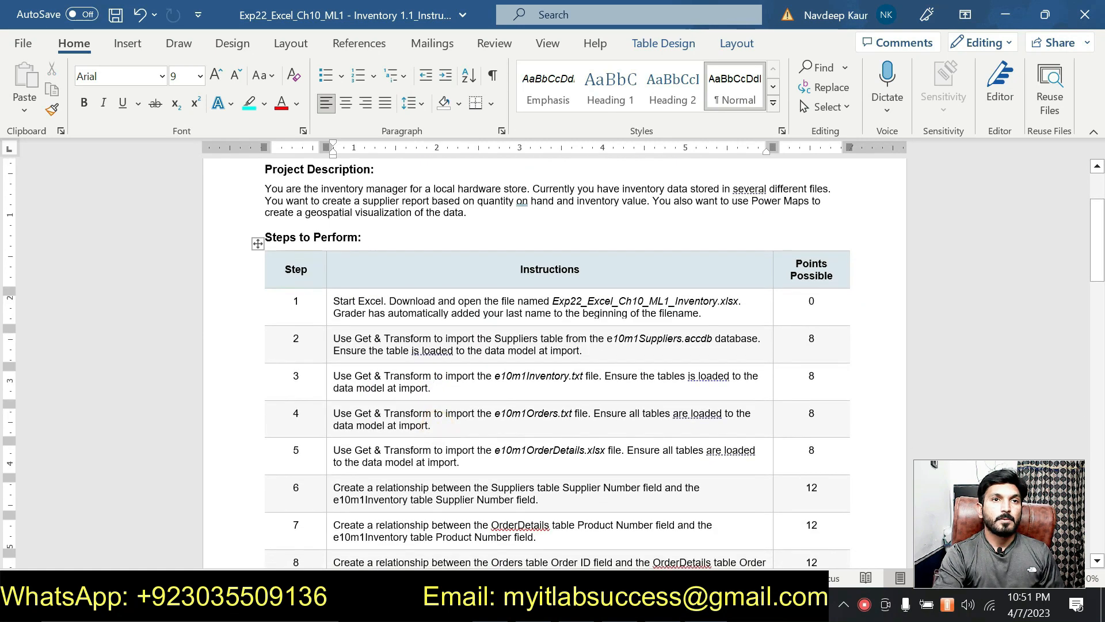
left_click(437, 428)
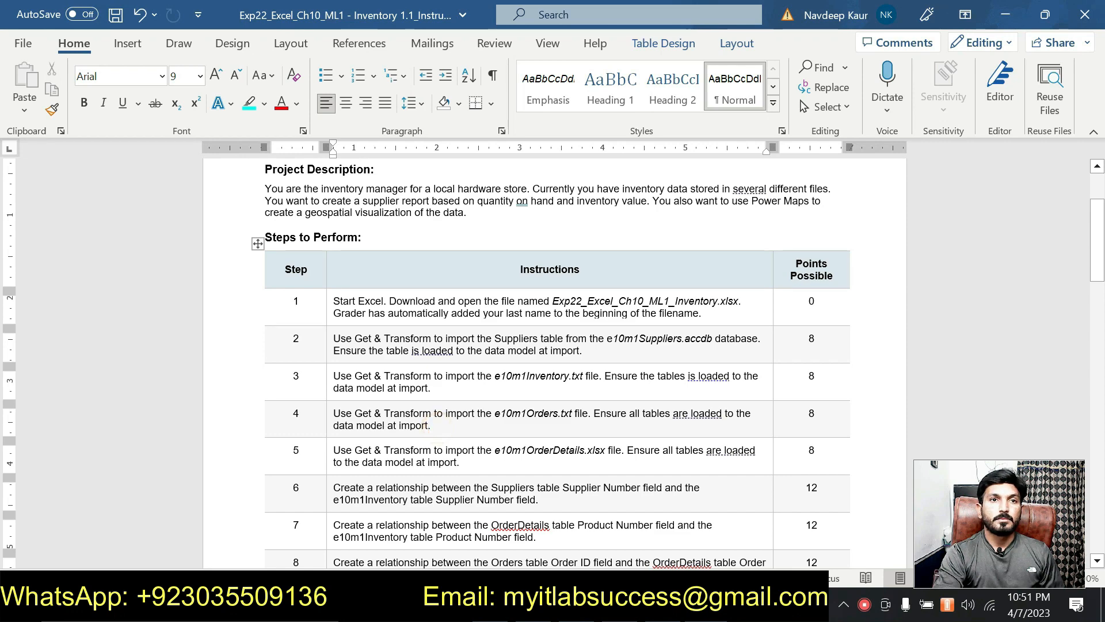
left_click_drag(443, 425, 356, 415)
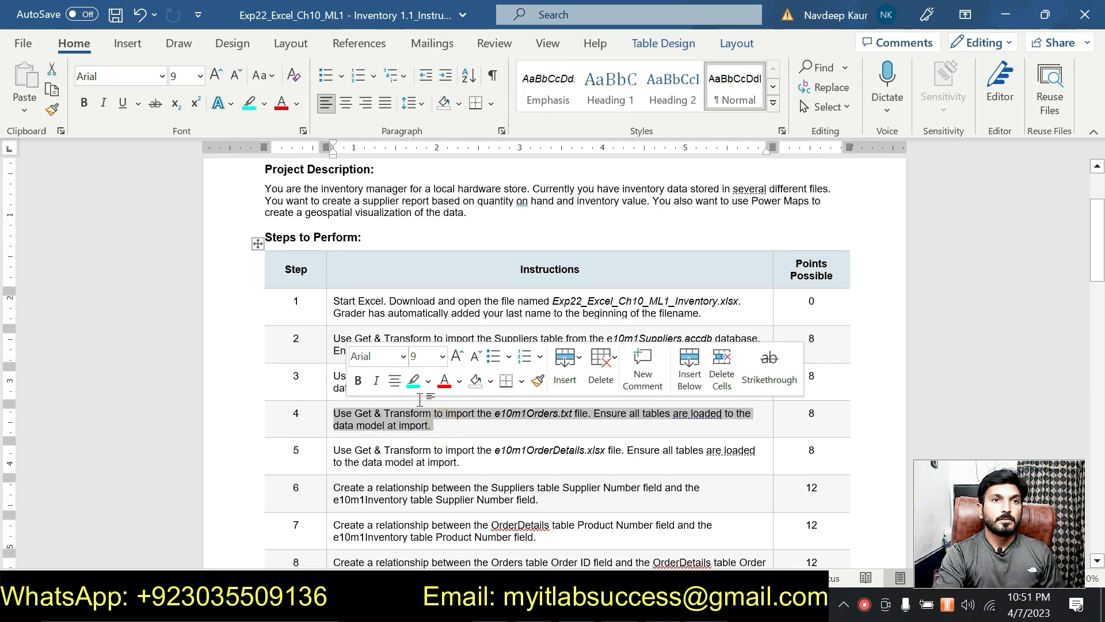
left_click(414, 383)
scroll(415, 383, "up", 1)
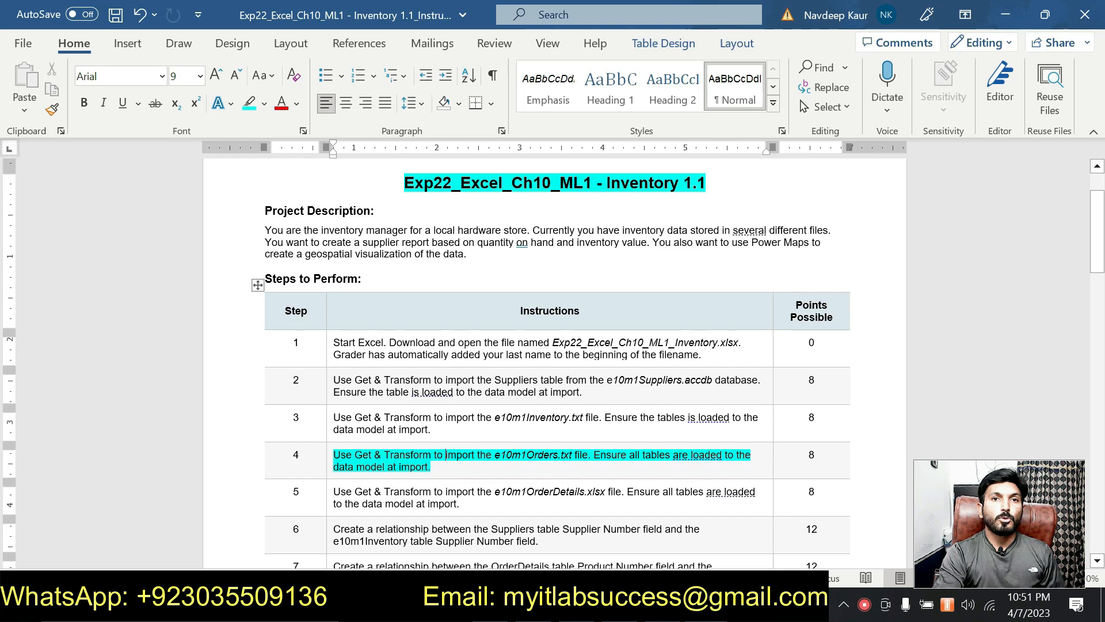
scroll(527, 443, "down", 1)
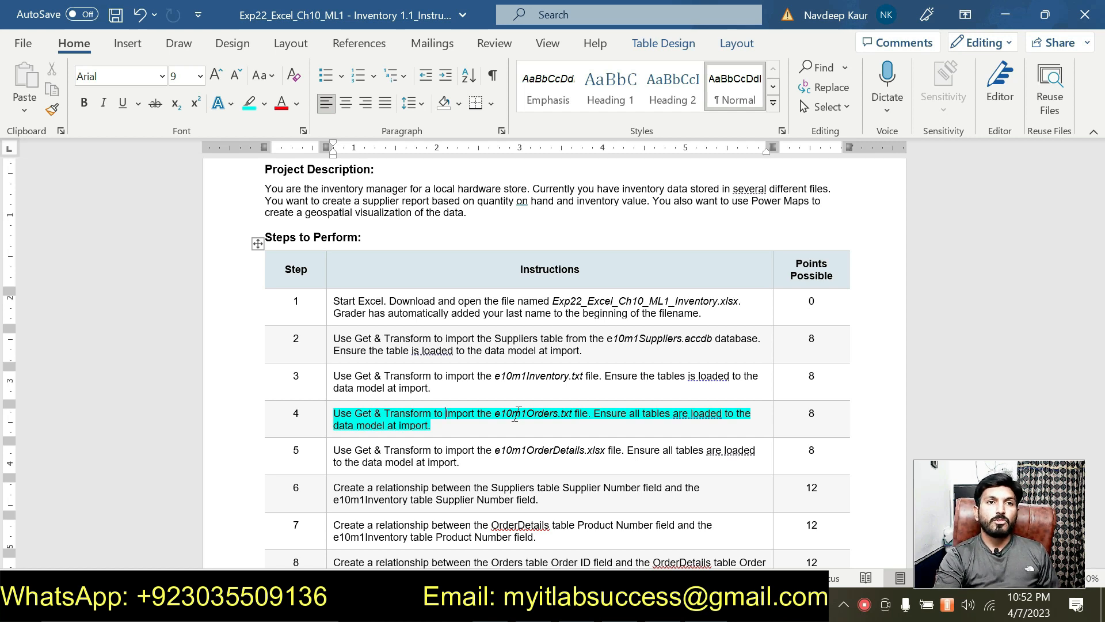
- Import the e10m1Orders text file from Text/CSV and load its 21 rows onto a new e10m1Orders sheet
key("alt+Tab")
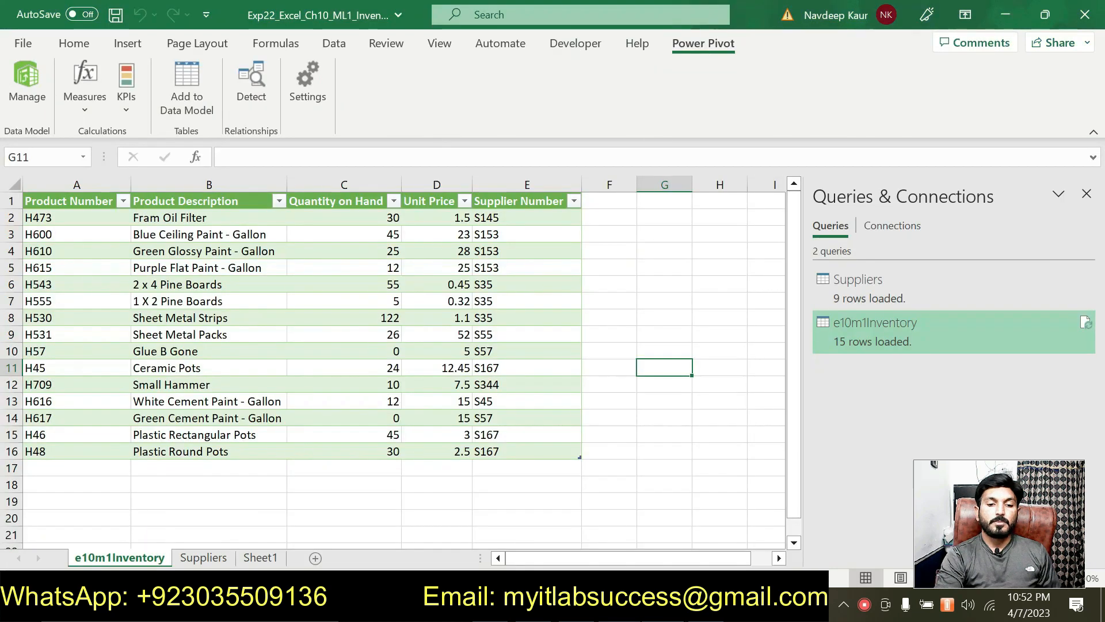
left_click(331, 48)
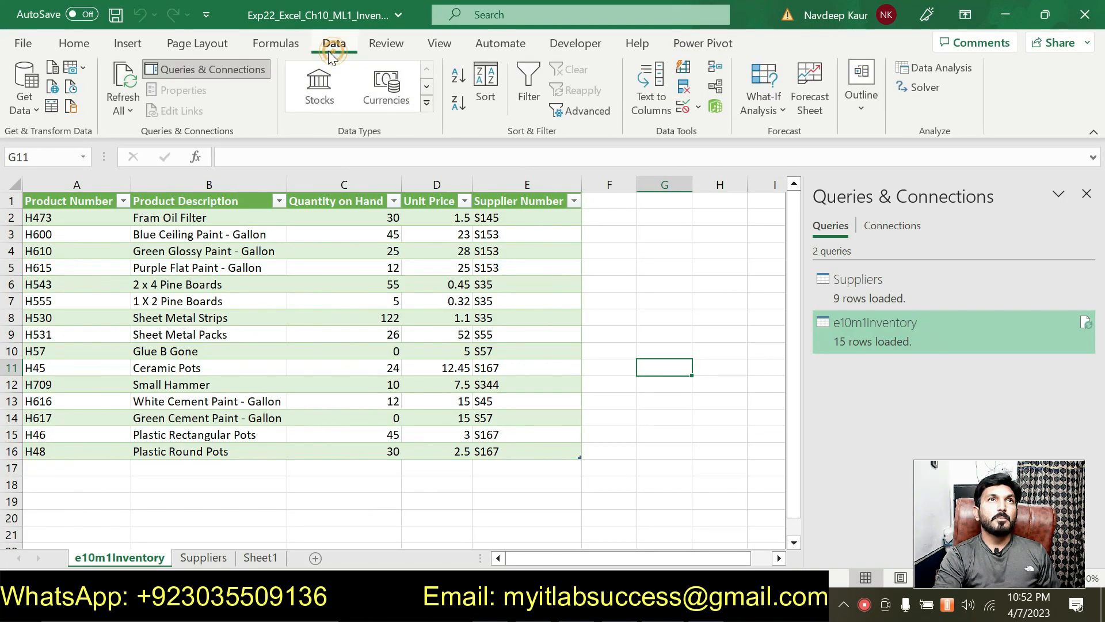
left_click(33, 109)
mouse_move(167, 143)
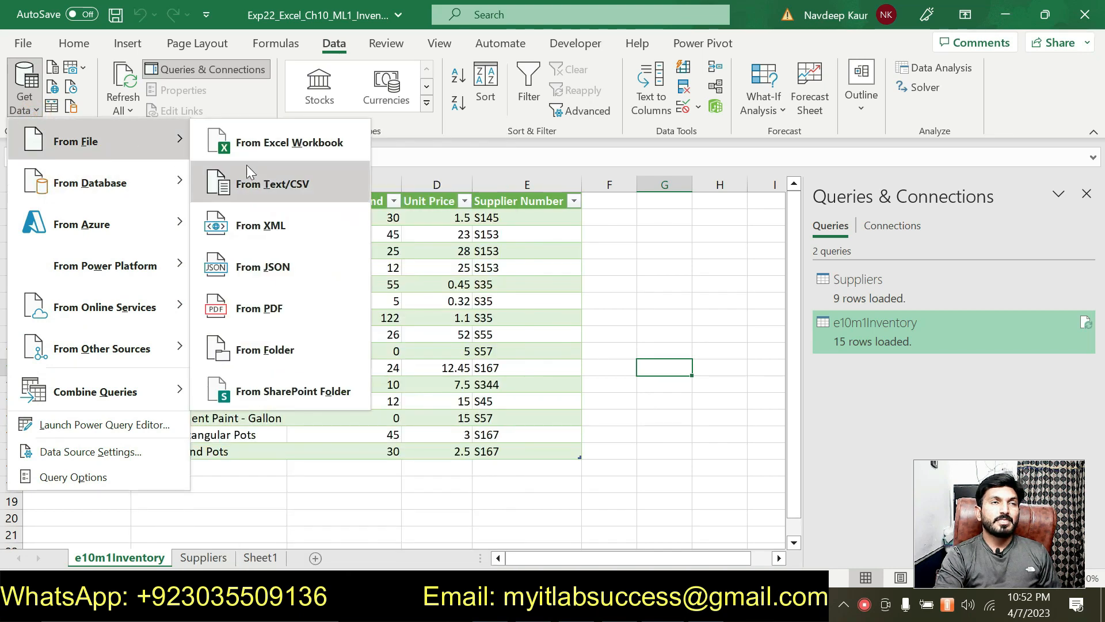
left_click(276, 185)
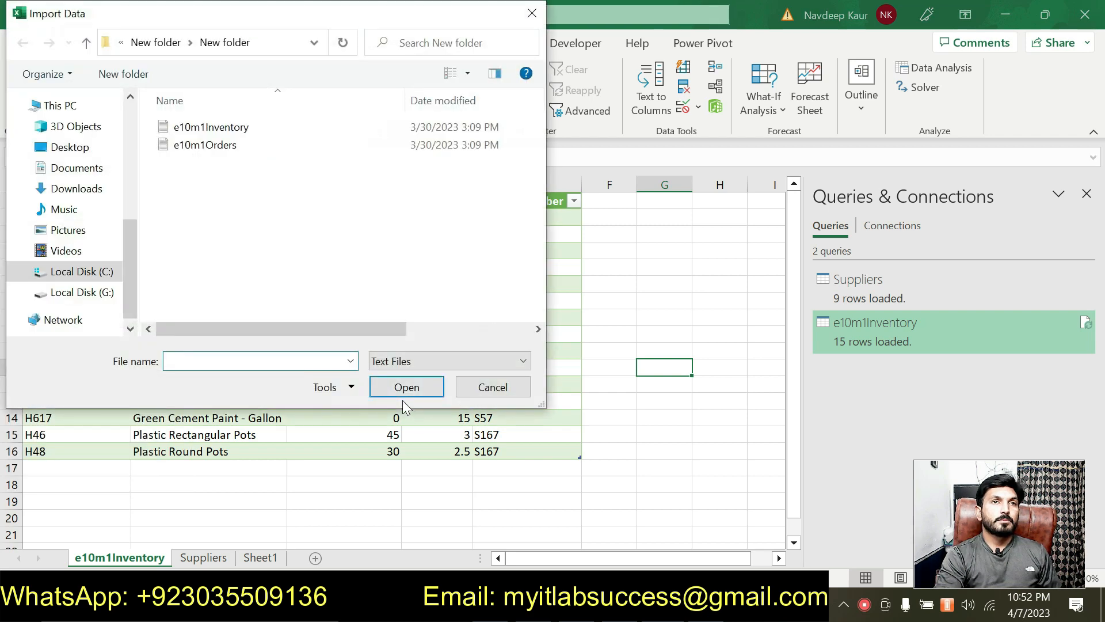
left_click_drag(295, 23, 463, 107)
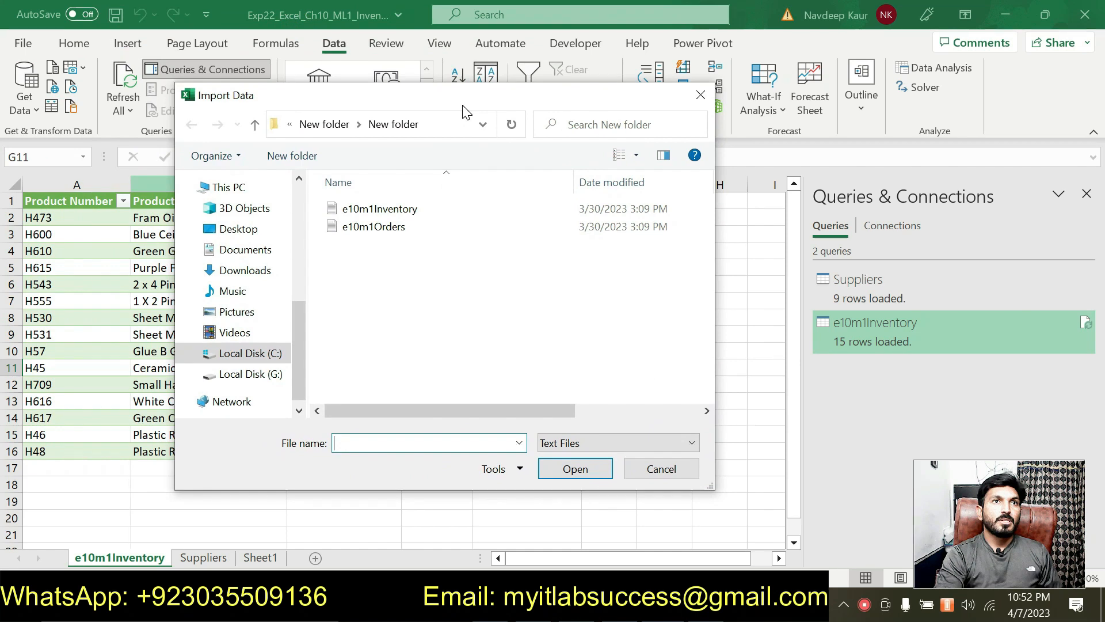
left_click(383, 235)
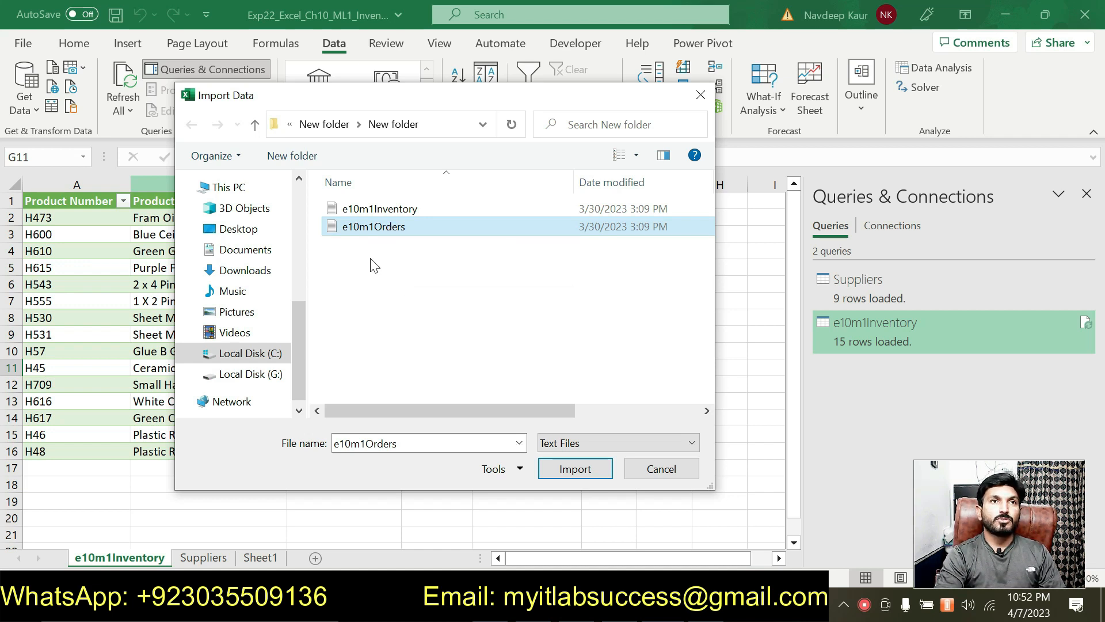
left_click(547, 465)
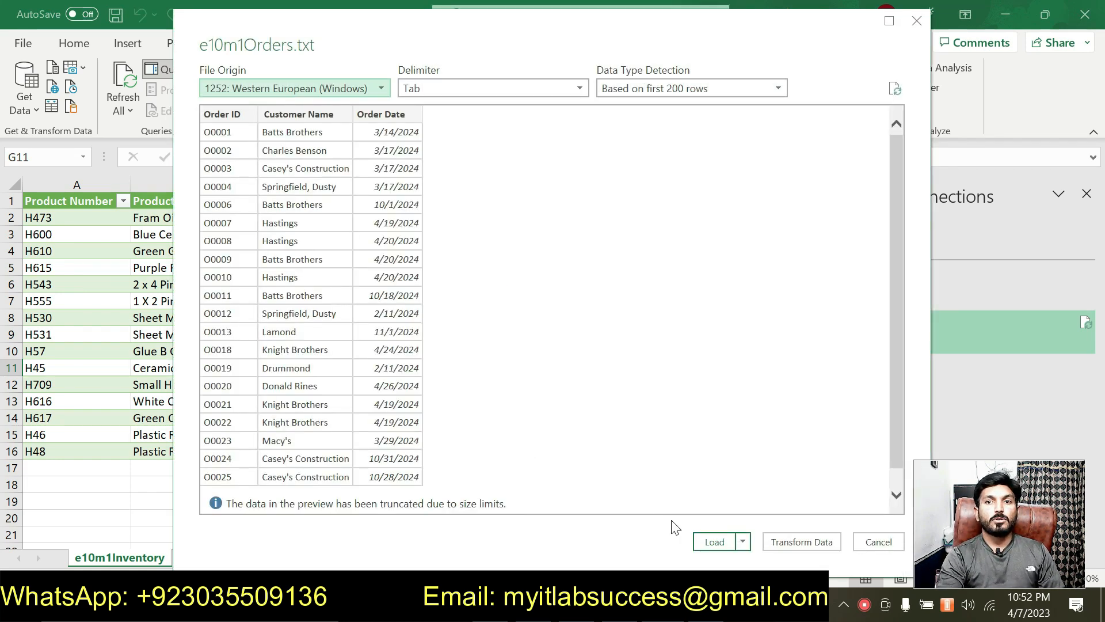
left_click(704, 545)
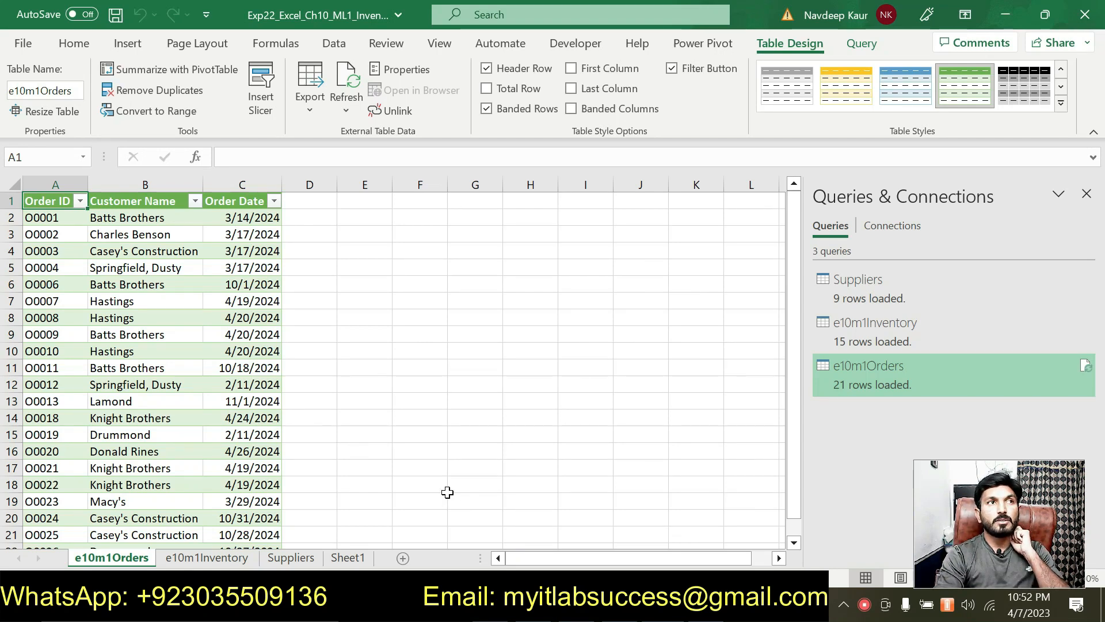
- Add the e10m1Orders table (A1:C22) to the data model, close Power Pivot, and return to Word
left_click_drag(47, 204, 277, 510)
scroll(435, 459, "up", 1)
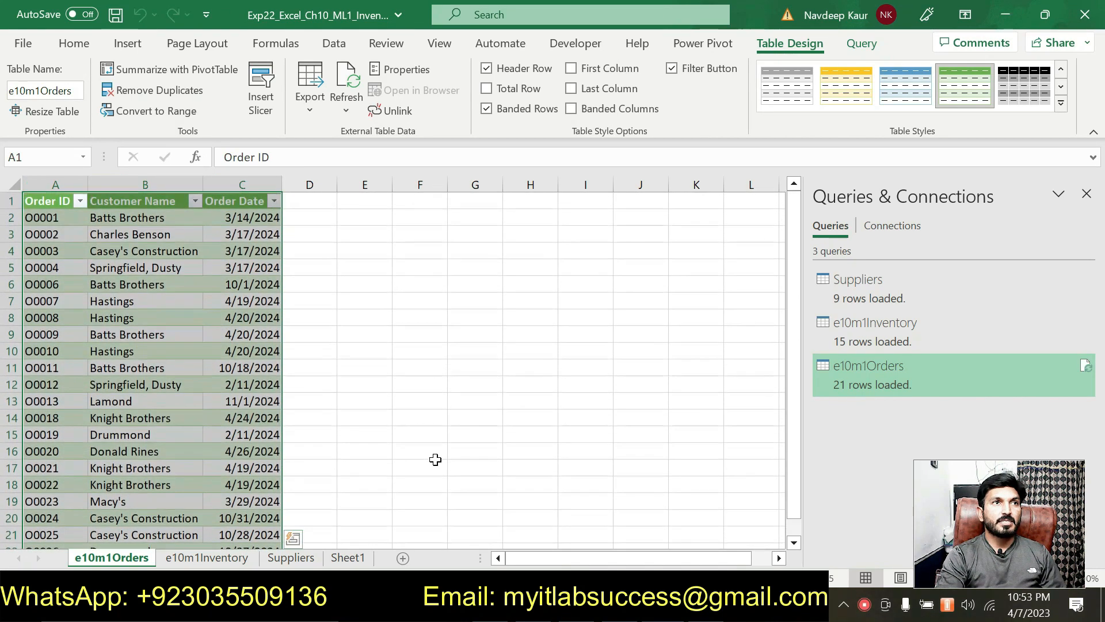
left_click(702, 43)
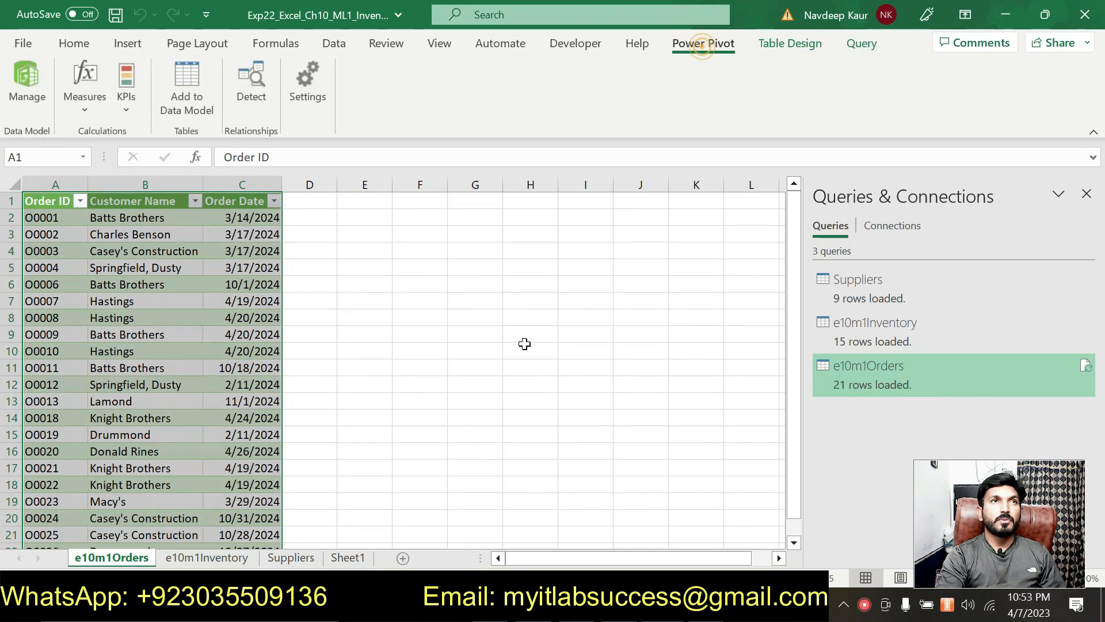
left_click(186, 98)
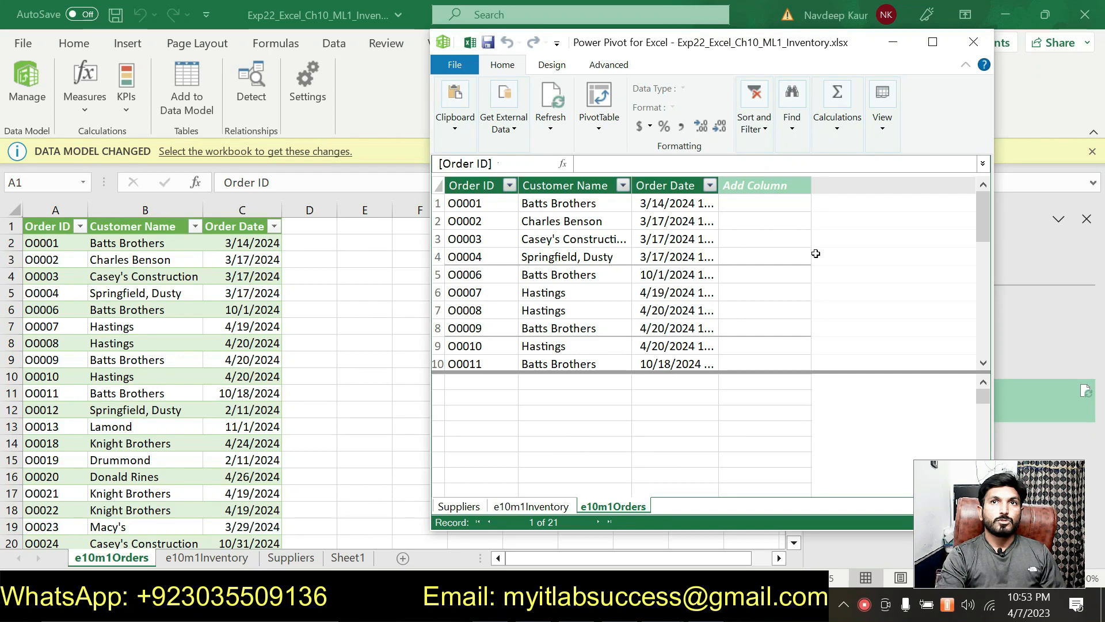
left_click(986, 46)
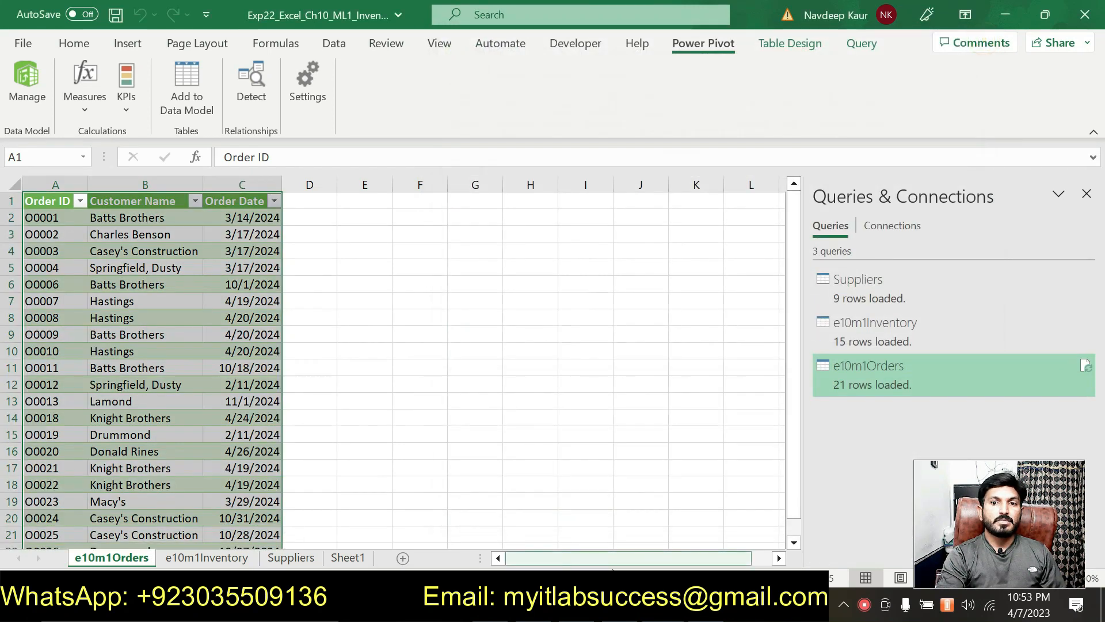
key("alt+Tab")
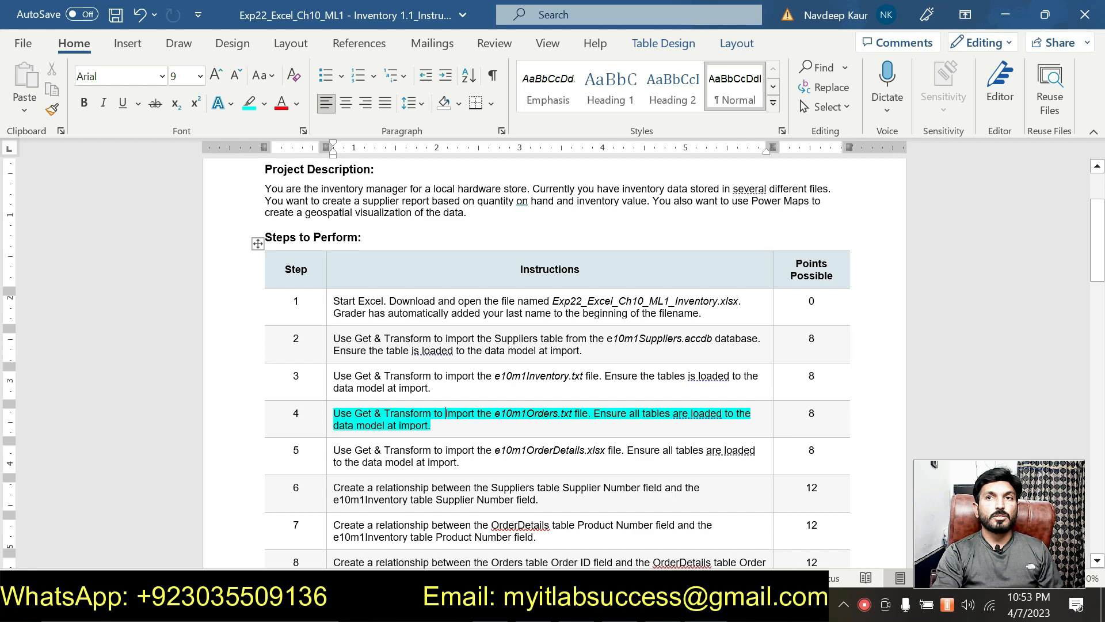
- Remove step 4's highlight and highlight step 5's instruction in turquoise
left_click_drag(437, 427, 334, 416)
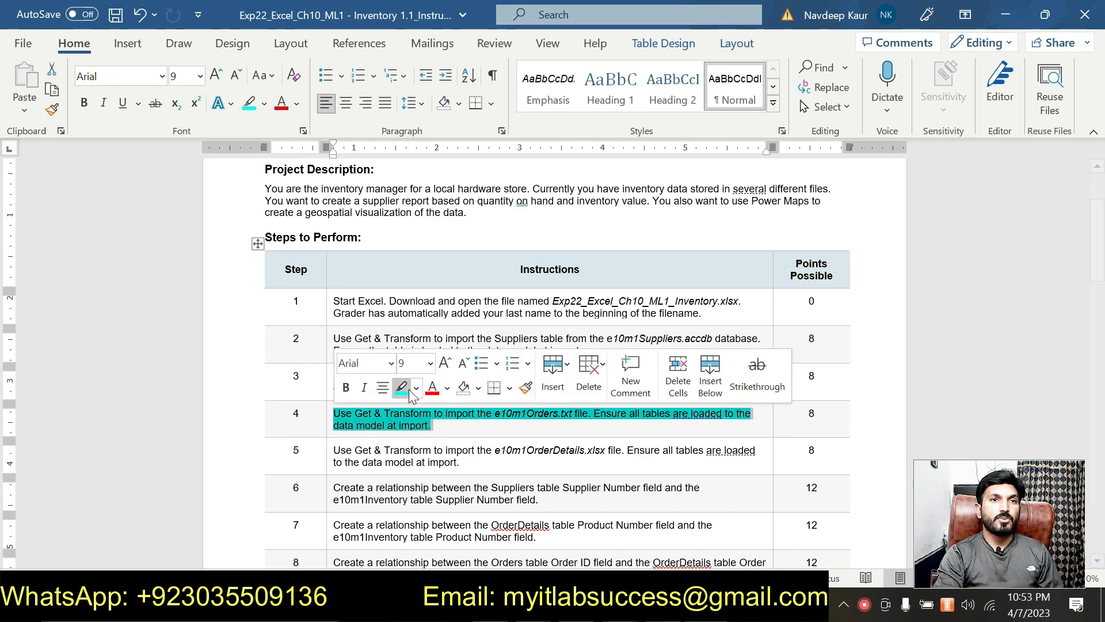
left_click(401, 387)
left_click(464, 462)
left_click_drag(464, 463, 333, 450)
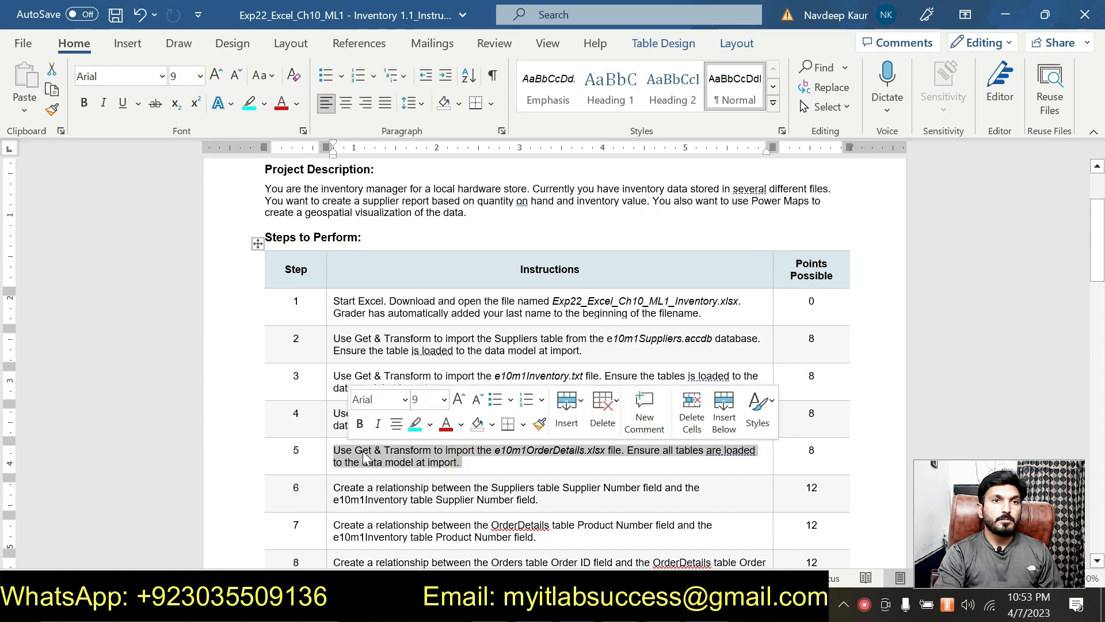
left_click(415, 425)
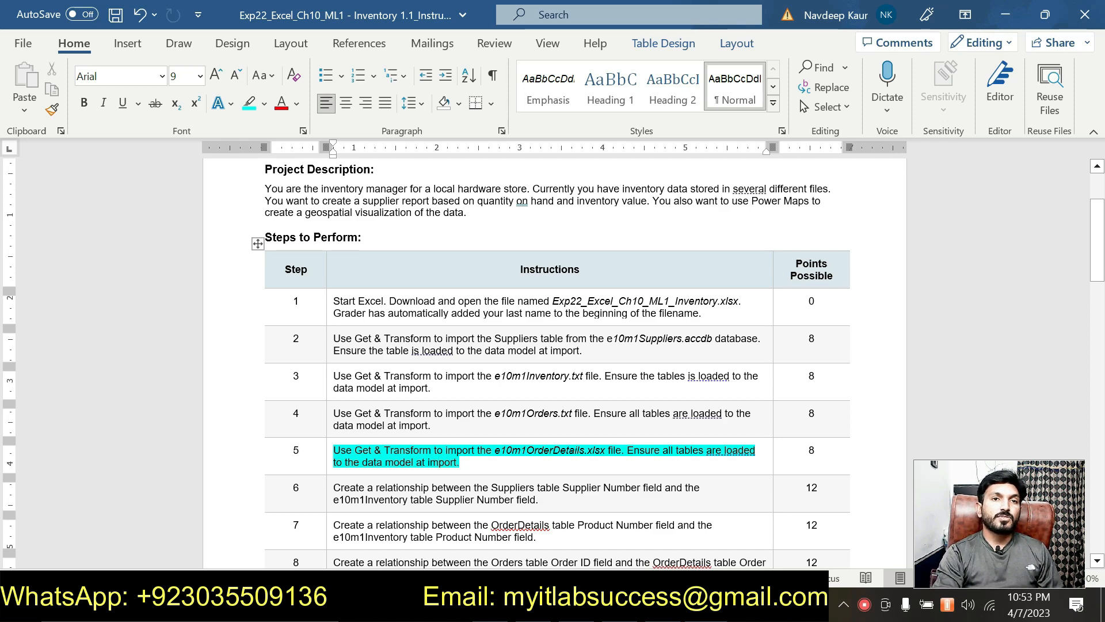
- Check the e10m1OrderDetails file name in step 5, then switch back to the Excel workbook
scroll(540, 431, "down", 1)
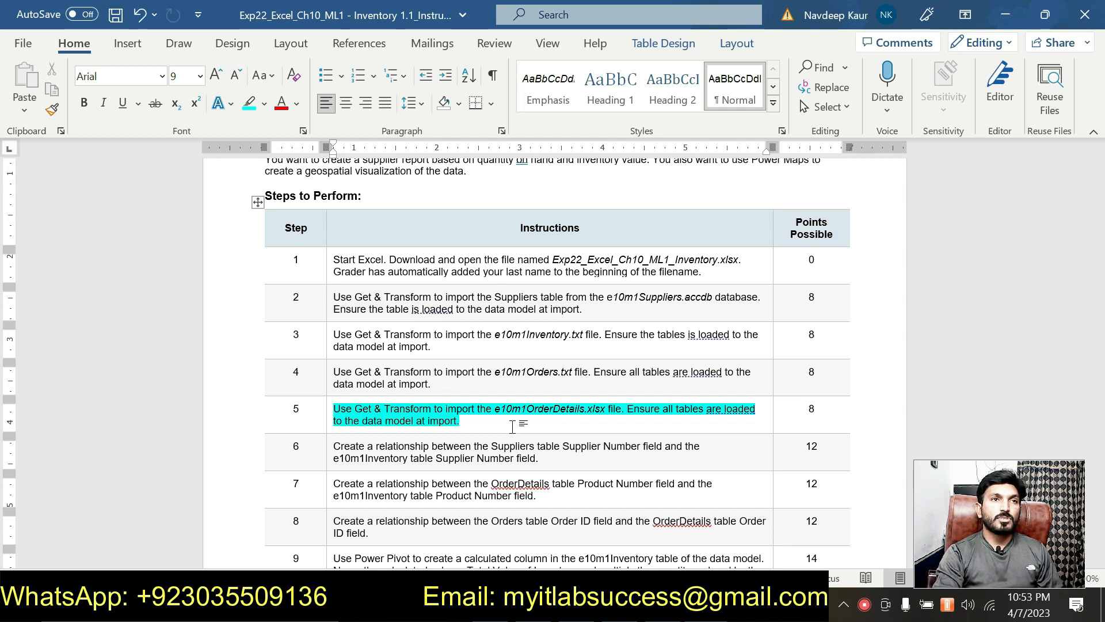
scroll(512, 426, "up", 1)
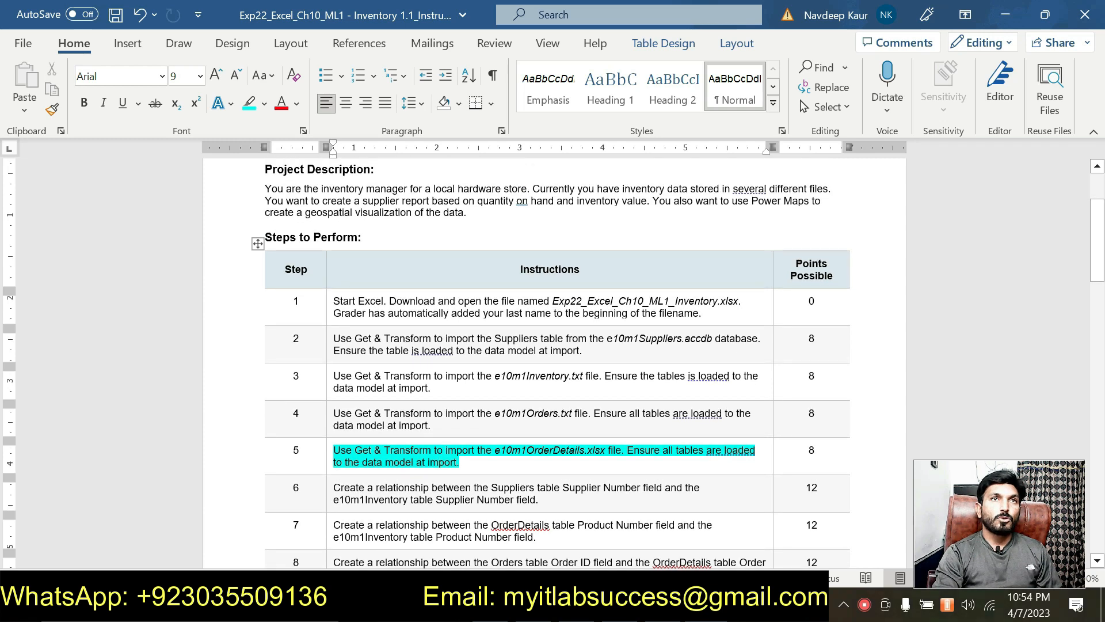
scroll(513, 415, "down", 1)
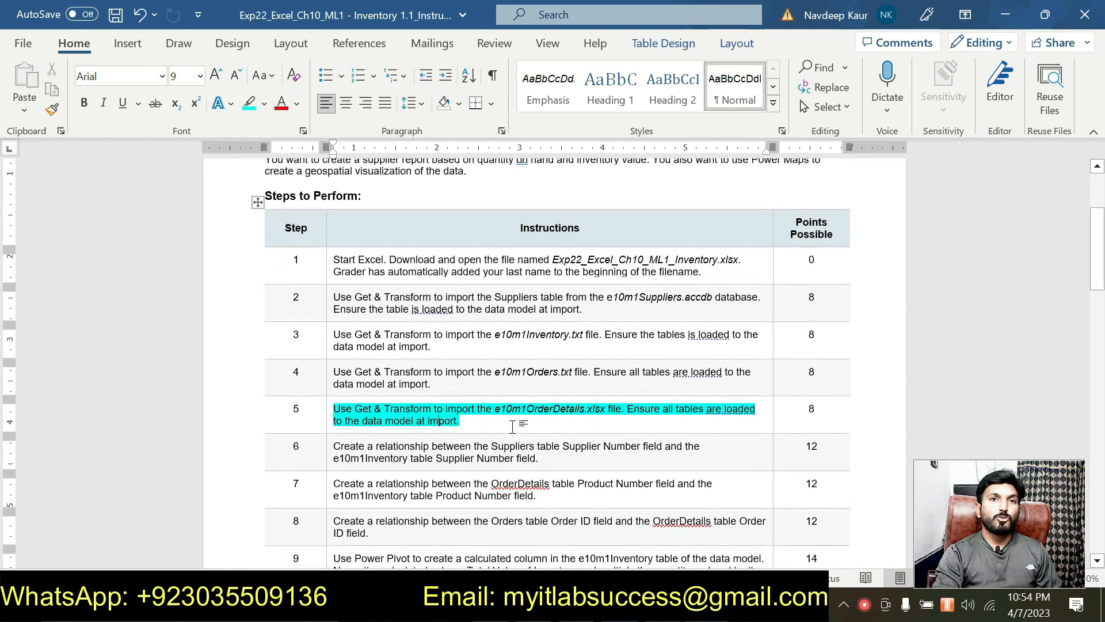
left_click(513, 415)
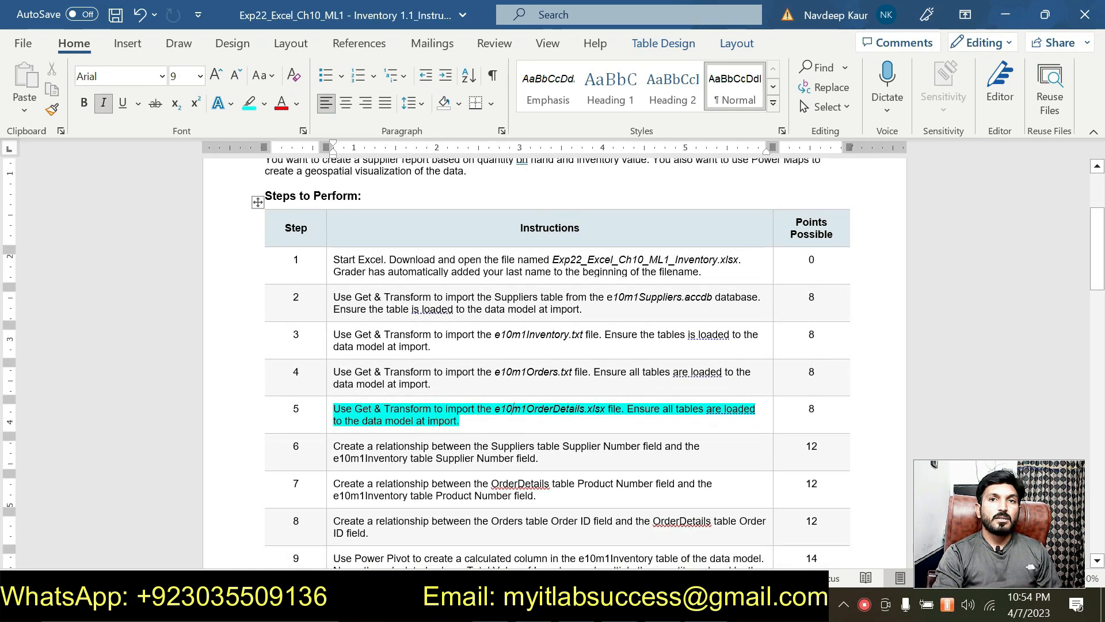
scroll(514, 416, "up", 2)
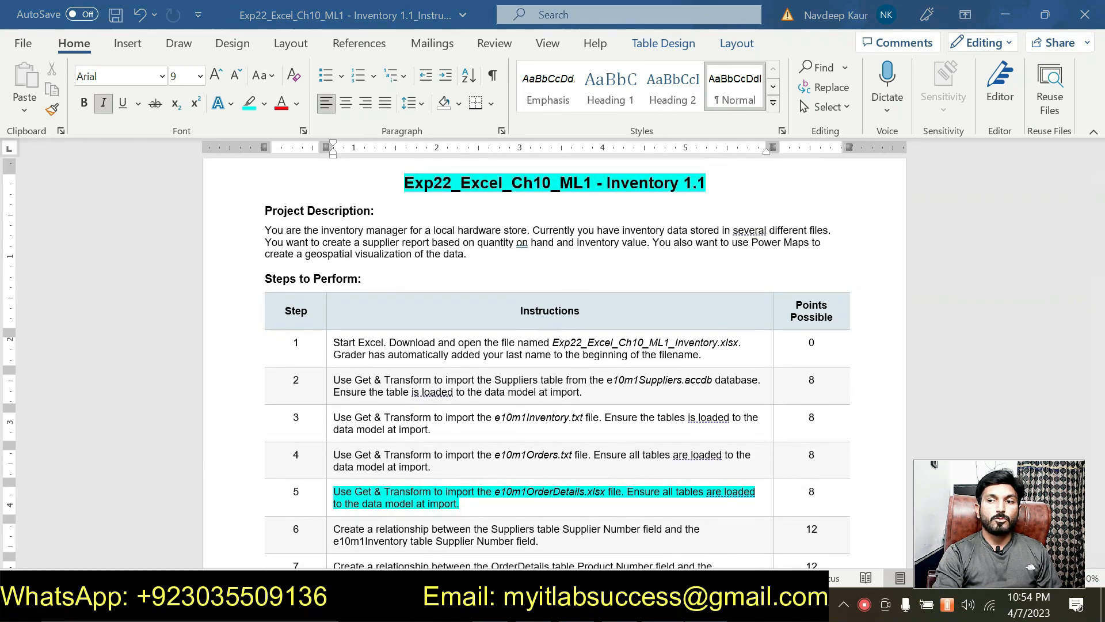
left_click(585, 604)
left_click(397, 452)
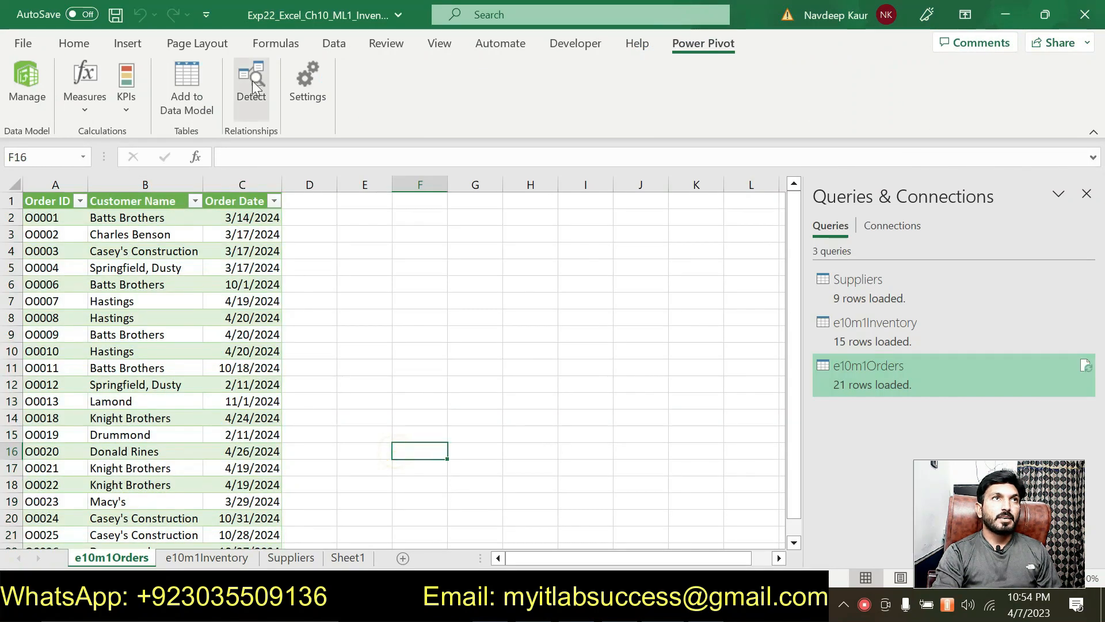
- Import from an Excel workbook, choosing the e10m1OrderDetails file
left_click(327, 45)
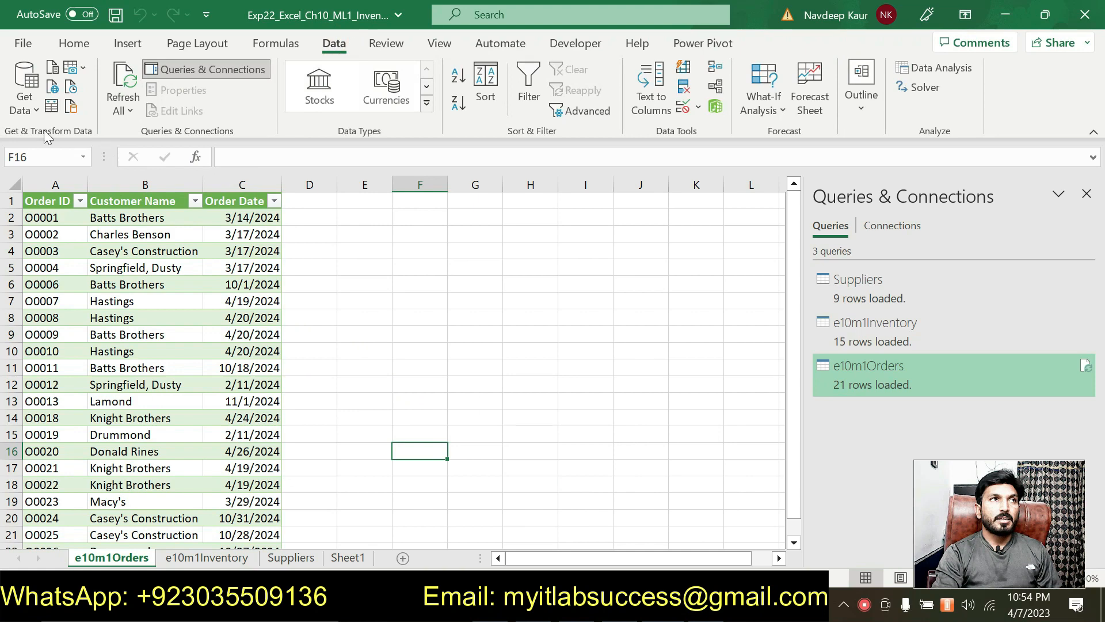
left_click(40, 106)
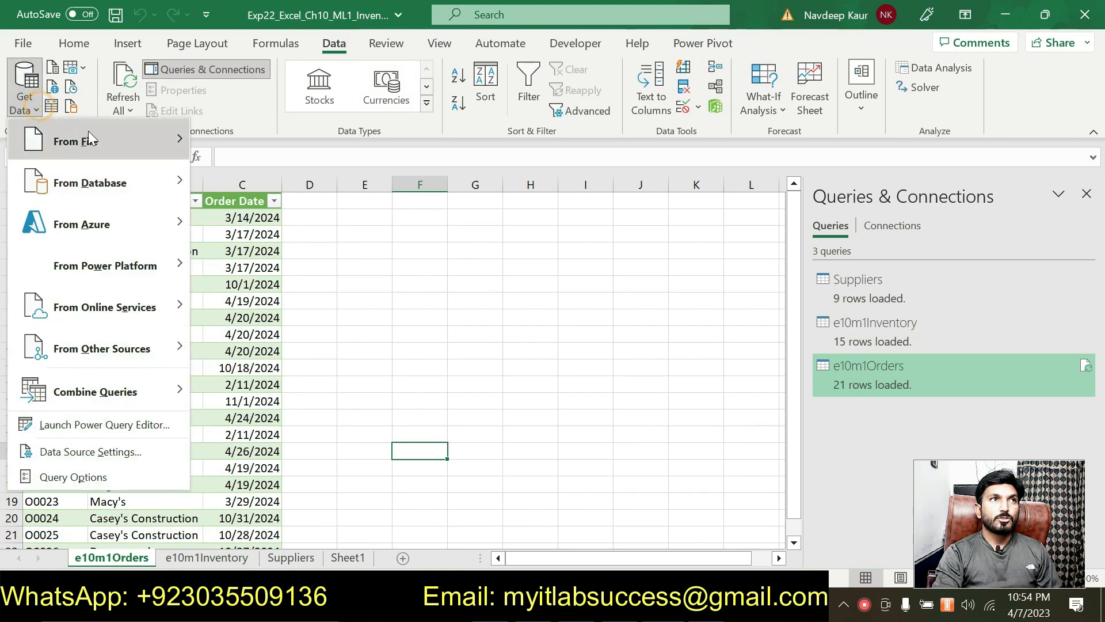
mouse_move(146, 139)
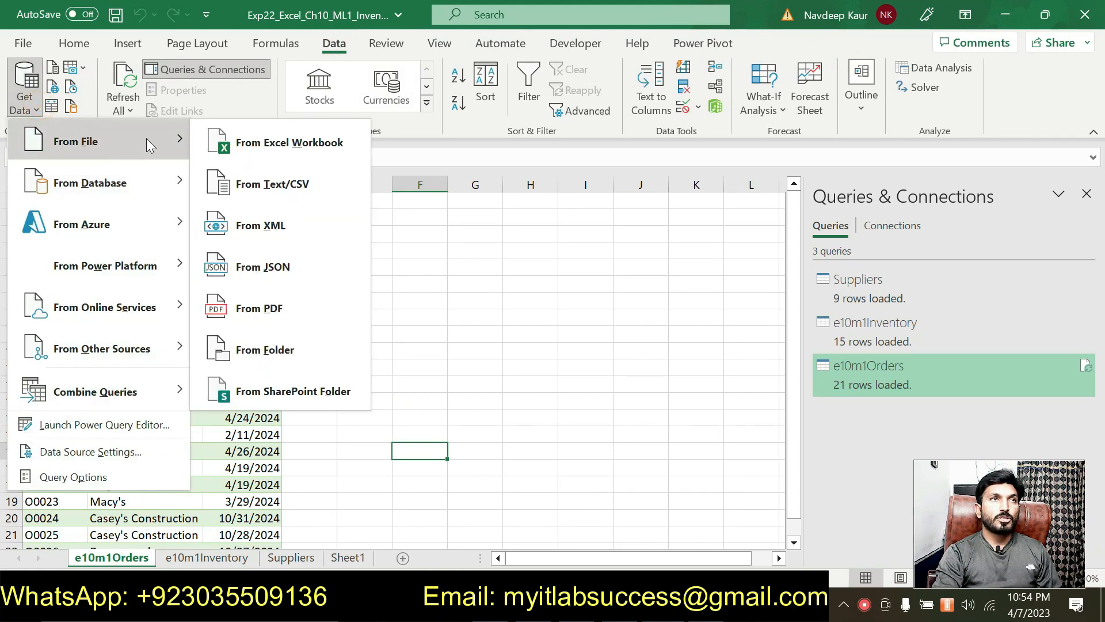
left_click(274, 145)
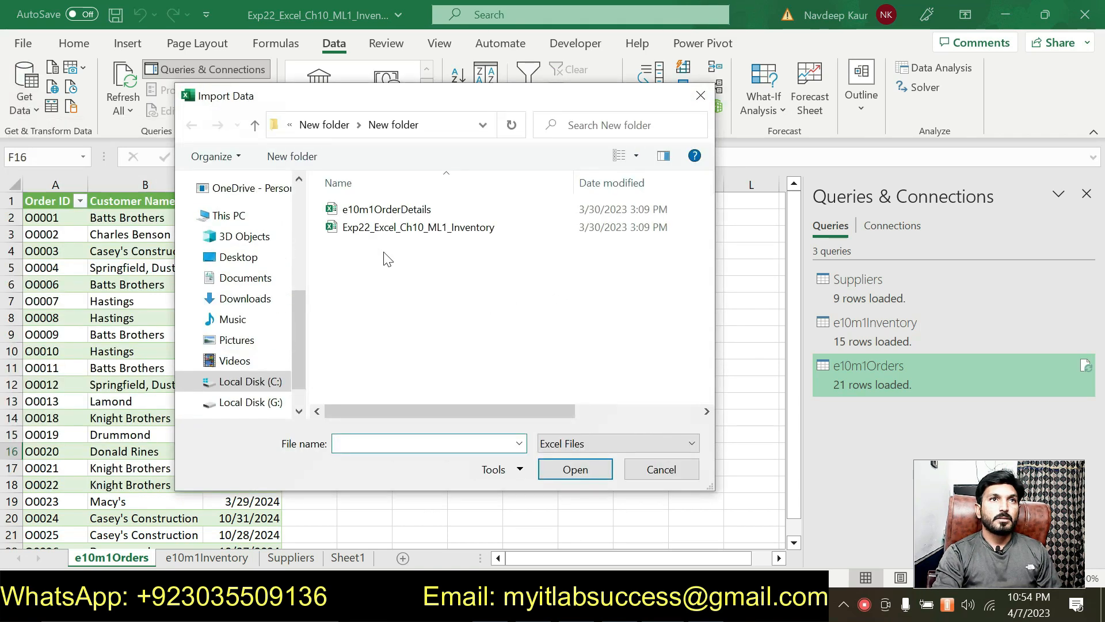
left_click(387, 207)
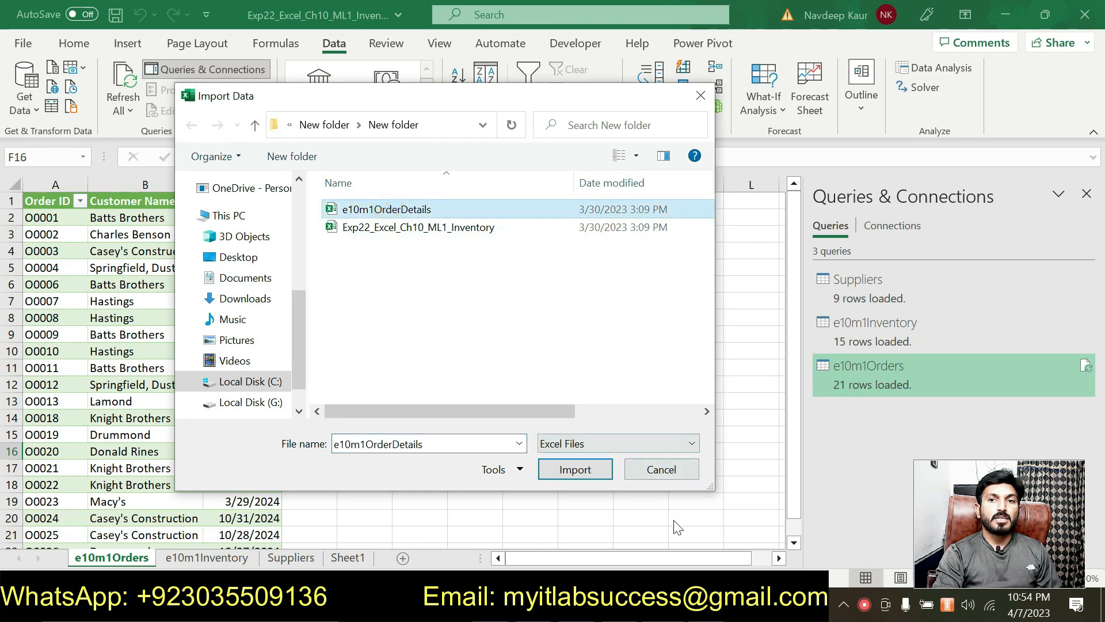
key("alt+Tab")
scroll(512, 476, "down", 2)
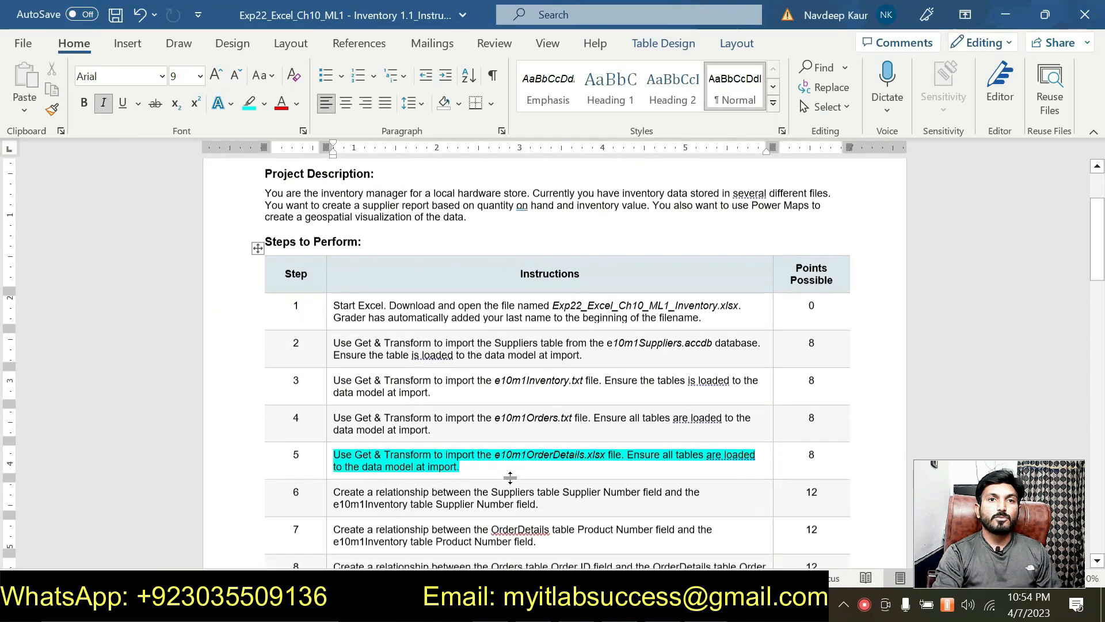
left_click_drag(464, 421, 608, 409)
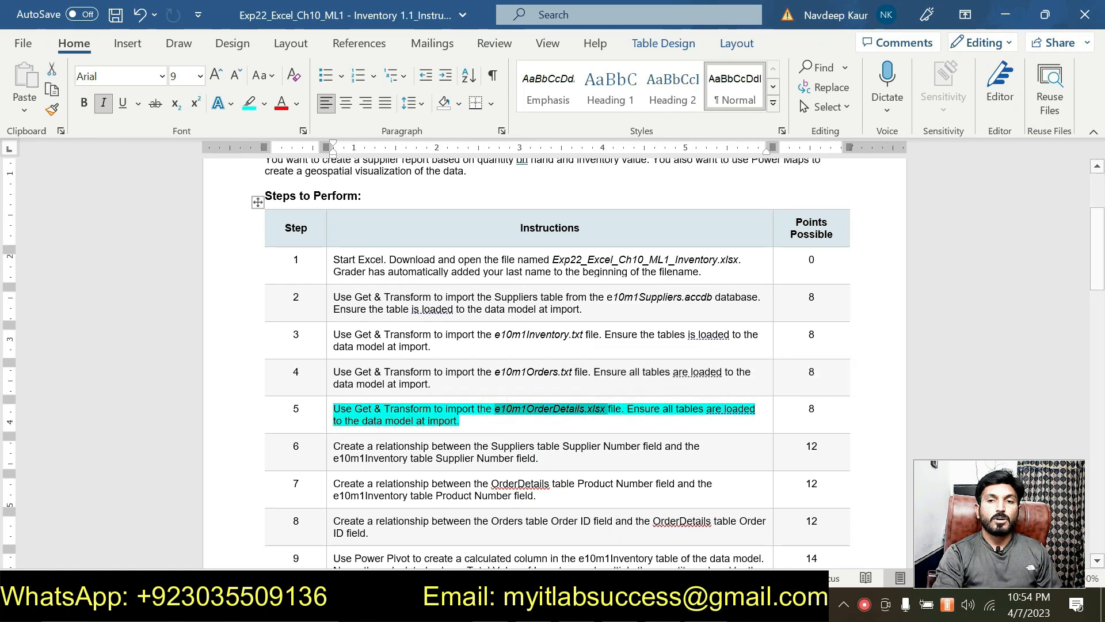
key("alt+Tab")
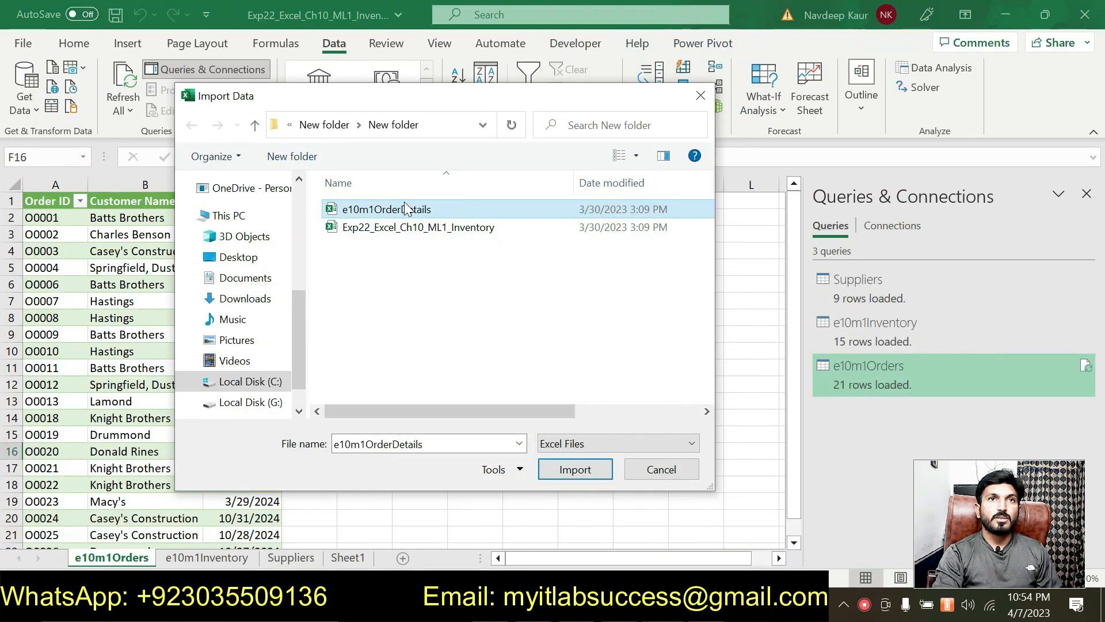
left_click(549, 470)
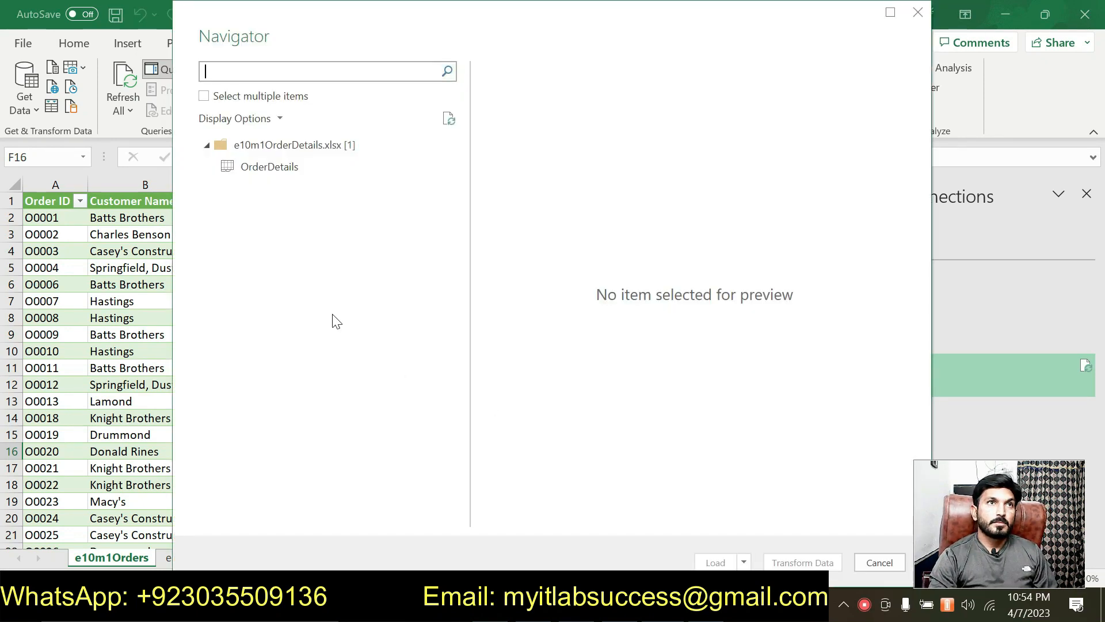
- Select the OrderDetails table in the Navigator and load it into the workbook
left_click(291, 165)
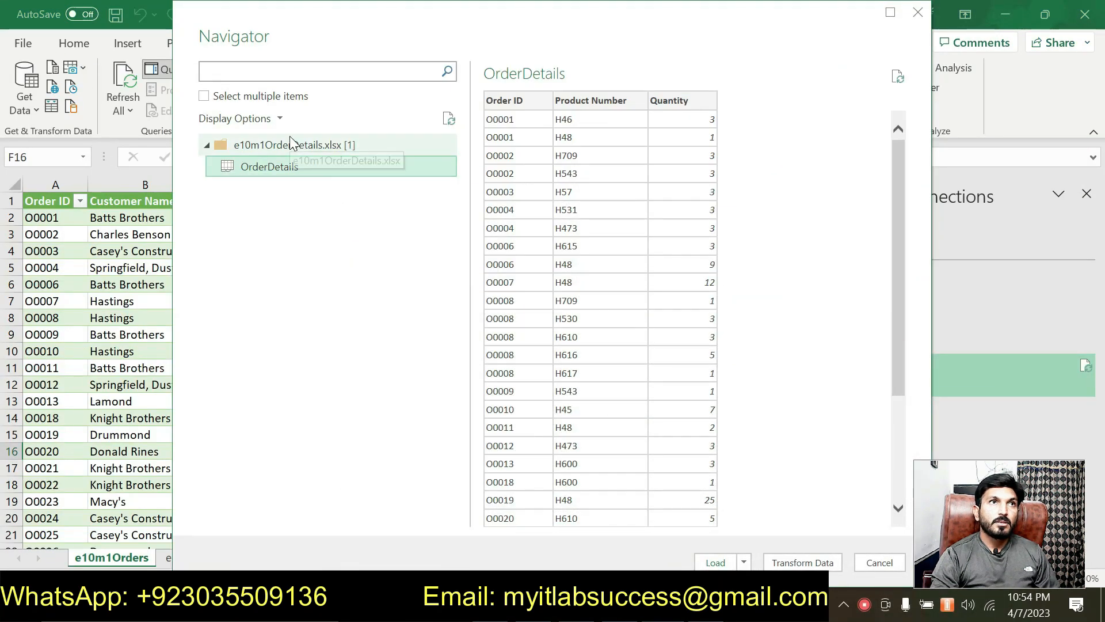
left_click(291, 145)
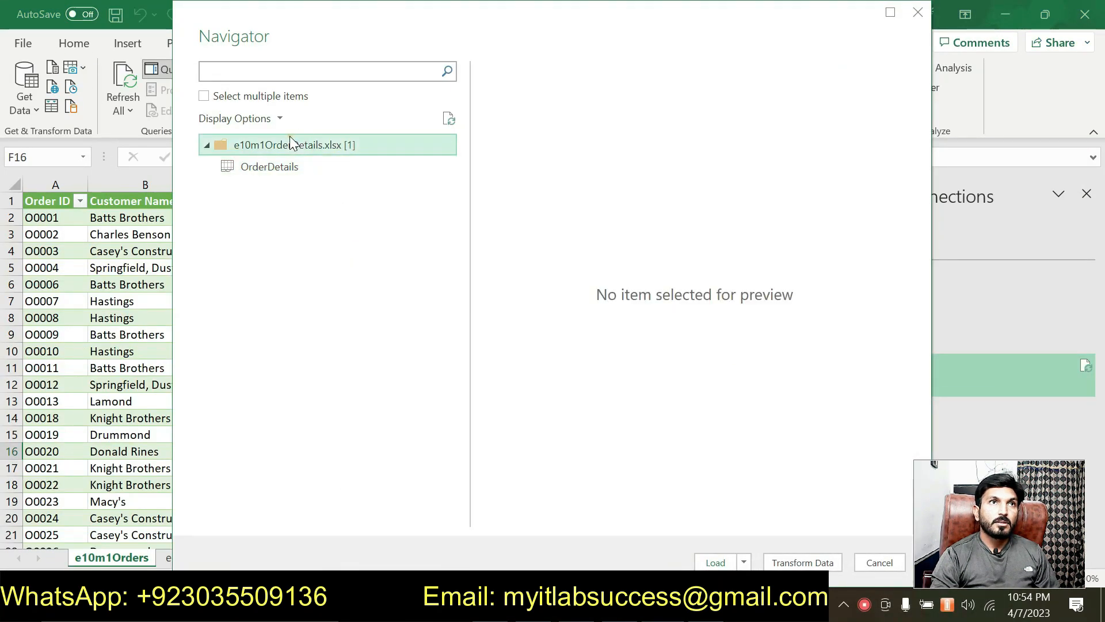
left_click(284, 168)
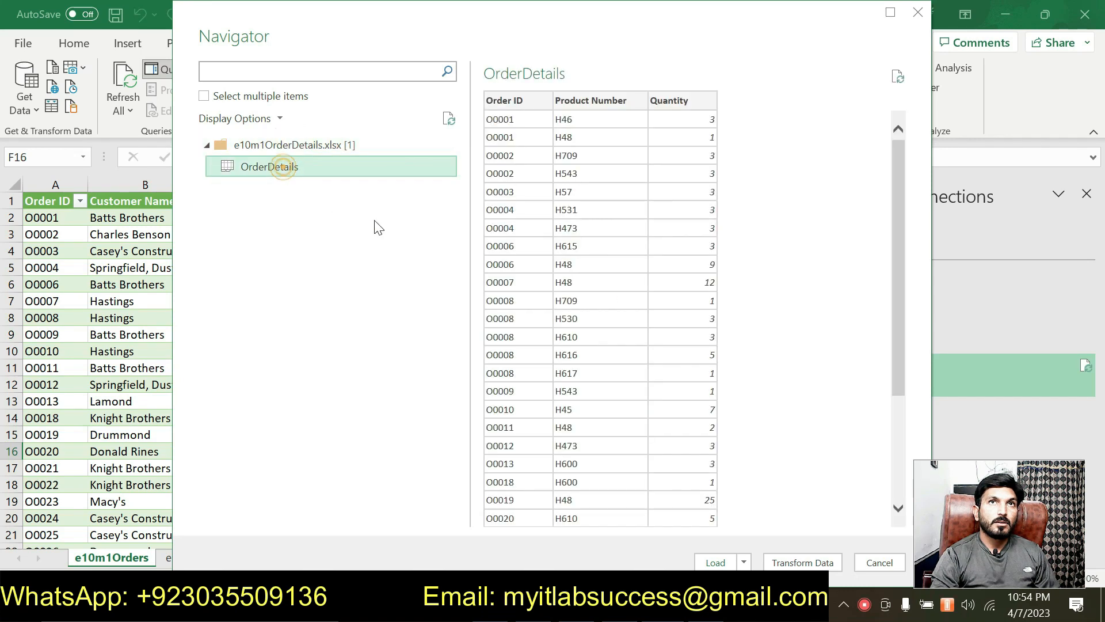
left_click(731, 562)
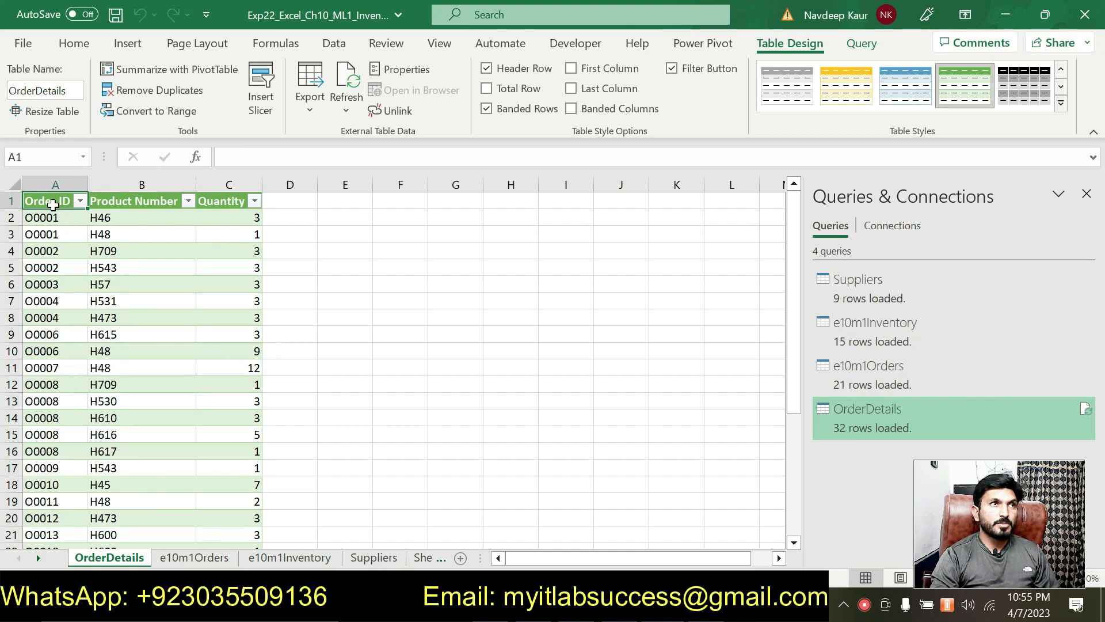
- Add the OrderDetails table data to the Power Pivot data model
left_click_drag(54, 205, 254, 497)
scroll(439, 421, "up", 5)
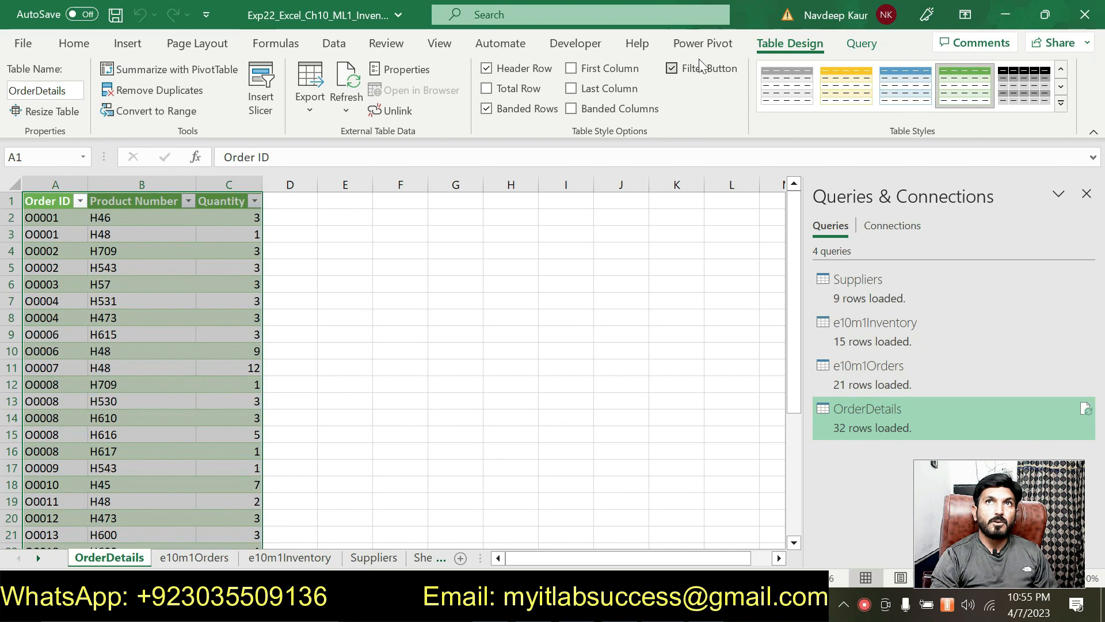
left_click(703, 43)
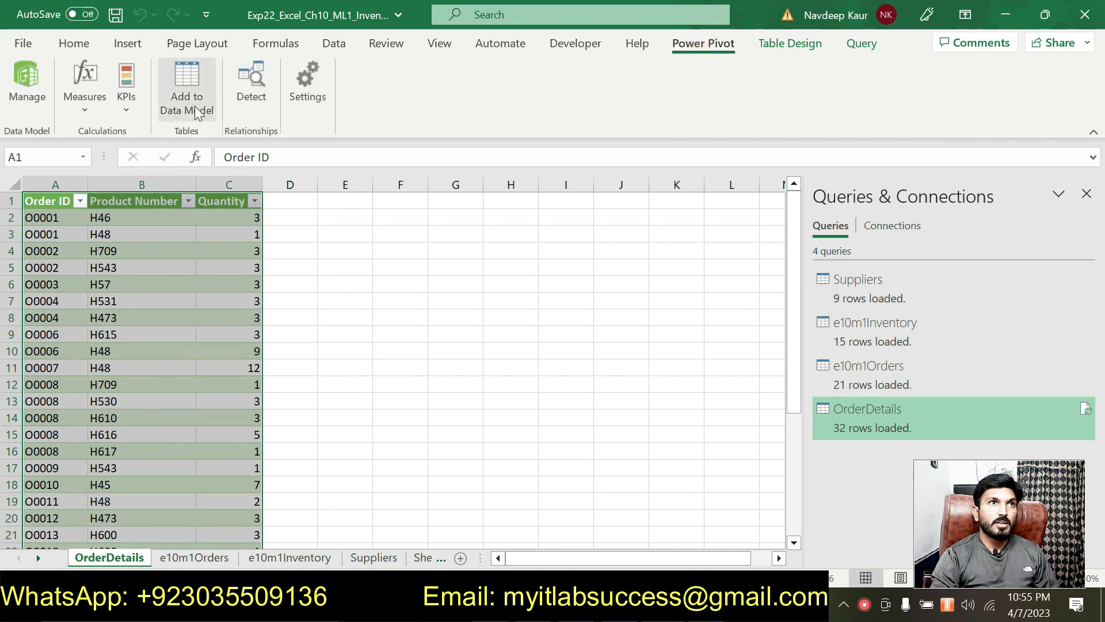
left_click(194, 106)
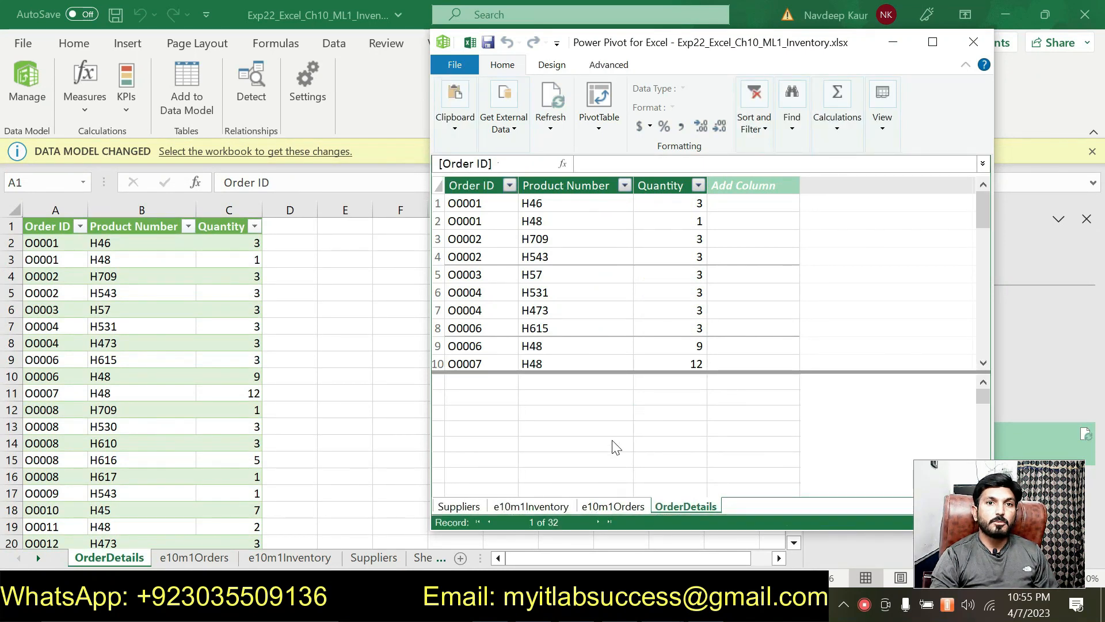
- Review the Suppliers, e10m1Inventory, e10m1Orders and OrderDetails model tables, then close Power Pivot and switch to Word
left_click(458, 508)
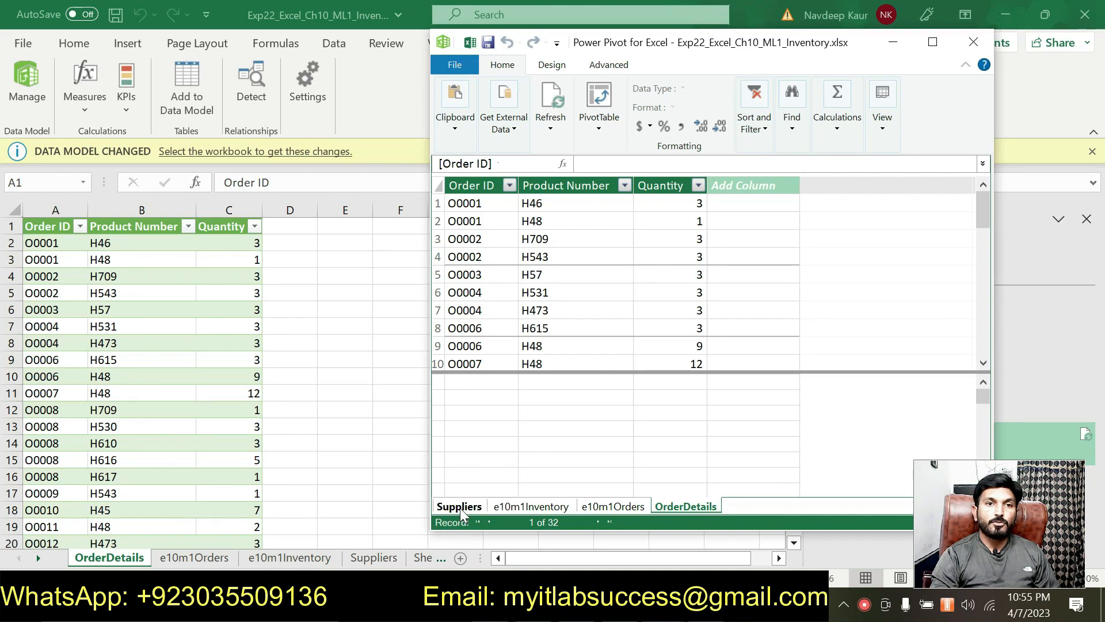
left_click(520, 506)
left_click(612, 507)
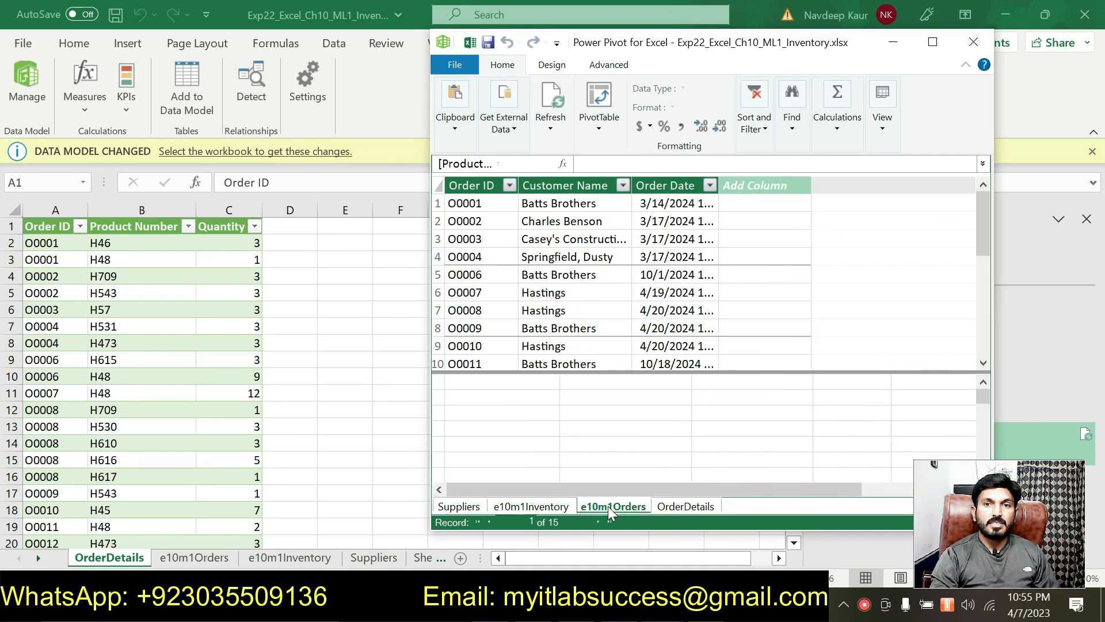
left_click(669, 508)
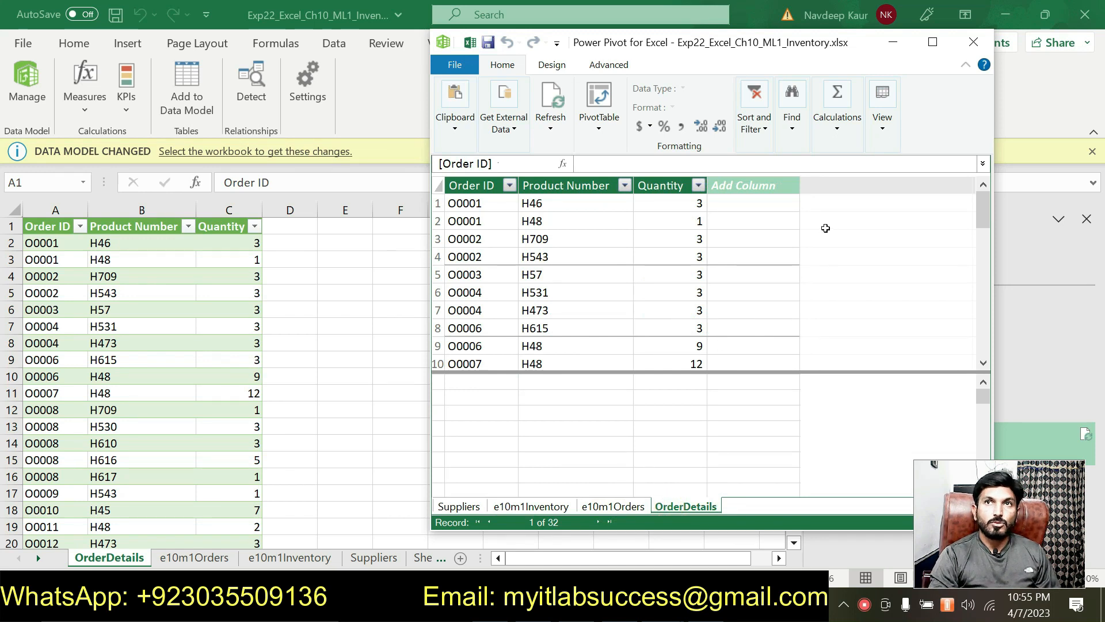
left_click(972, 44)
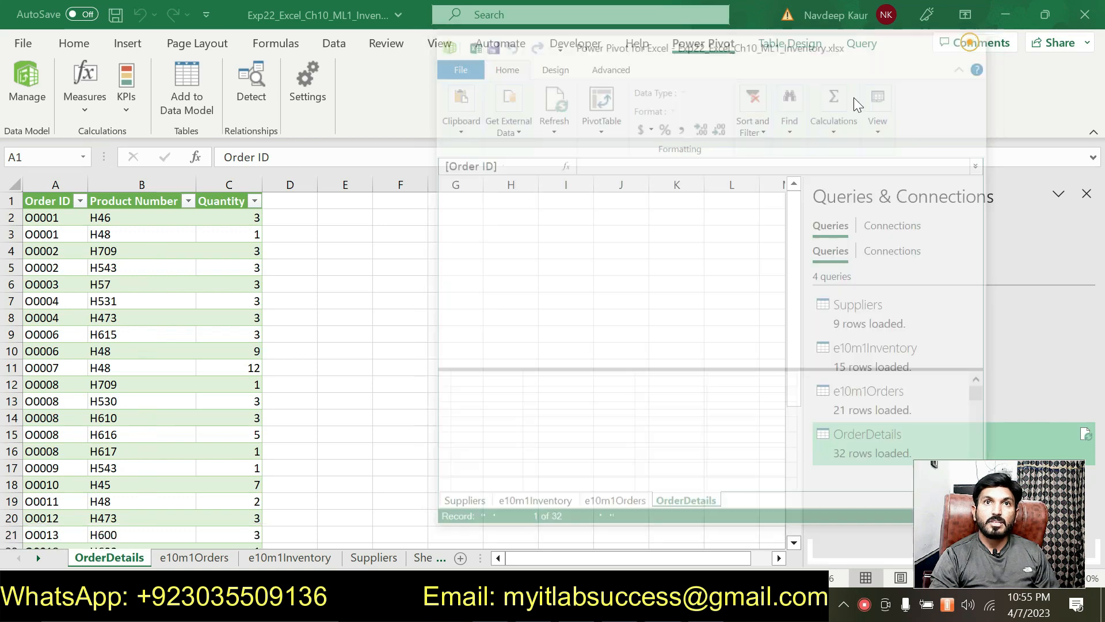
left_click(766, 603)
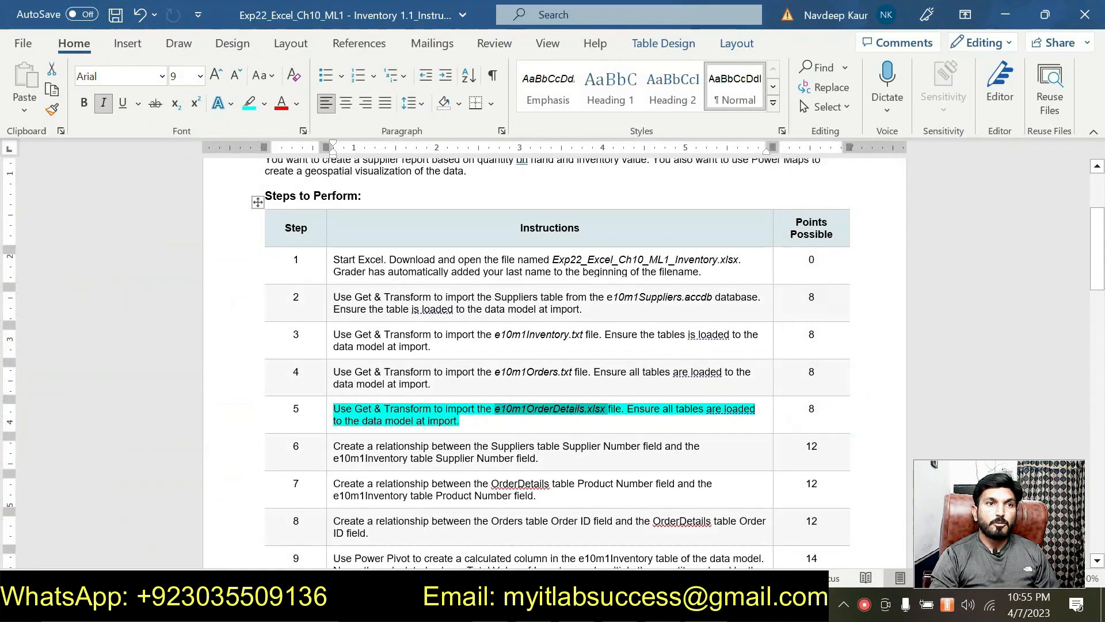
- Clear the turquoise highlight from step 5's instruction
left_click_drag(461, 420, 334, 409)
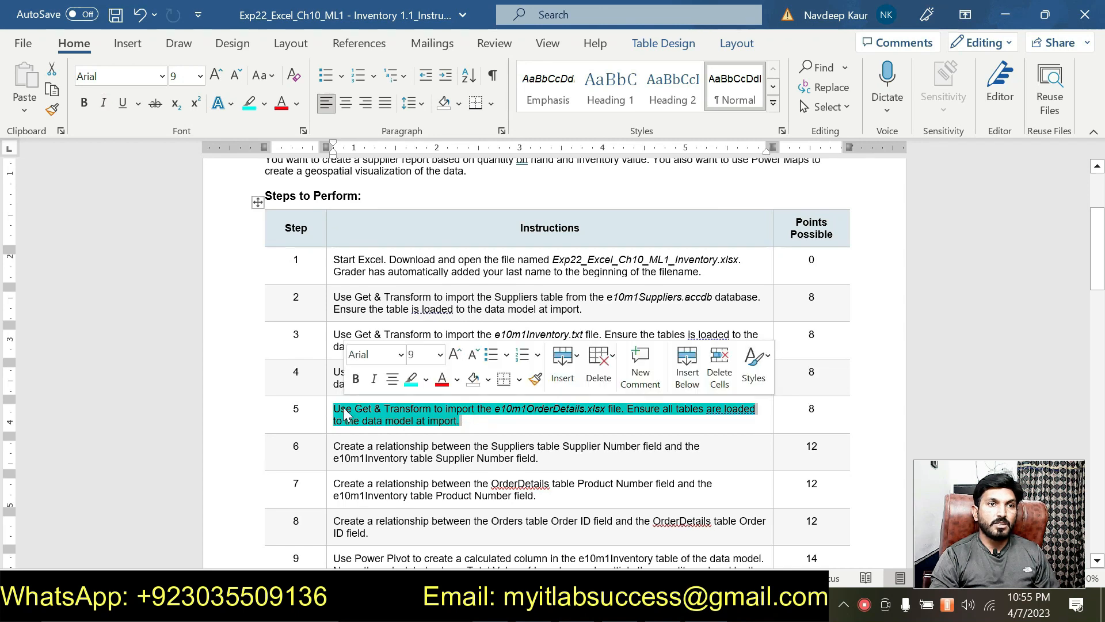
left_click(406, 377)
scroll(444, 437, "down", 1)
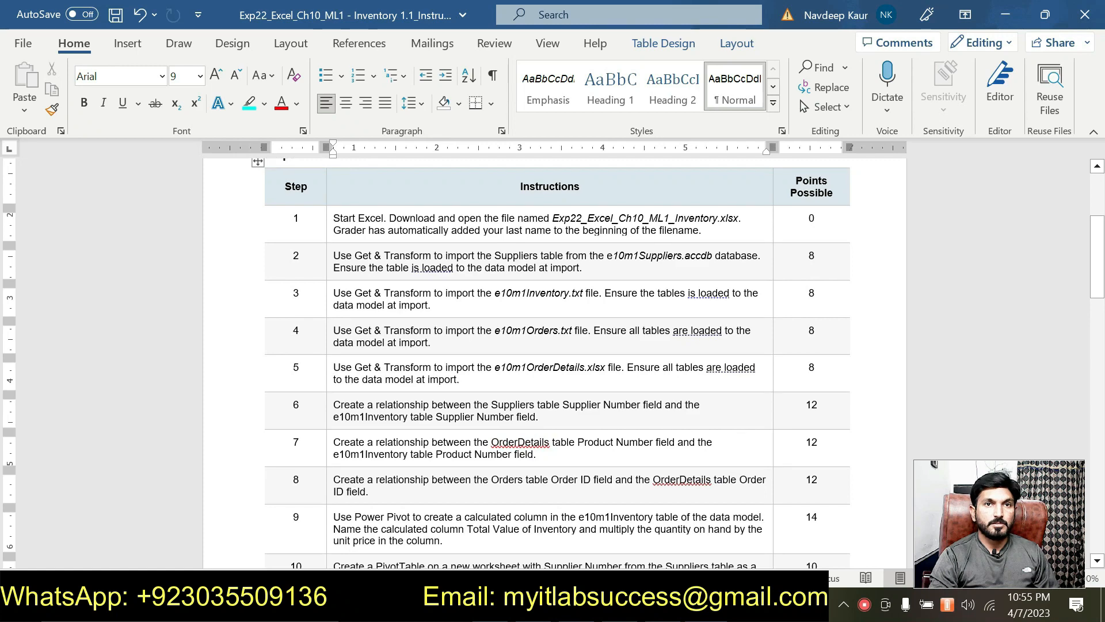
- Highlight step 6's Supplier Number relationship instruction in turquoise
left_click_drag(539, 417, 431, 395)
left_click(411, 371)
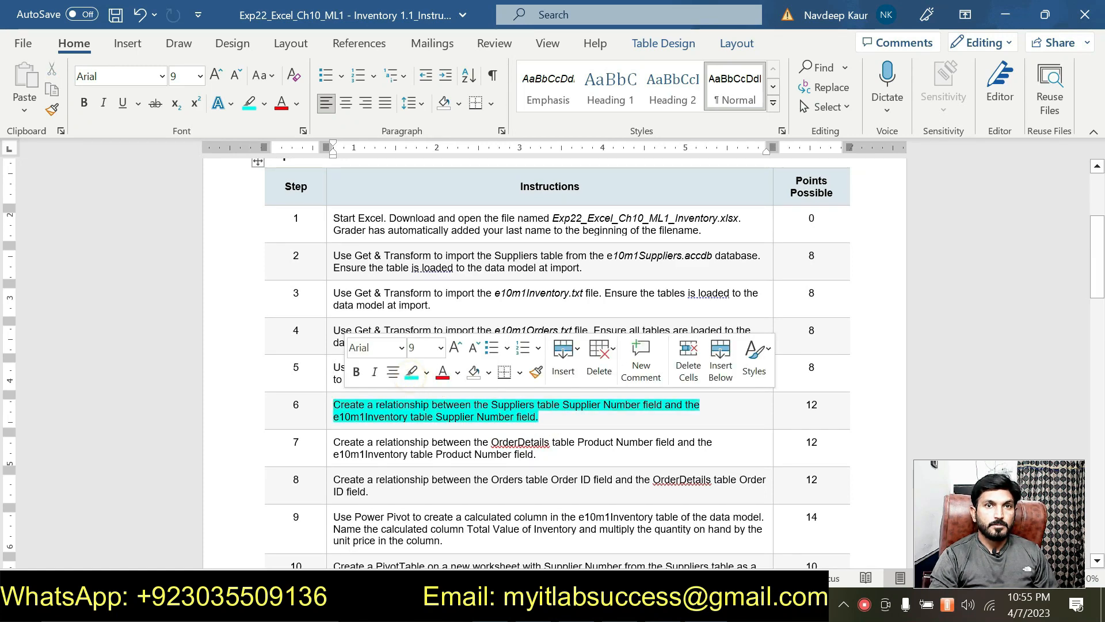
key("Left")
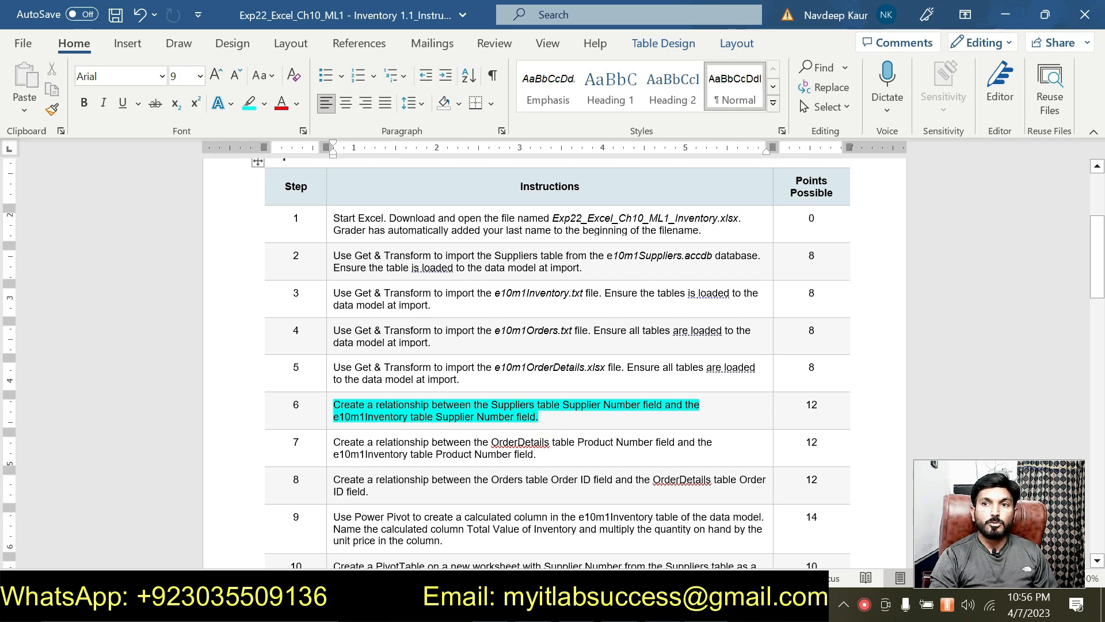
scroll(542, 416, "down", 5)
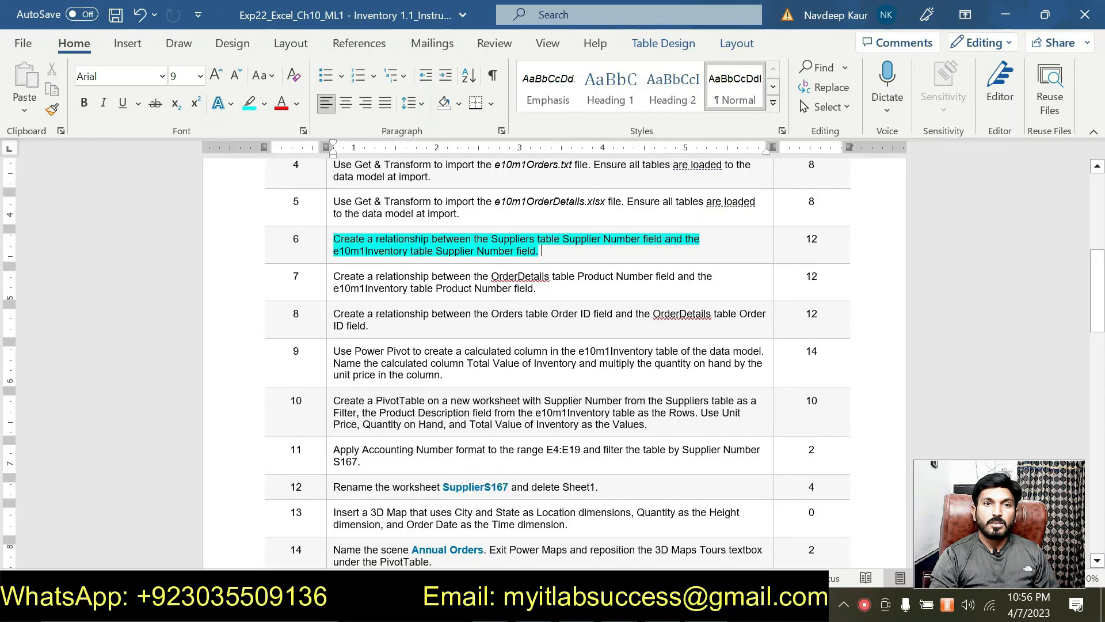
scroll(541, 421, "down", 3)
scroll(542, 420, "up", 6)
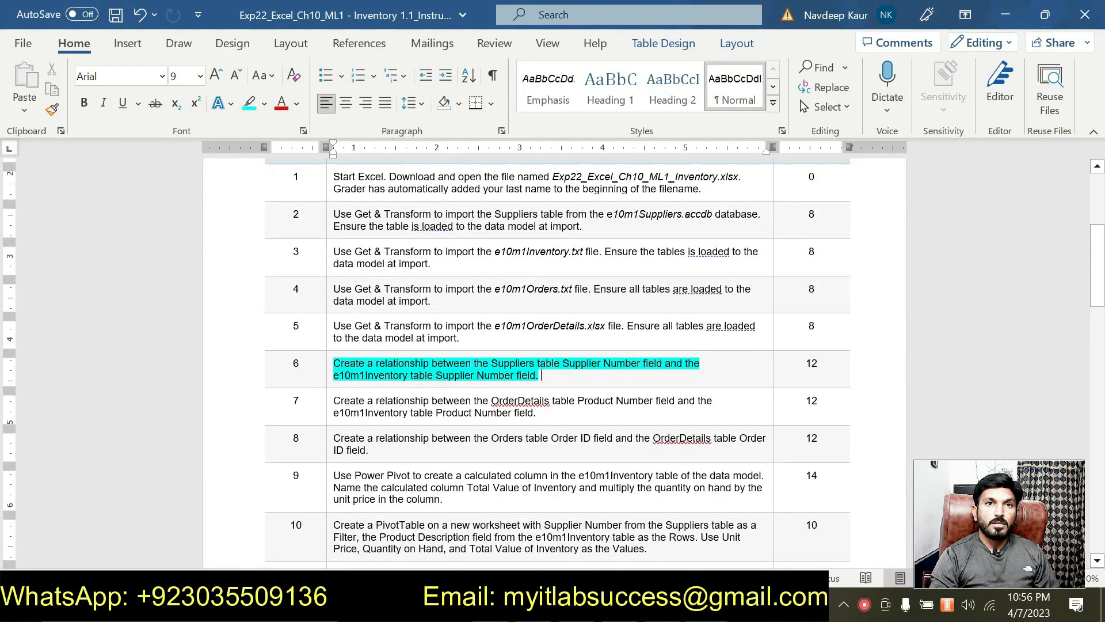
scroll(542, 421, "down", 1)
scroll(542, 420, "up", 1)
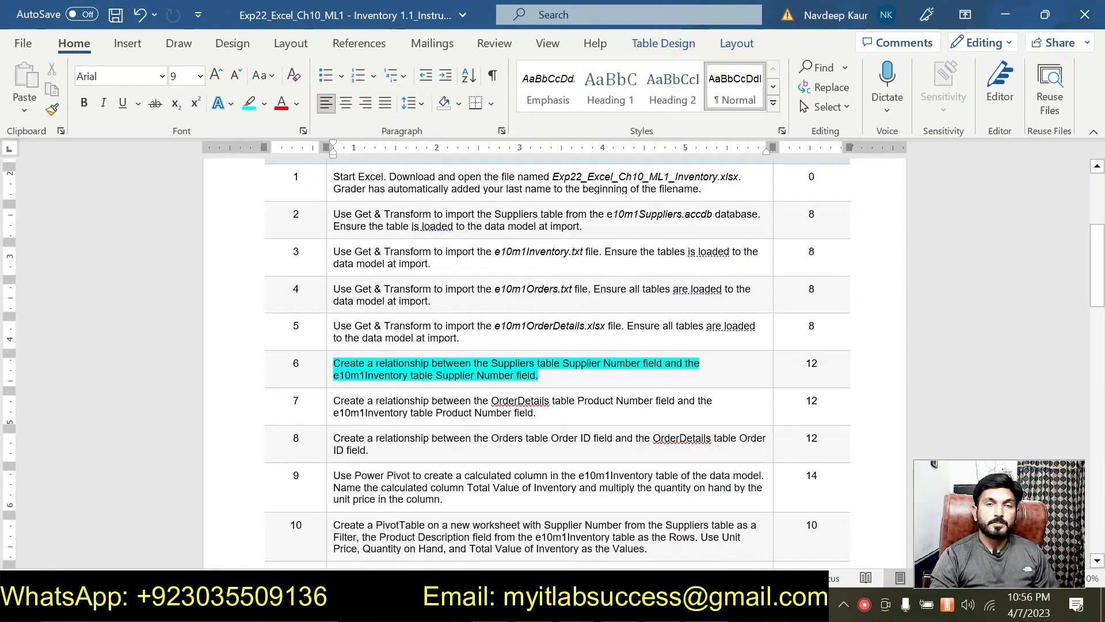
- Open Data > Relationships and start a blank Create Relationship form for step 6
key("alt+Tab")
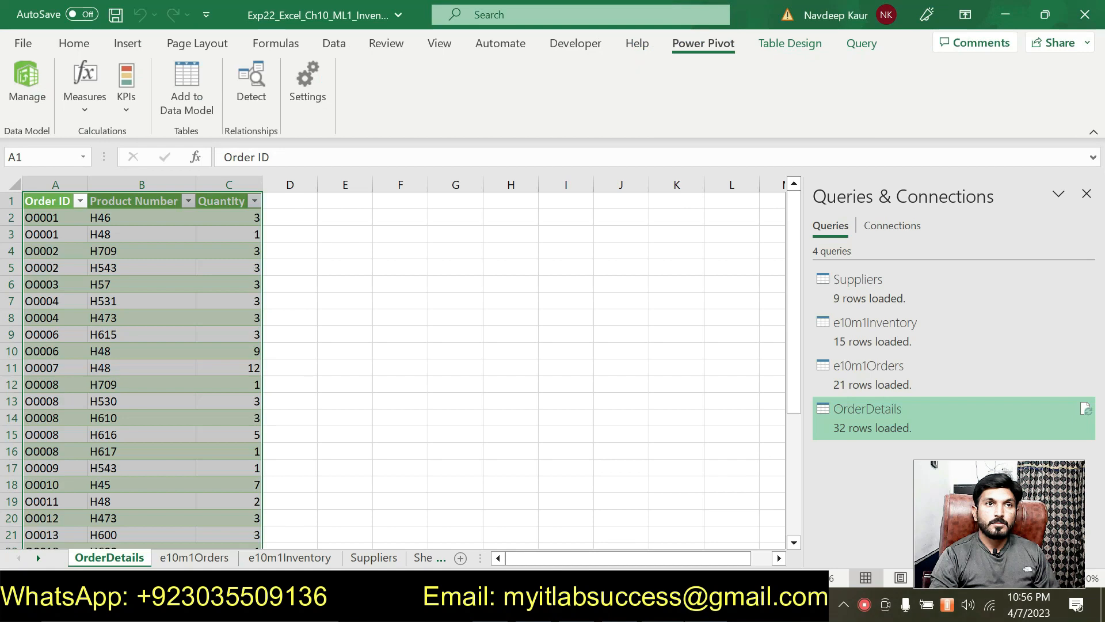
left_click(438, 419)
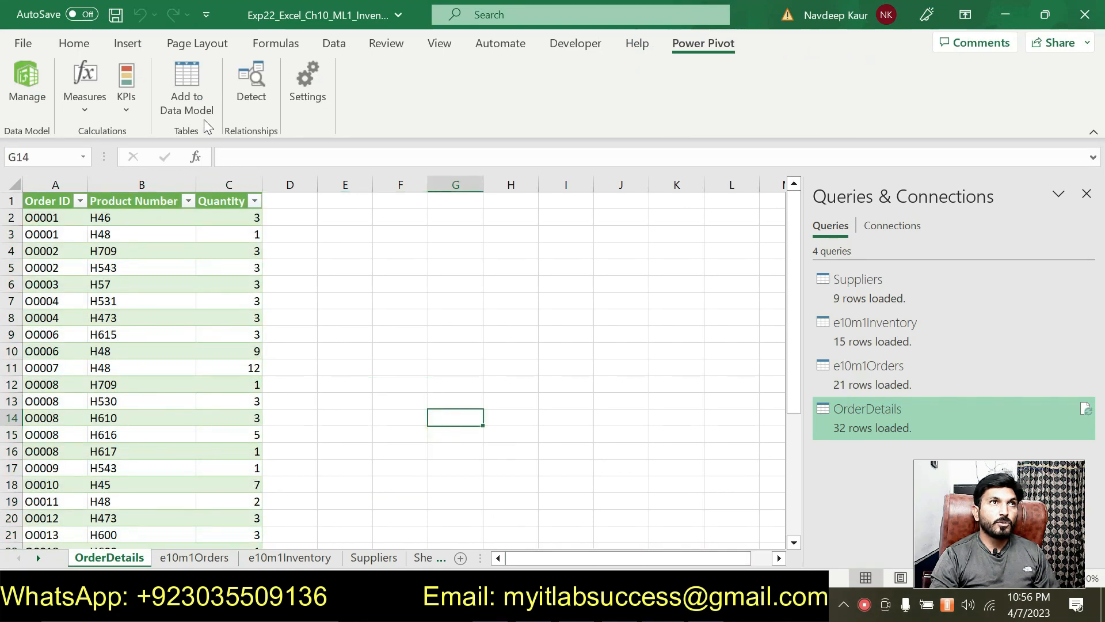
left_click(340, 43)
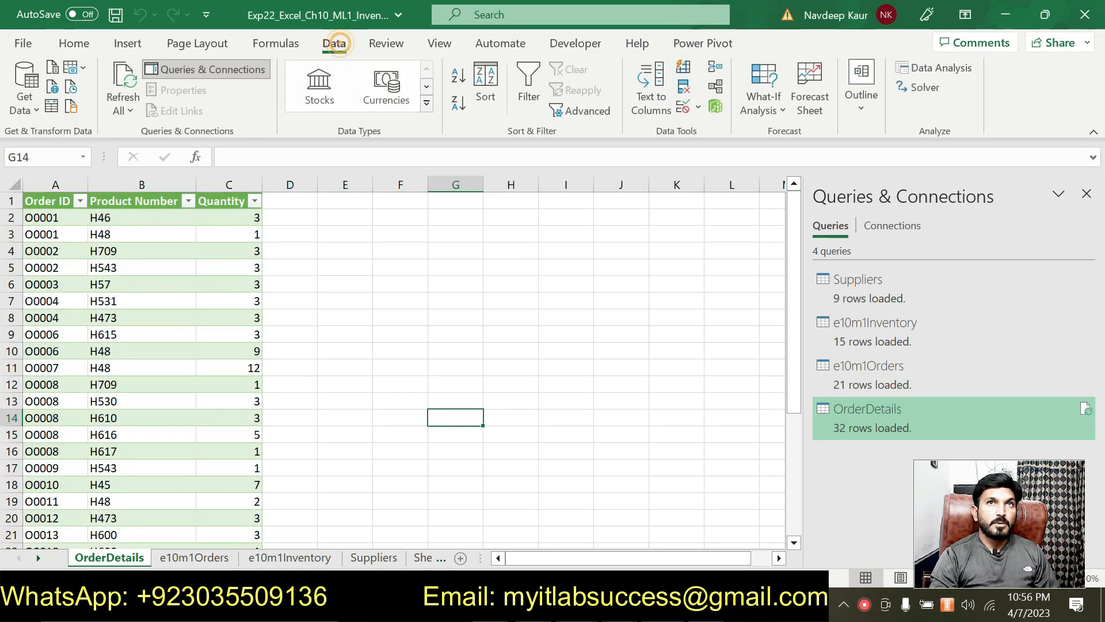
left_click(716, 89)
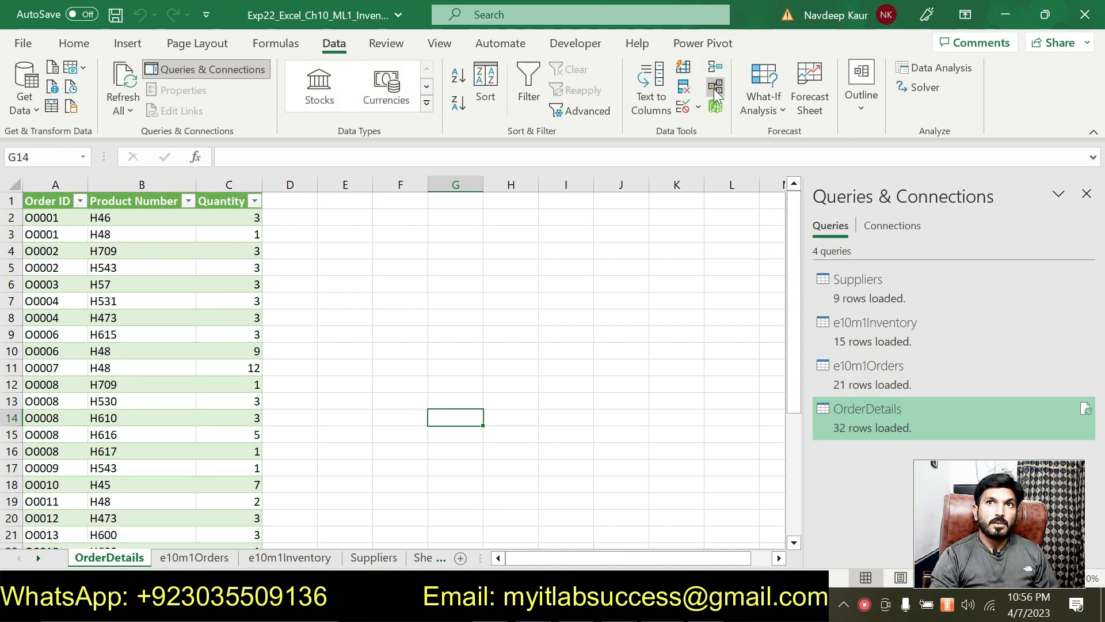
left_click_drag(586, 207, 451, 162)
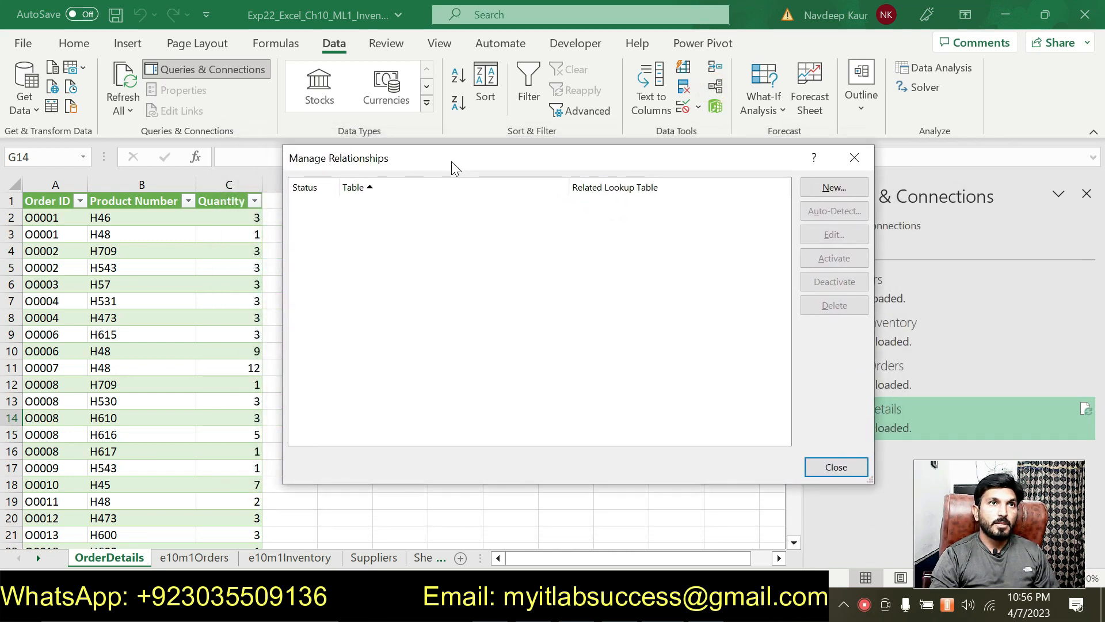
left_click(836, 187)
left_click_drag(541, 293, 366, 190)
key("alt+Tab")
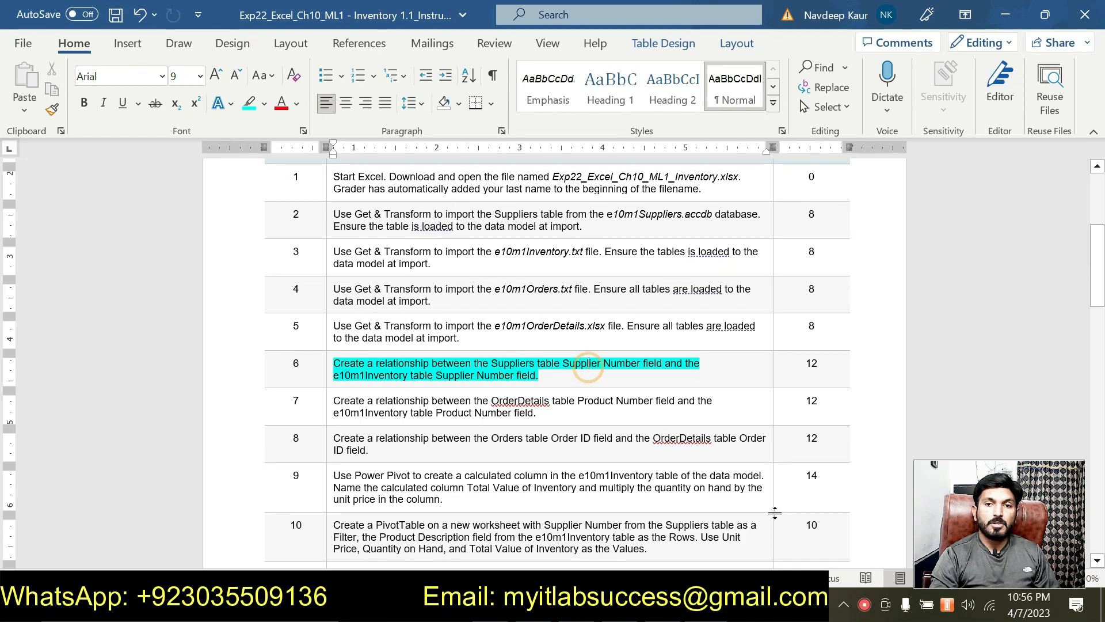
key("alt+Tab")
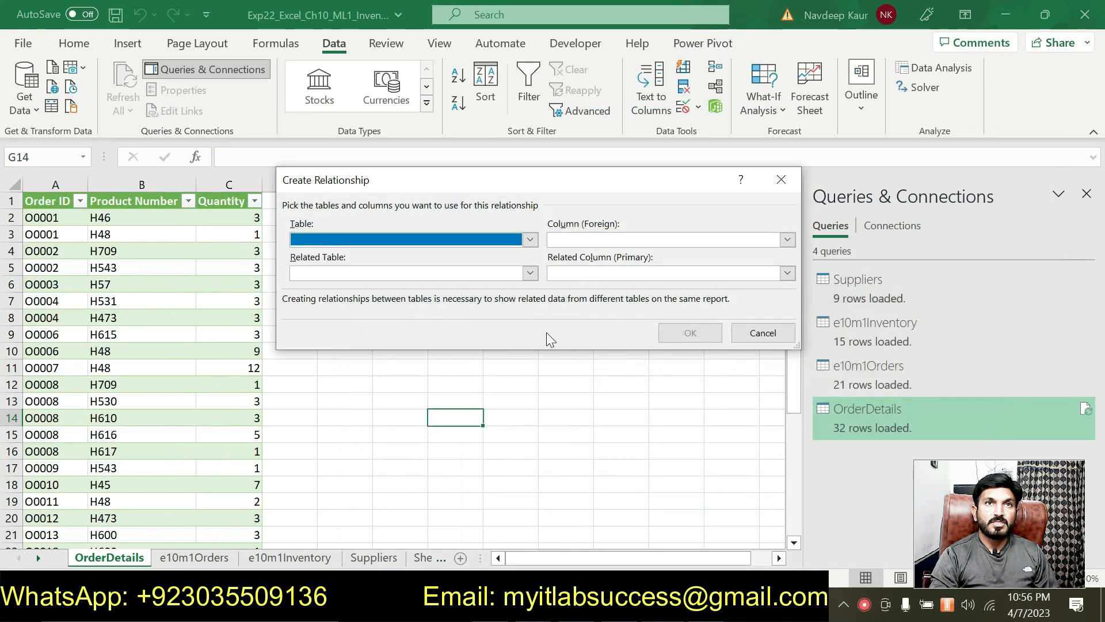
- Link Suppliers' Supplier Number to e10m1Inventory's Supplier Number, then close the relationships list
left_click(529, 239)
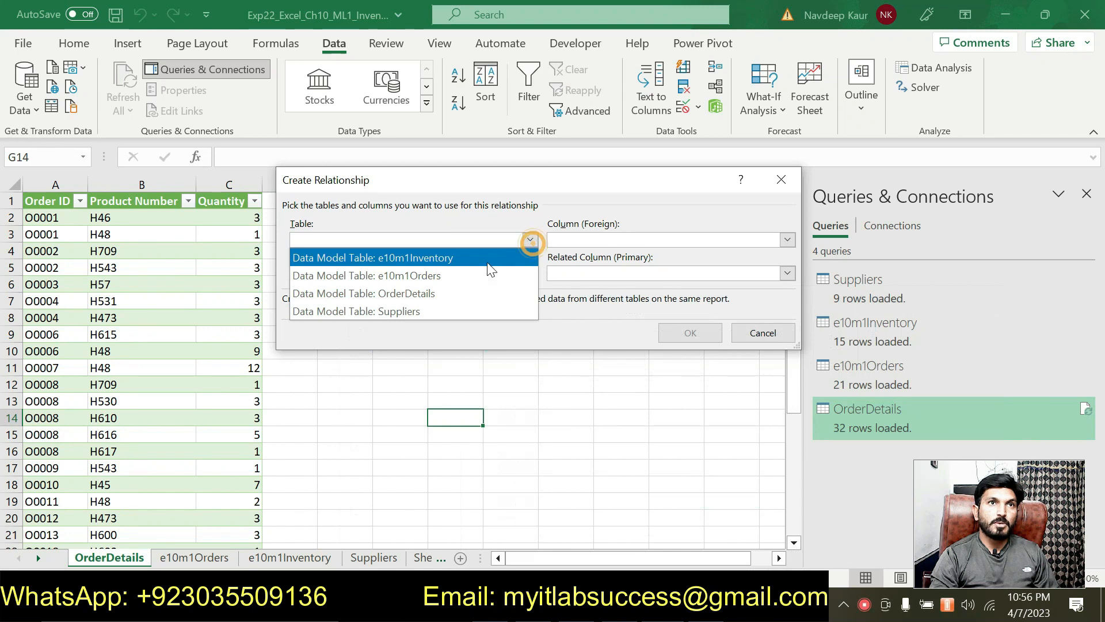
left_click(415, 311)
left_click(787, 240)
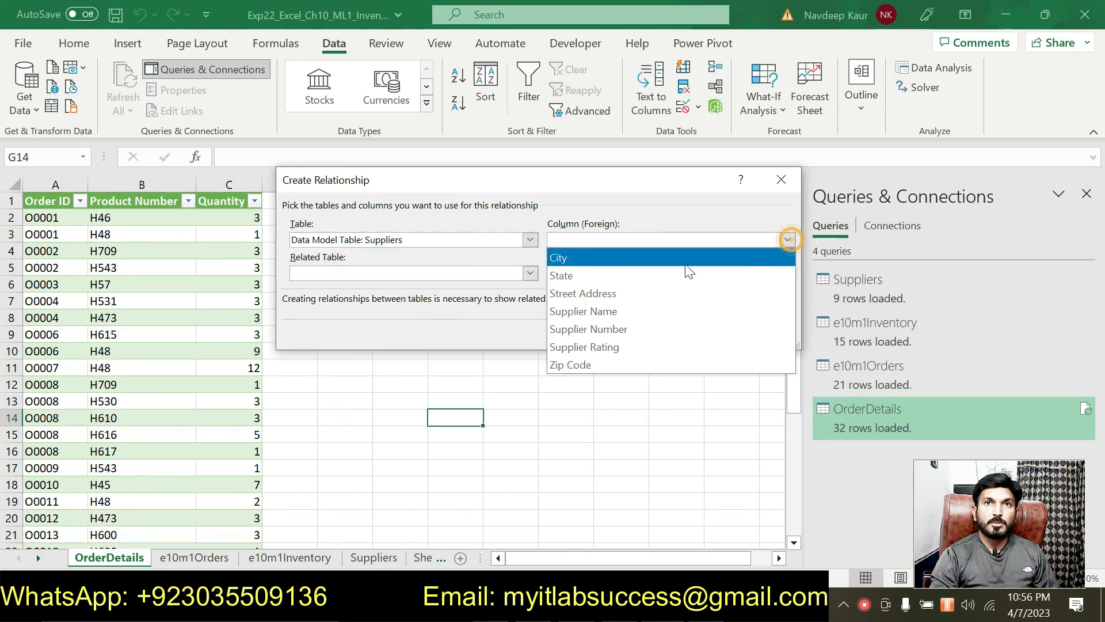
left_click(610, 331)
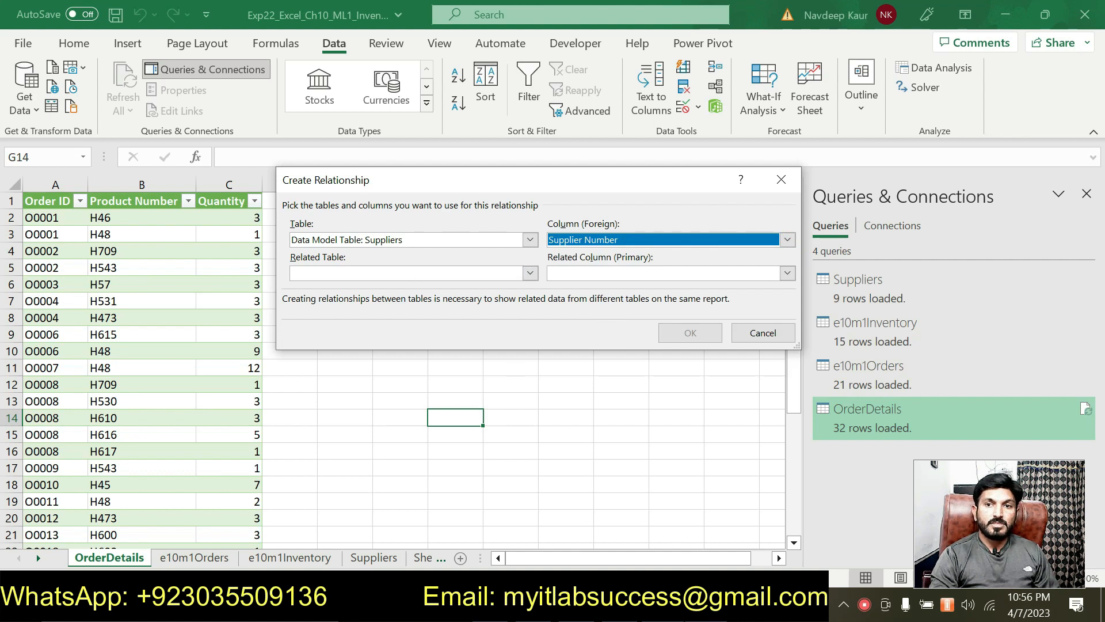
key("alt+Tab")
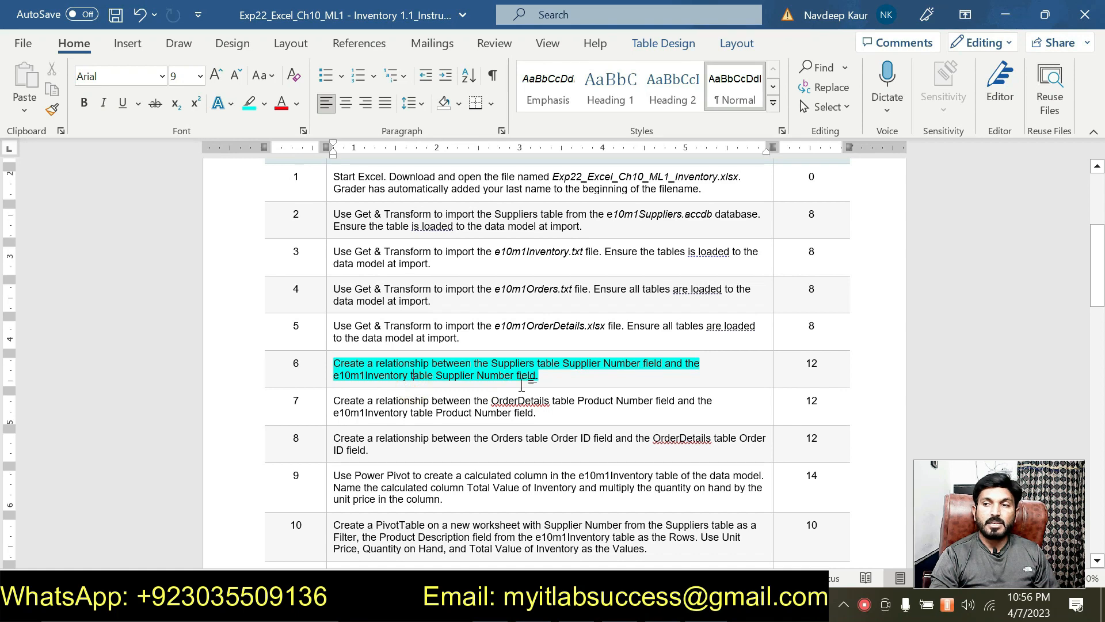
key("alt+Tab")
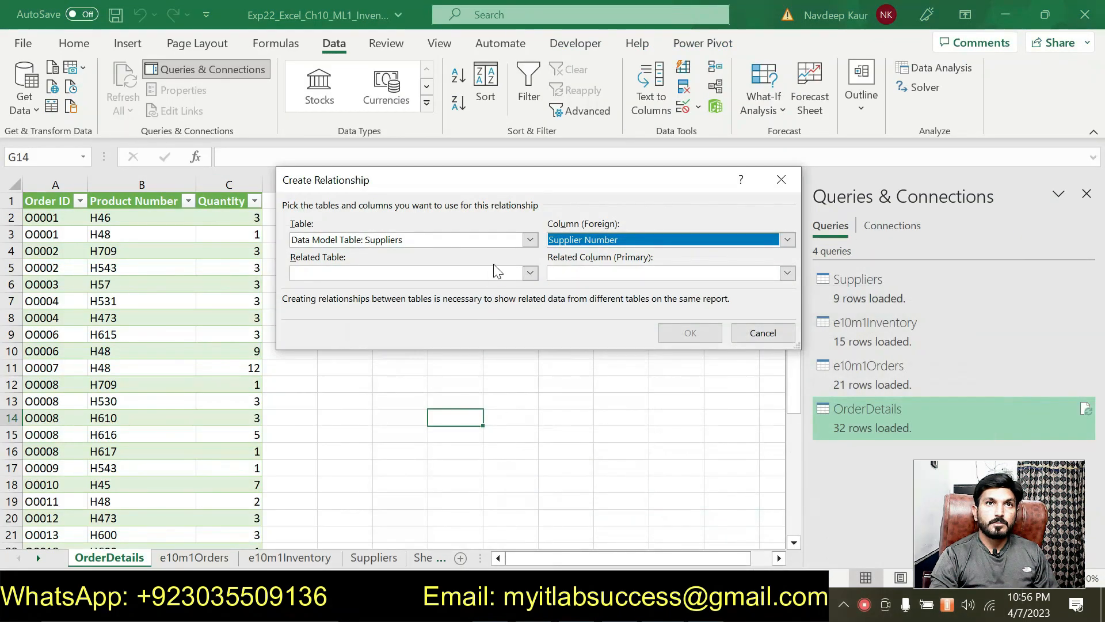
left_click(530, 273)
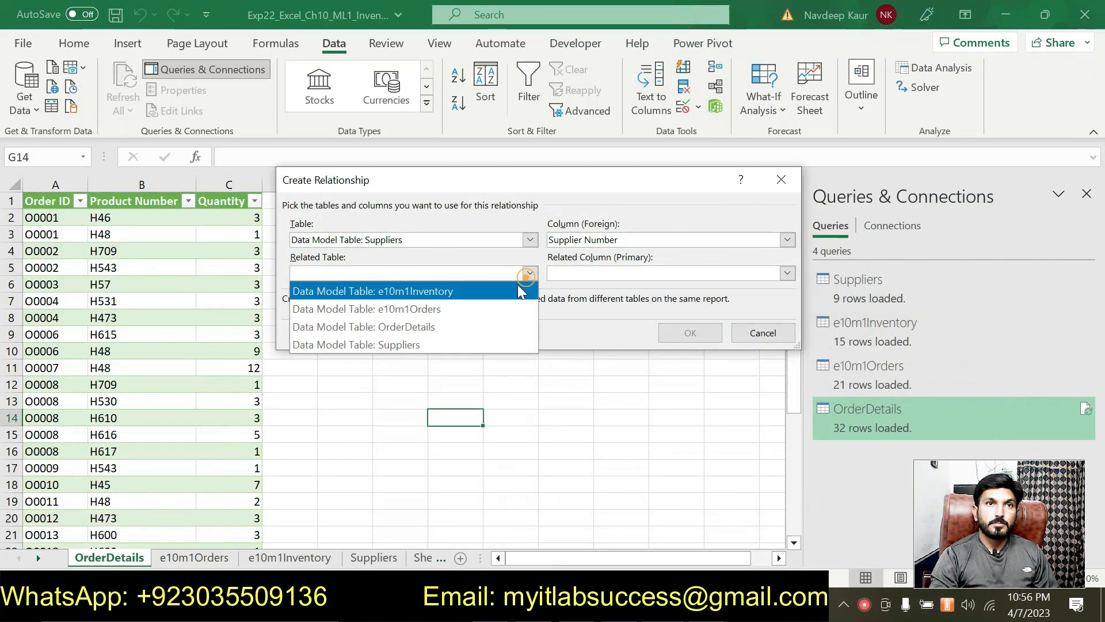
left_click(478, 290)
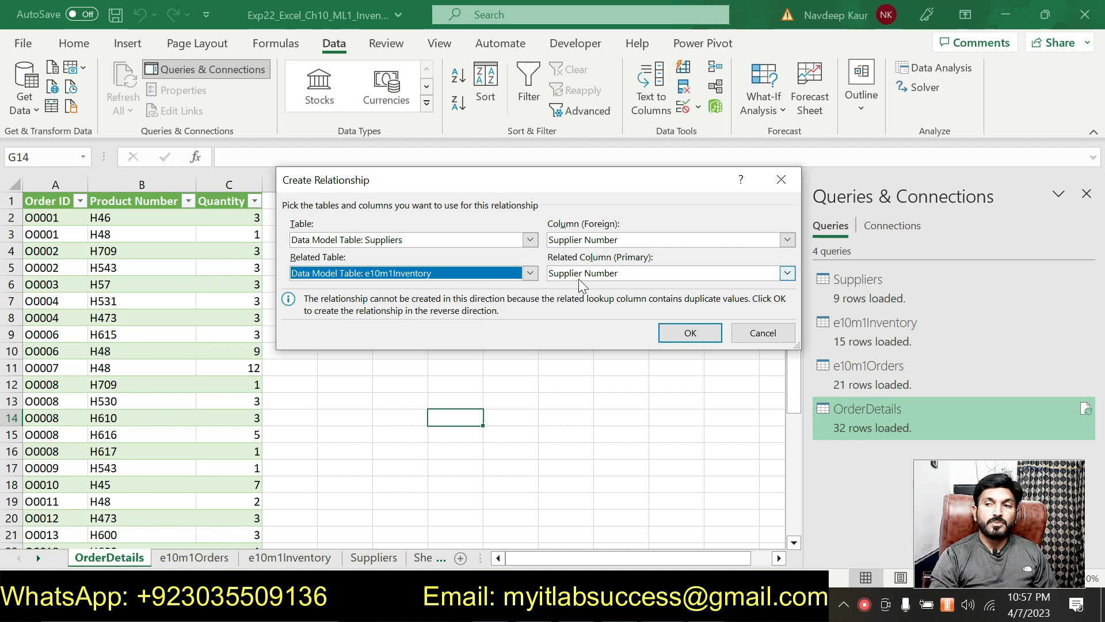
left_click(670, 332)
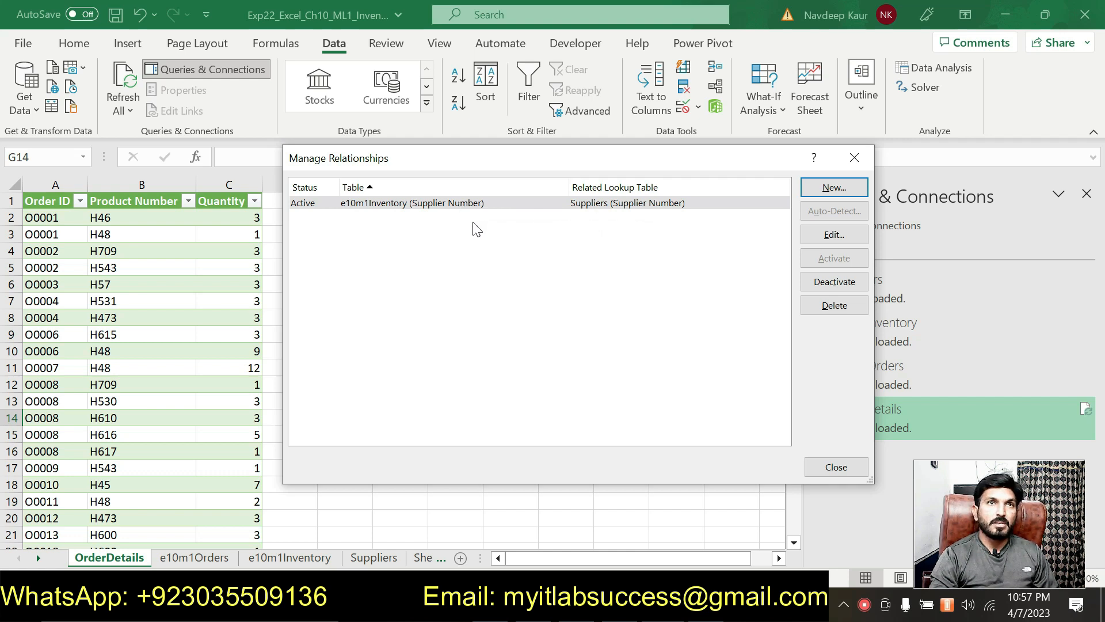
left_click(827, 468)
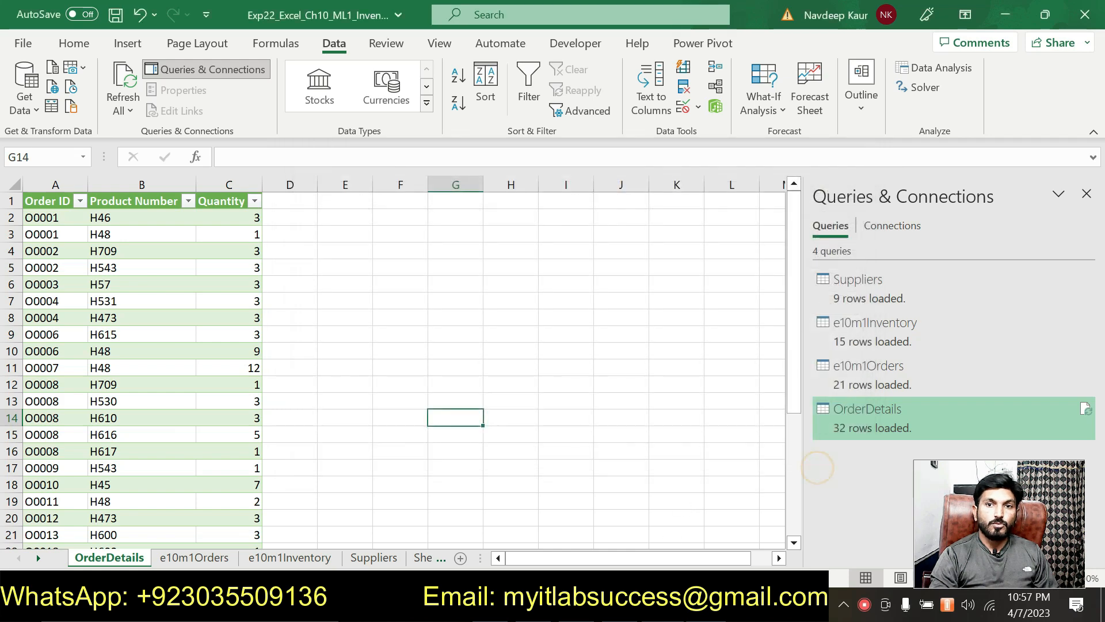
- Remove the cyan highlight from step 6 and close the writing-suggestions pane
key("alt+Tab")
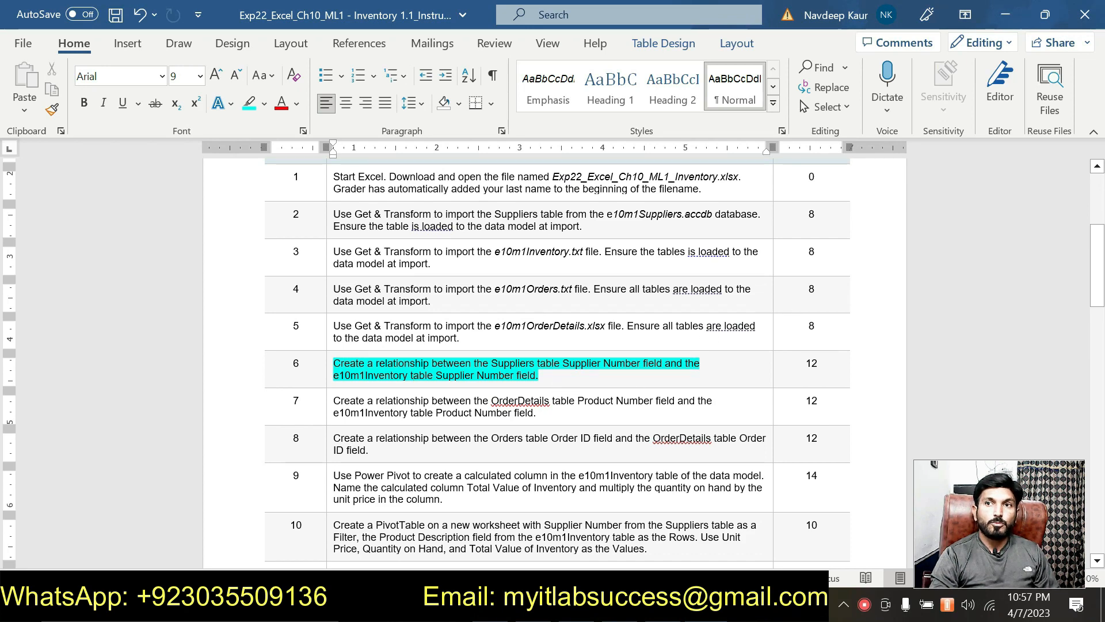
scroll(560, 392, "down", 3)
scroll(557, 357, "down", 4)
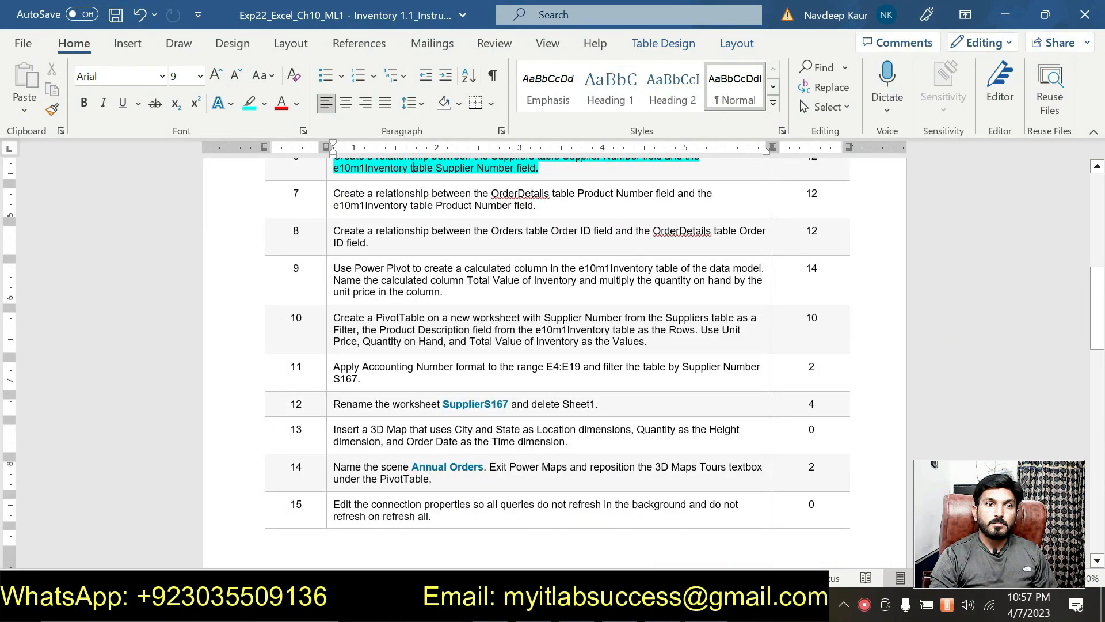
scroll(557, 357, "up", 6)
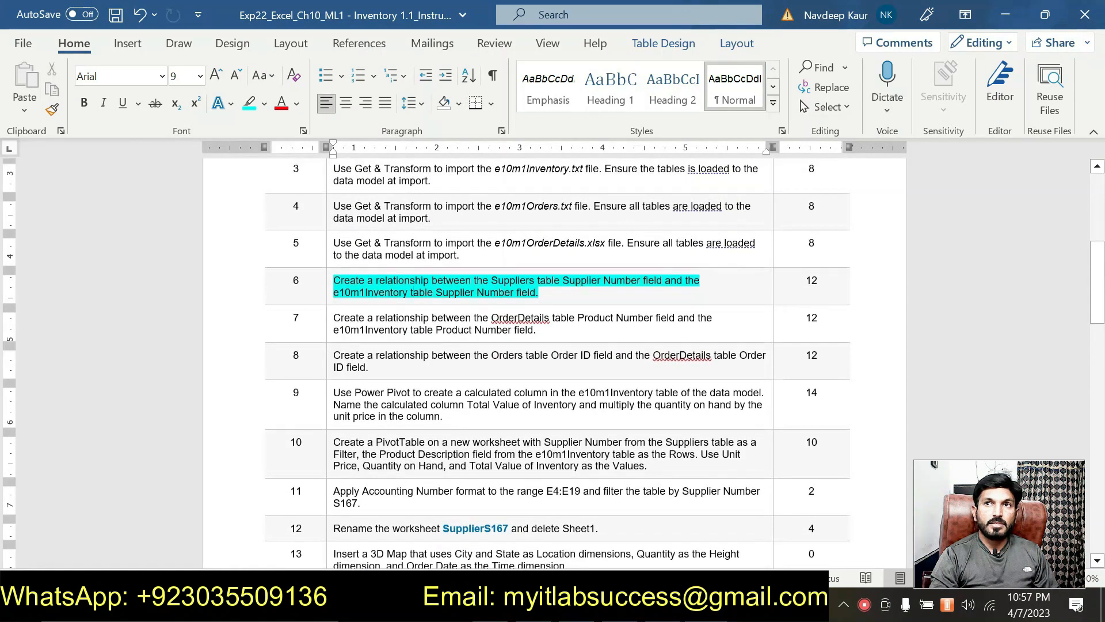
left_click_drag(540, 334, 333, 324)
left_click(417, 286)
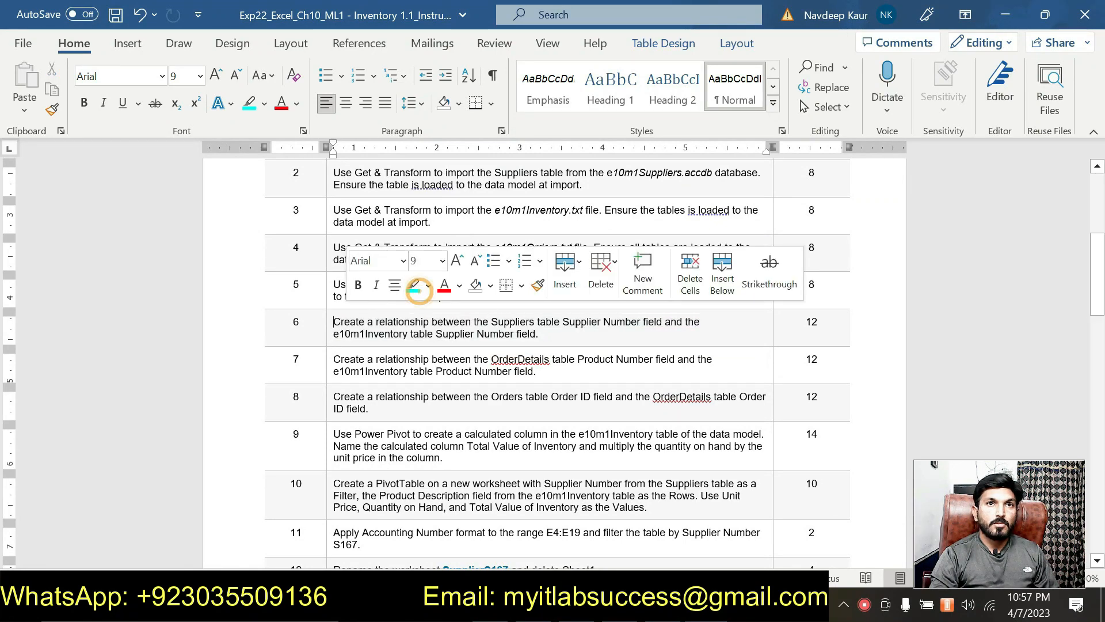
left_click(567, 337)
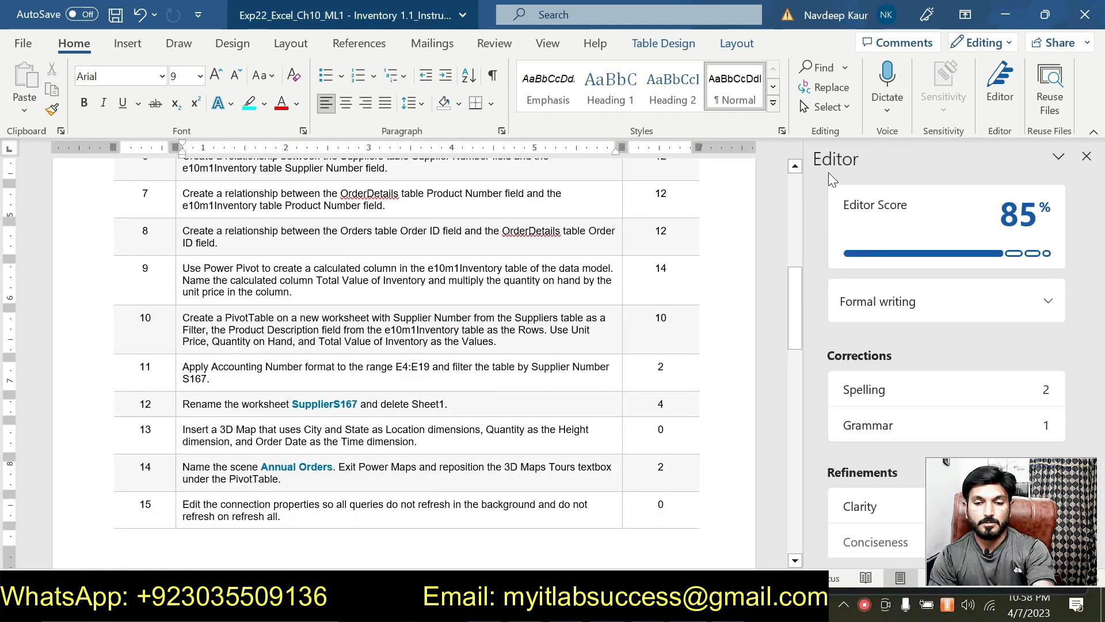
left_click(1087, 156)
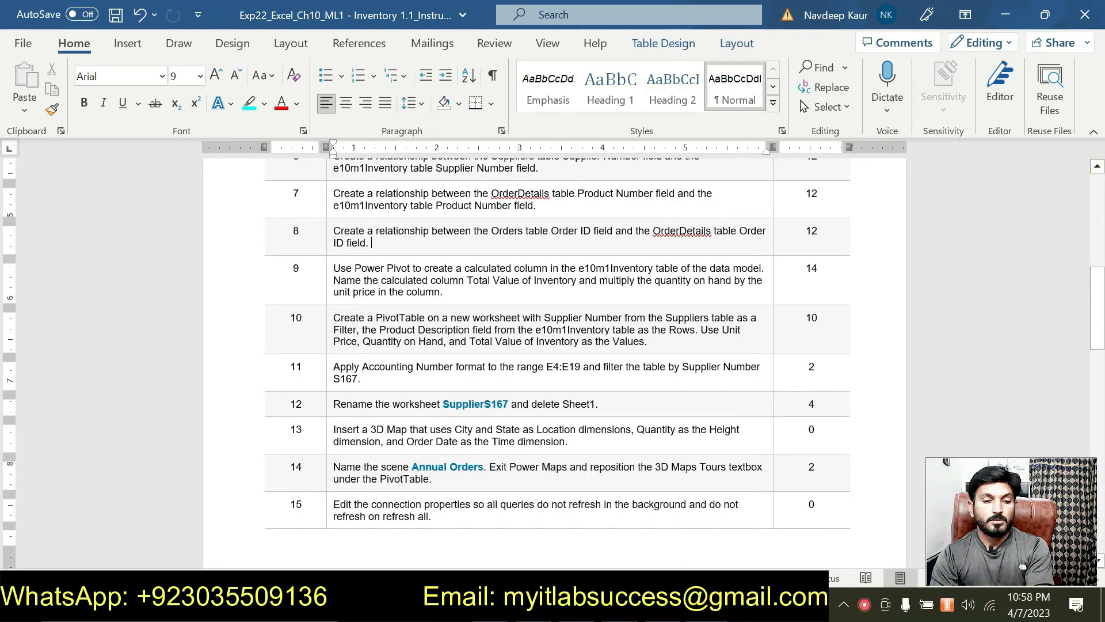
- Highlight the whole step 7 Product Number relationship instruction in cyan
scroll(555, 357, "up", 1)
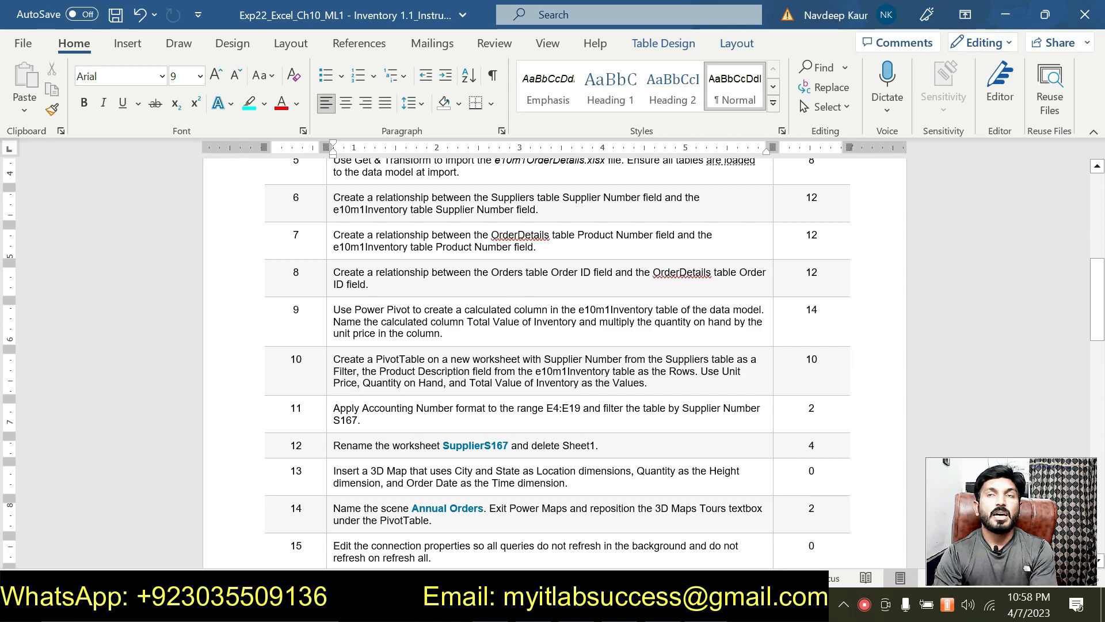
scroll(541, 299, "up", 1)
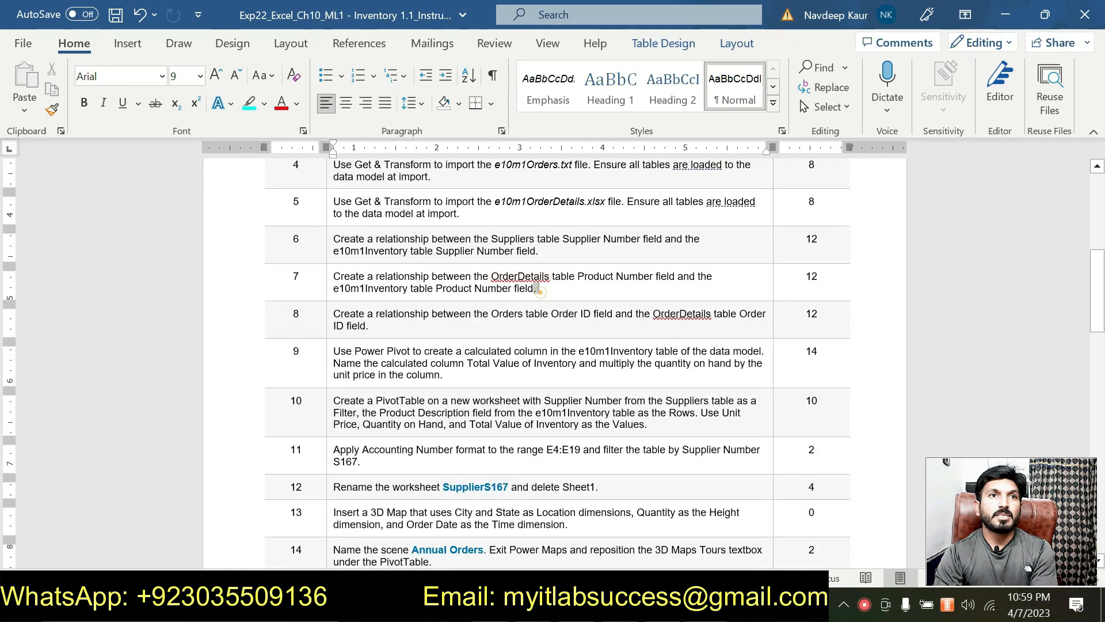
left_click(416, 330)
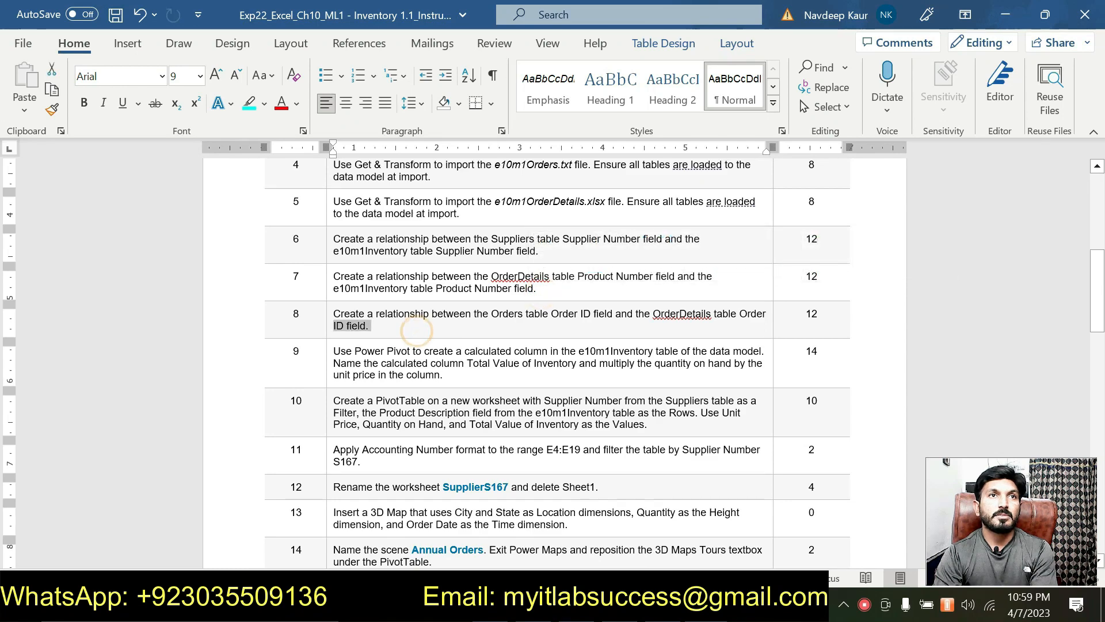
double_click(417, 331)
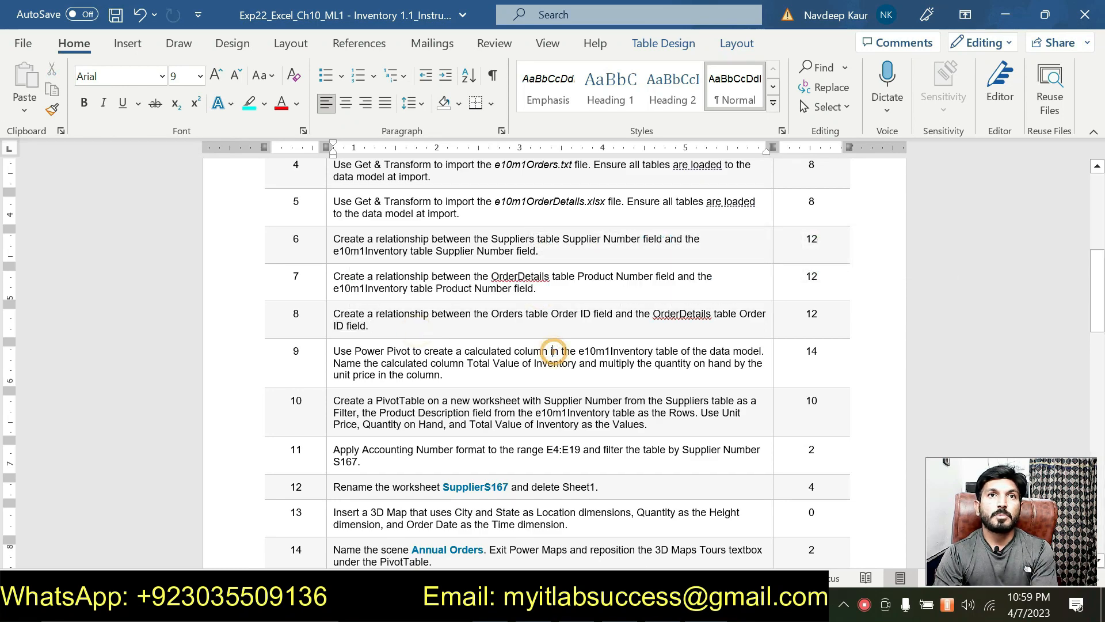
triple_click(537, 288)
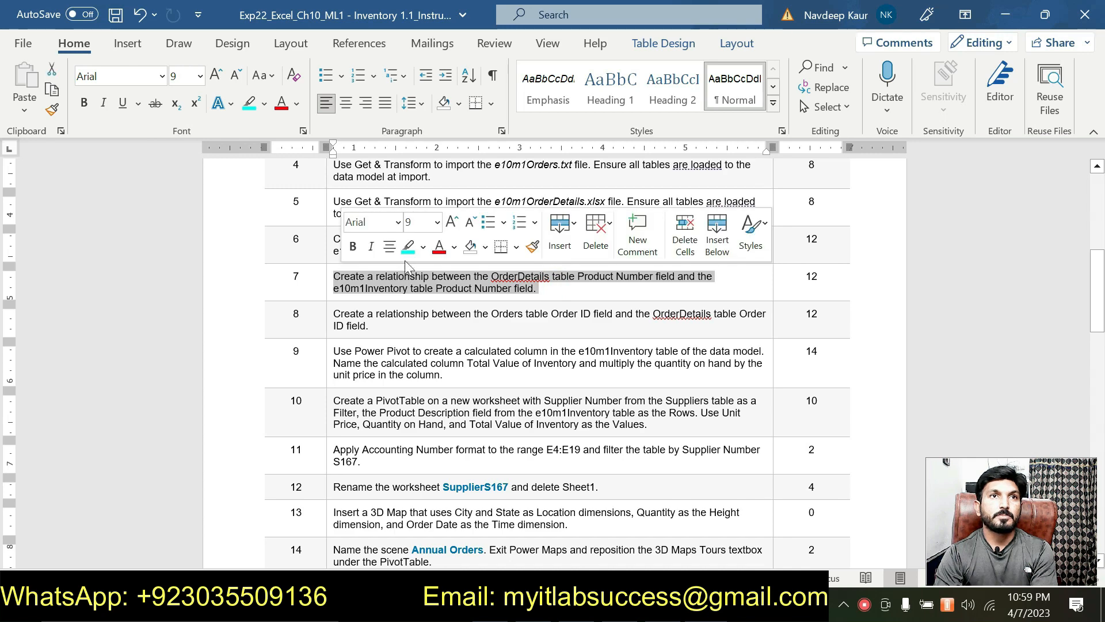
left_click(412, 246)
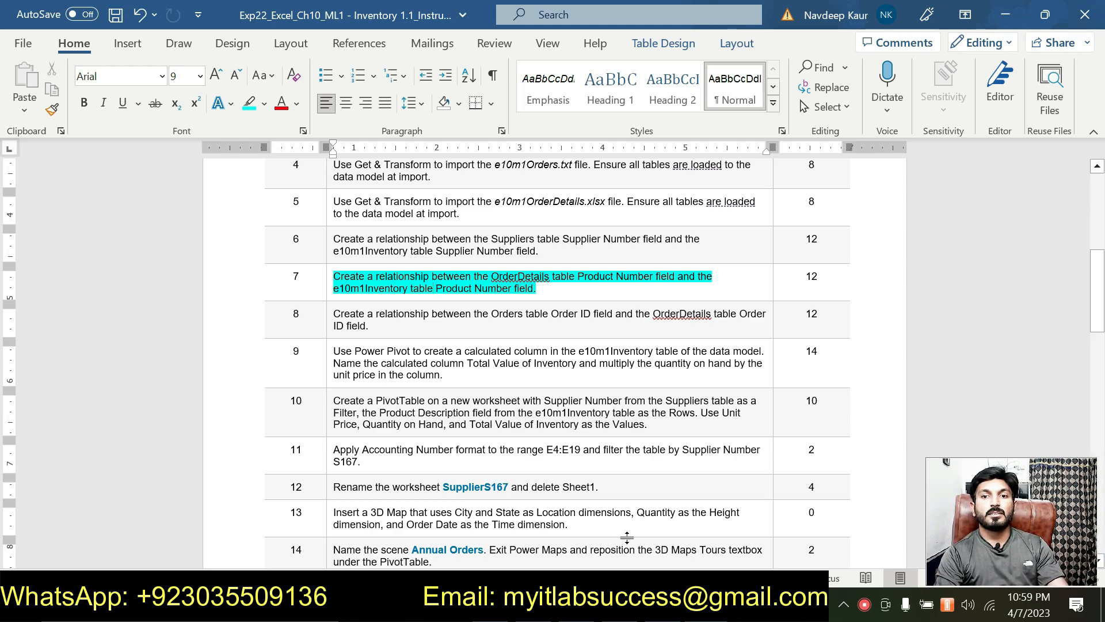
key("alt+Tab")
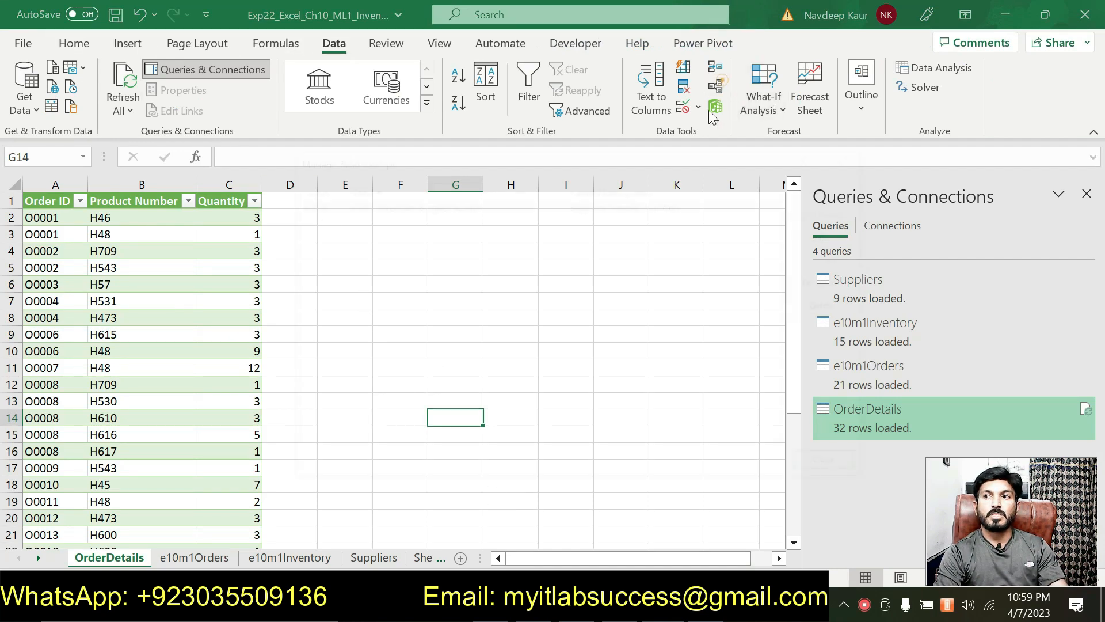
- Start a new relationship with table OrderDetails and column Product Number
left_click(716, 86)
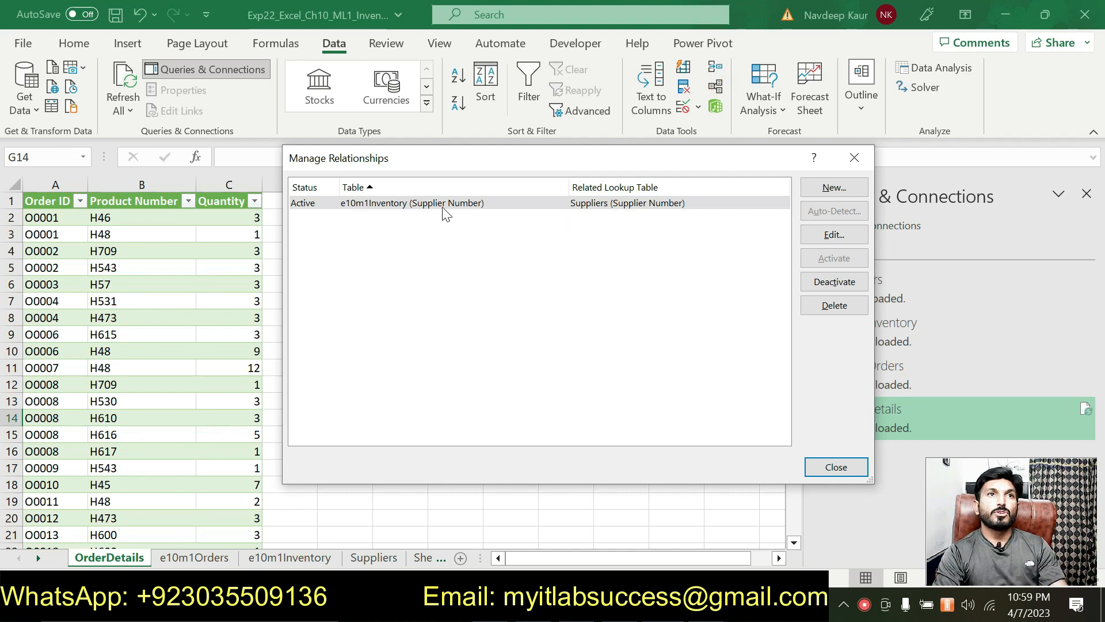
left_click(829, 190)
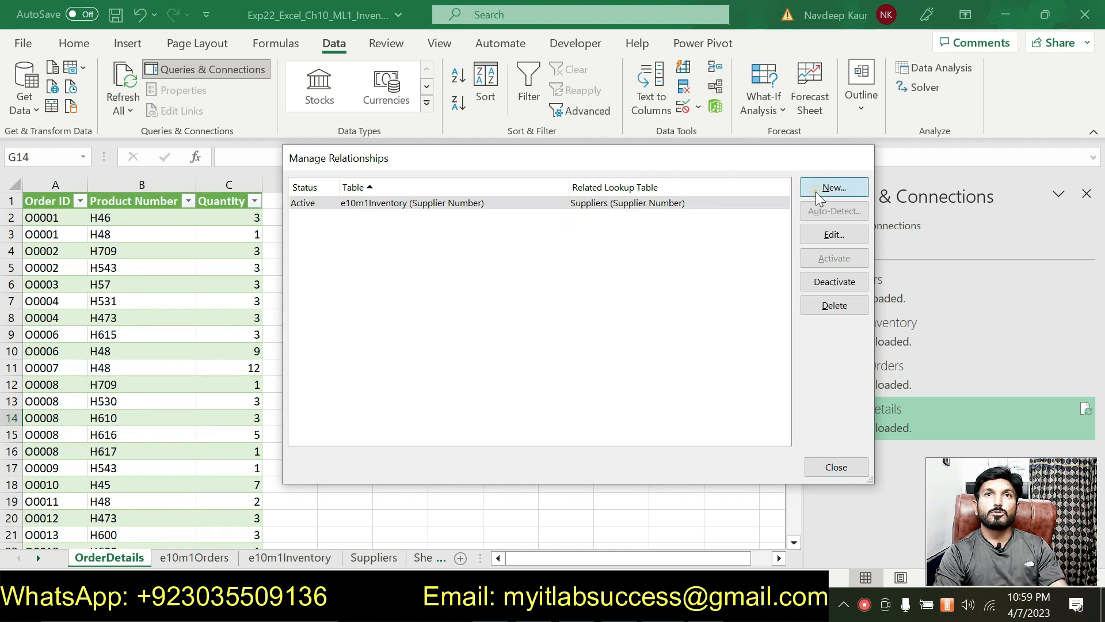
left_click_drag(556, 249, 494, 204)
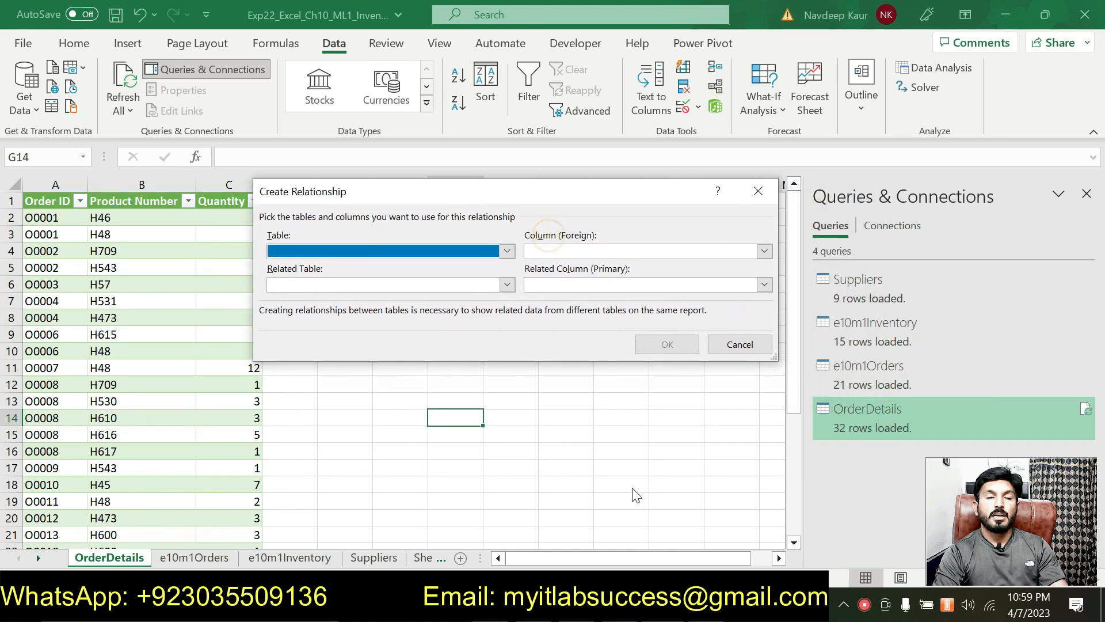
key("alt+Tab")
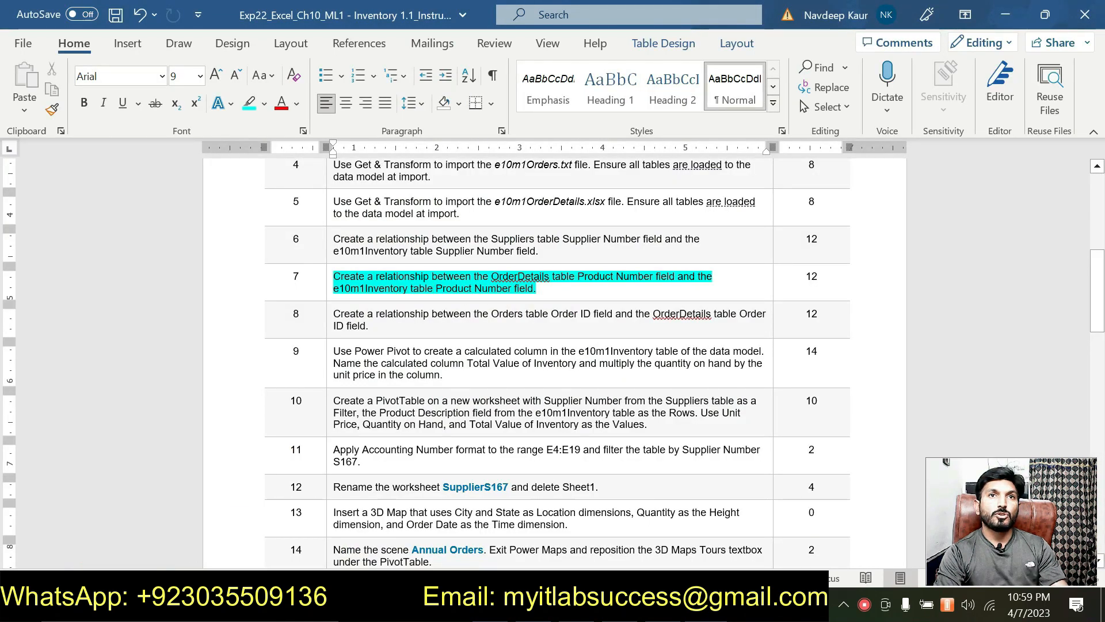
left_click(499, 276)
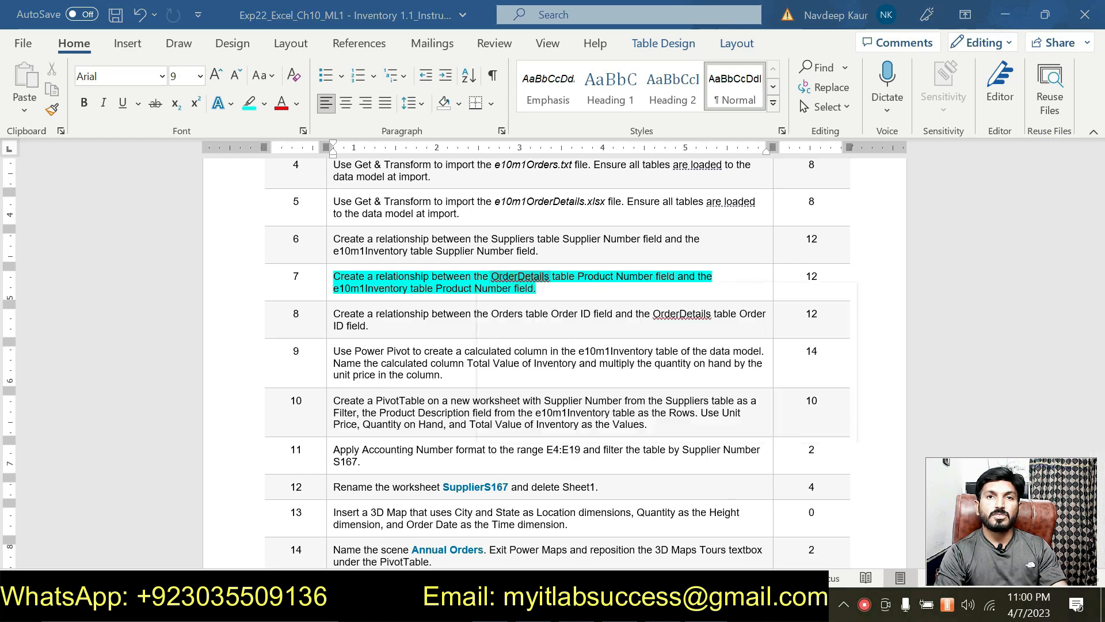
key("alt+Tab")
left_click(509, 251)
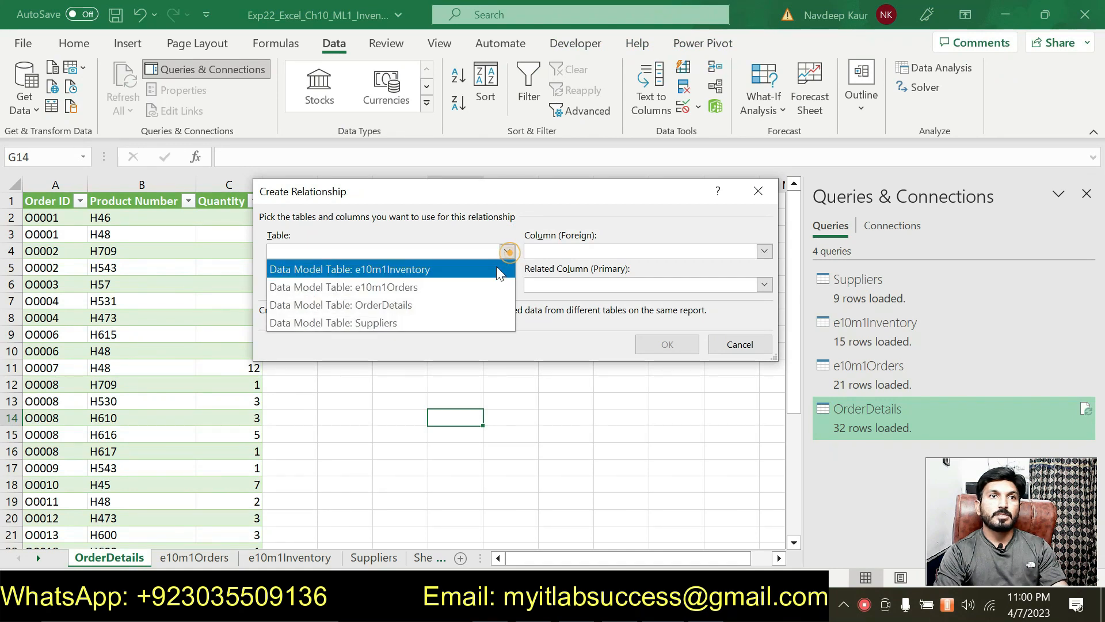
left_click(465, 305)
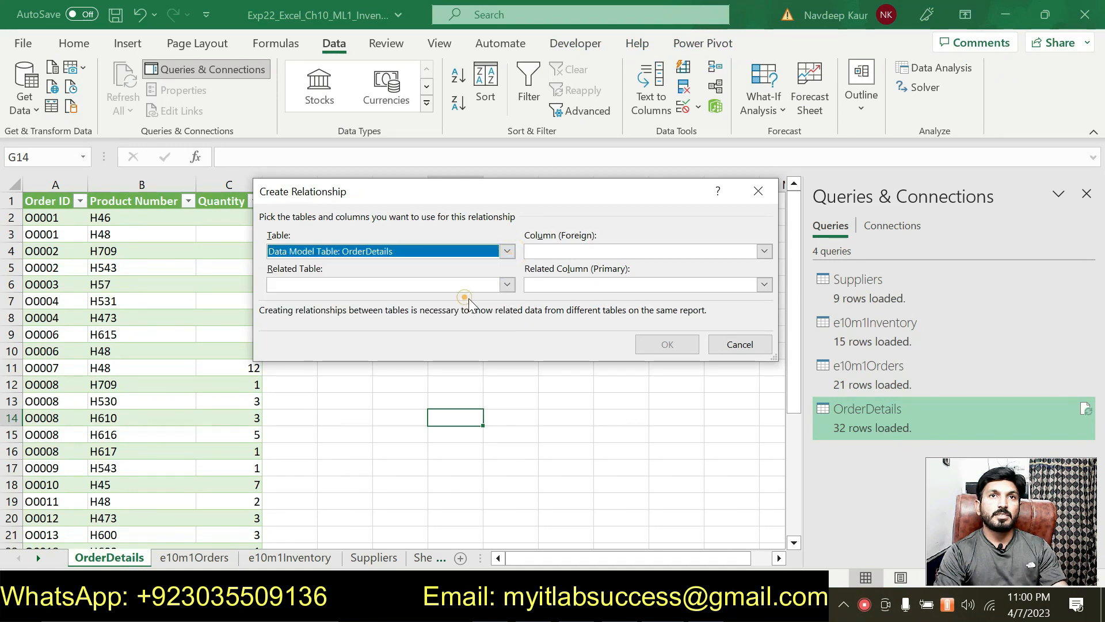
left_click(771, 248)
left_click(637, 285)
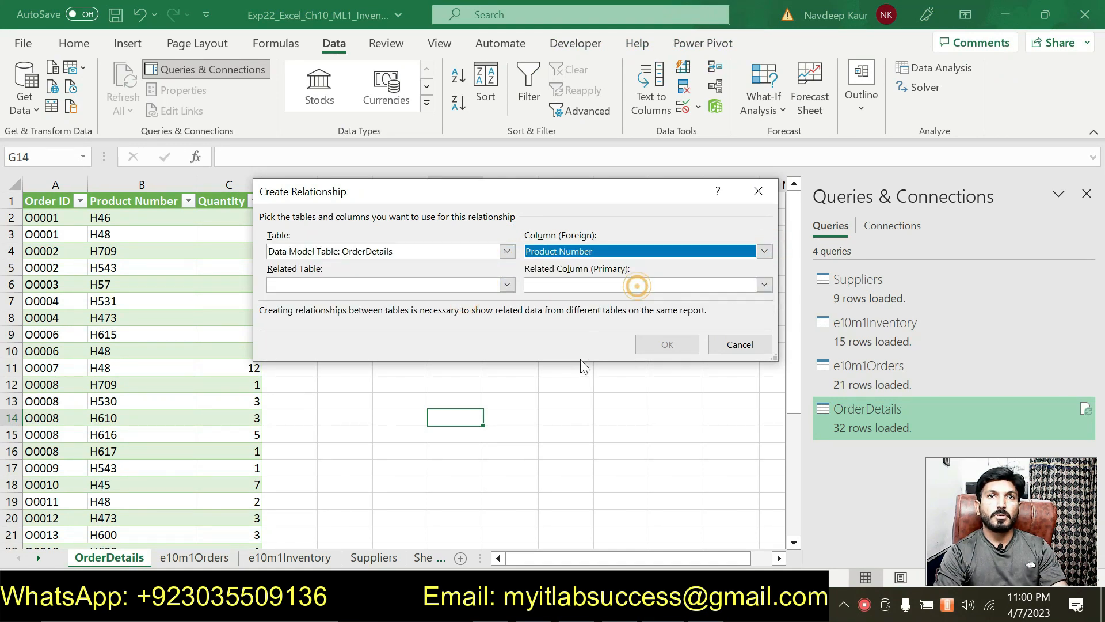
- Relate it to e10m1Inventory's Product Number, confirm, and close the relationships window
key("alt+Tab")
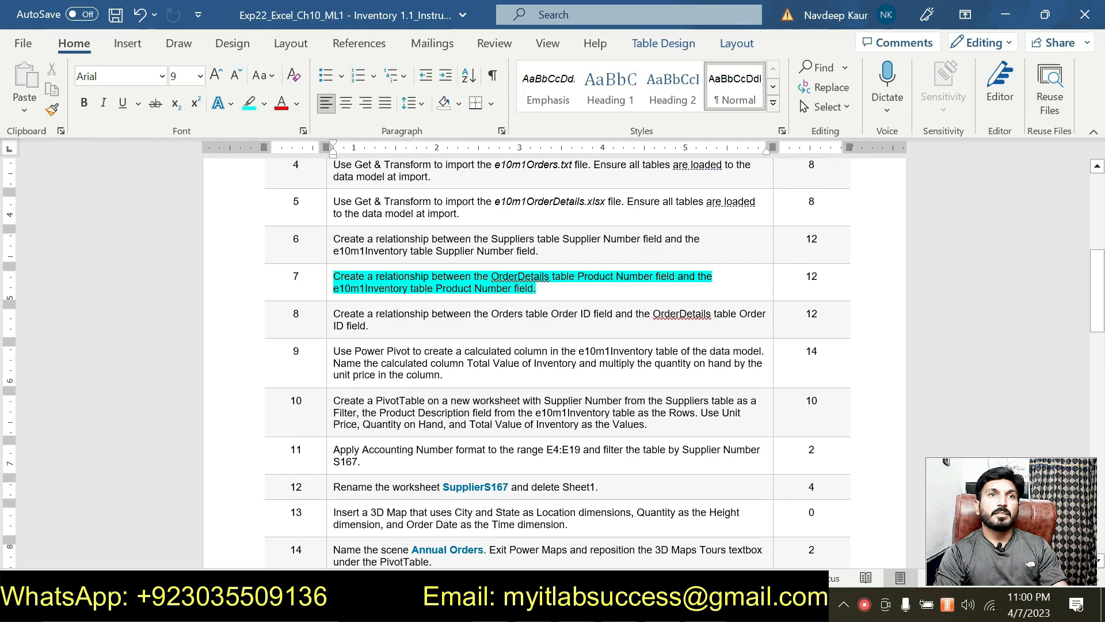
left_click(397, 290)
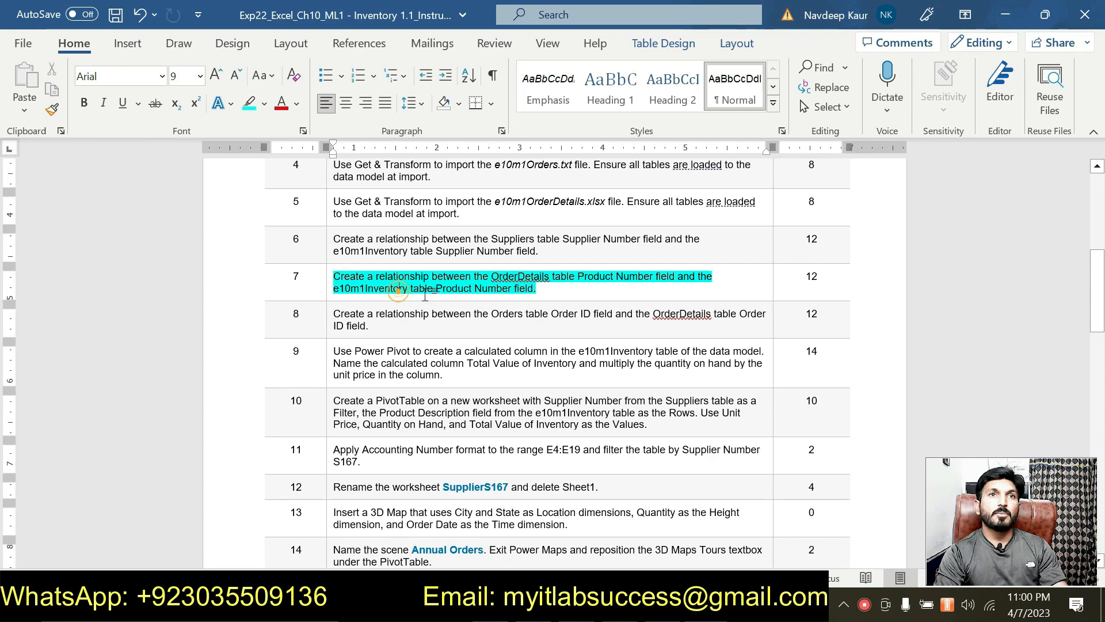
key("alt+Tab")
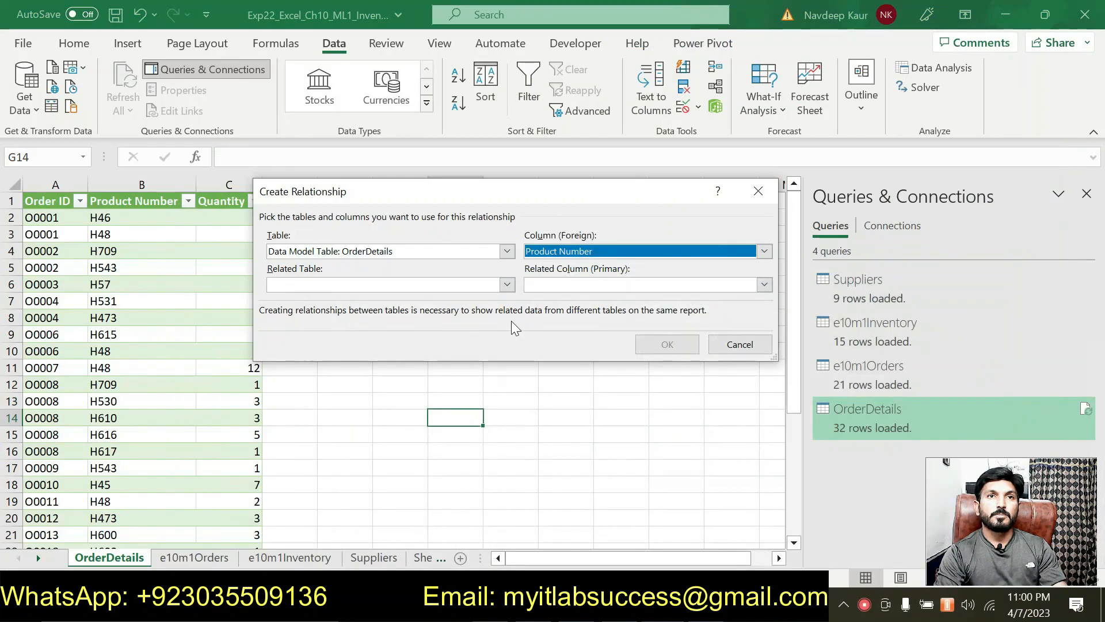
left_click(507, 284)
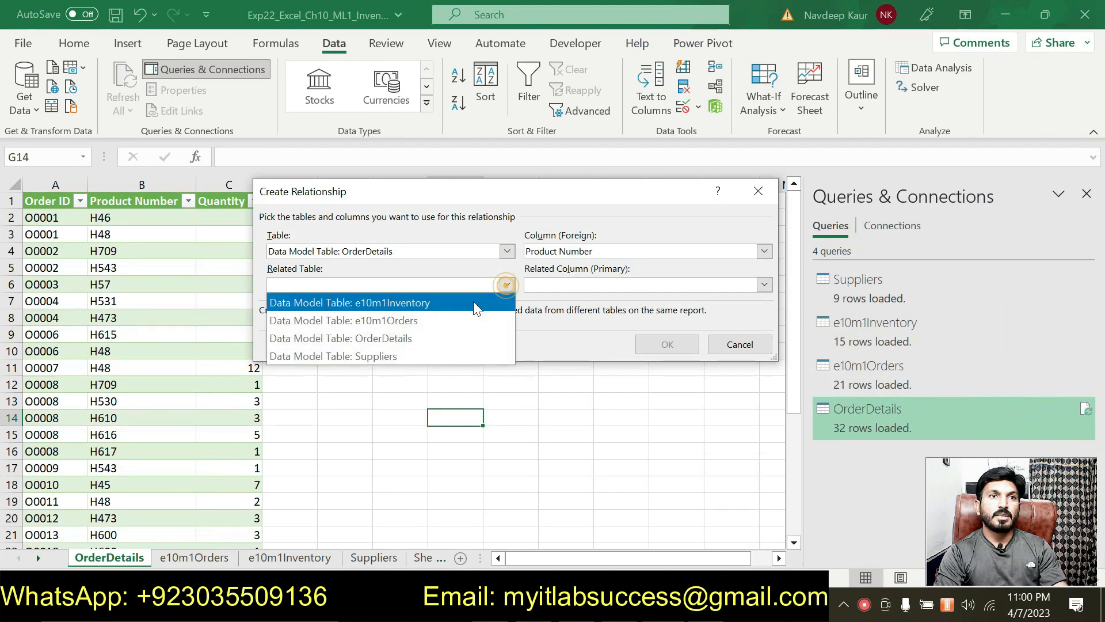
left_click(431, 302)
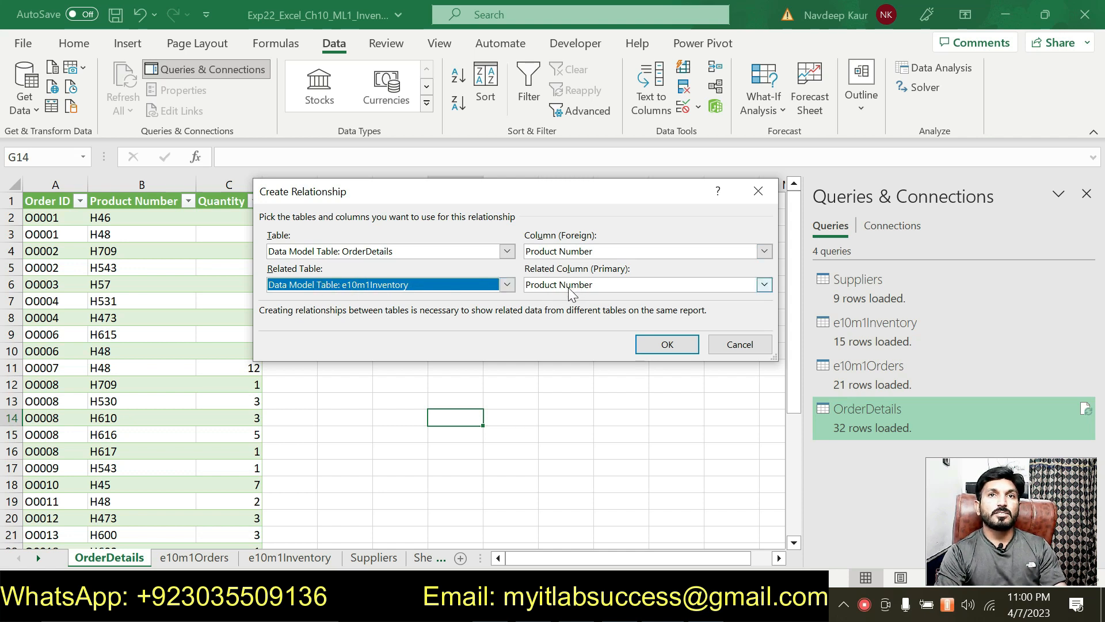
left_click(658, 347)
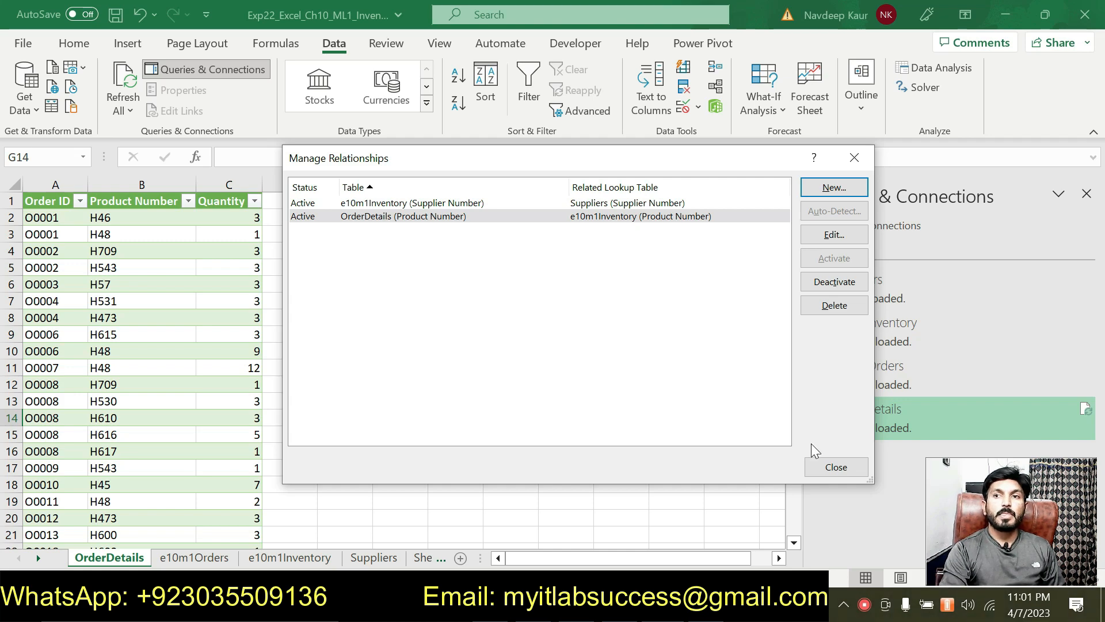
left_click(820, 473)
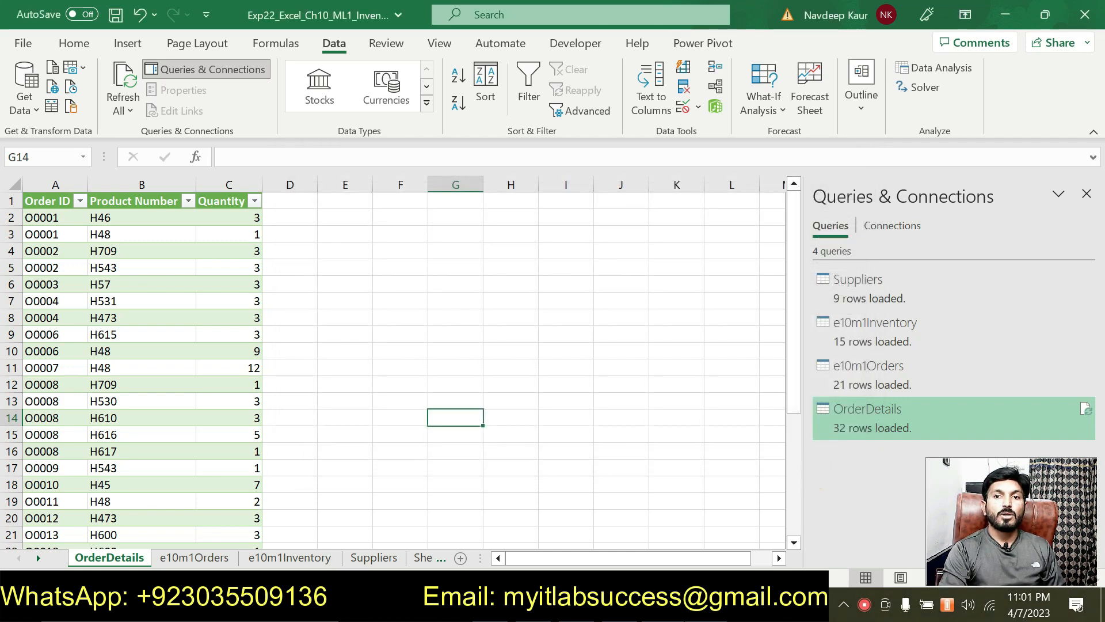
- Remove the cyan highlight from step 7's instruction text
key("alt+Tab")
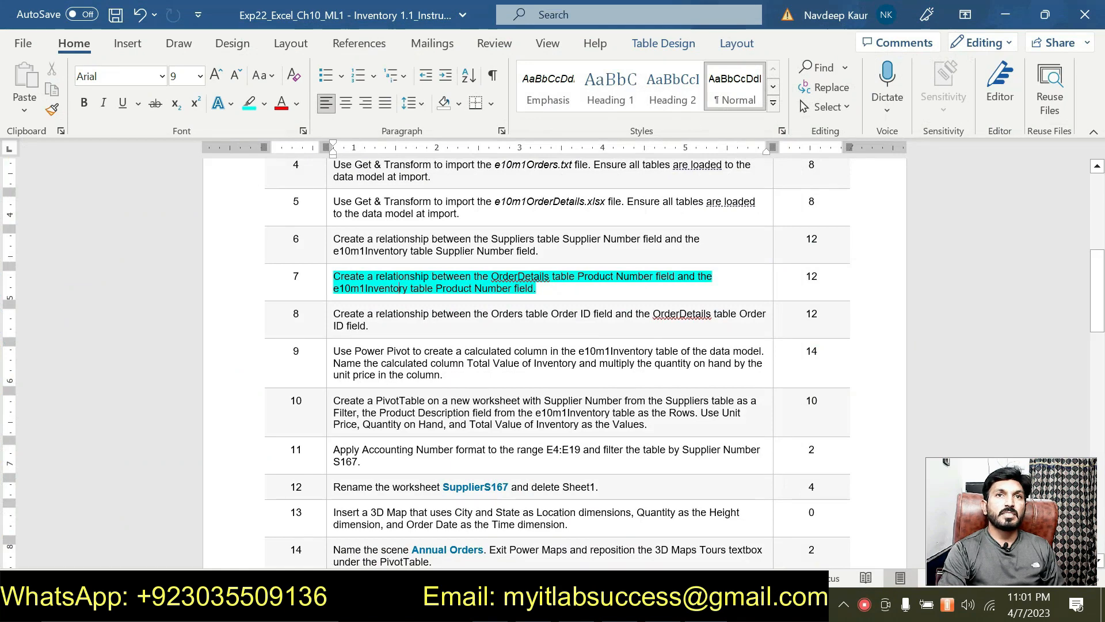
left_click(540, 288)
left_click_drag(540, 288, 333, 277)
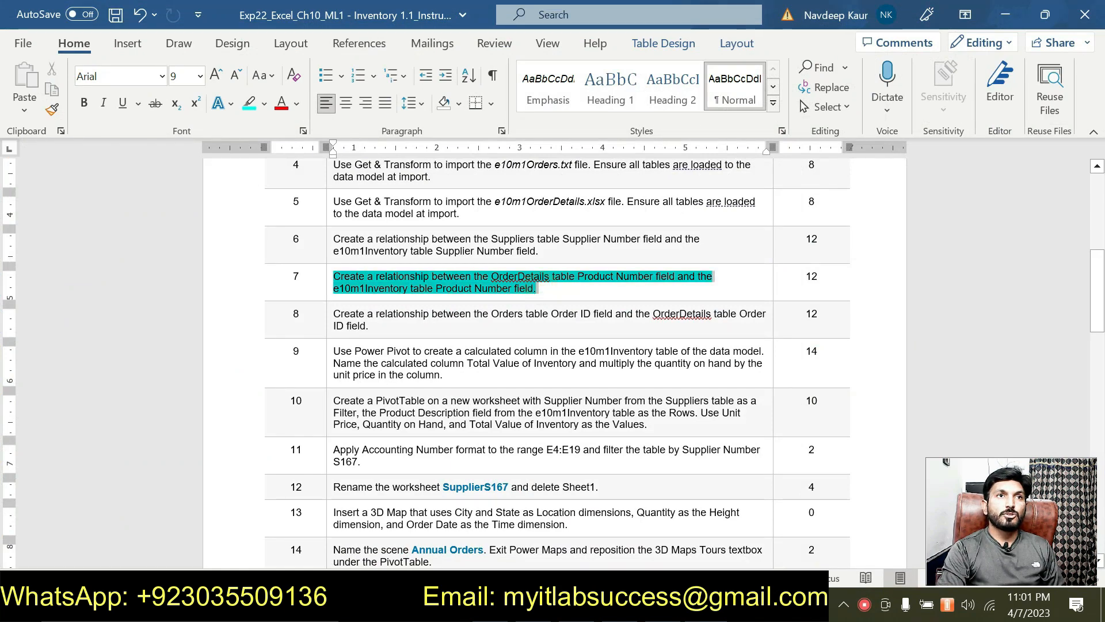
left_click(407, 244)
scroll(830, 207, "up", 3)
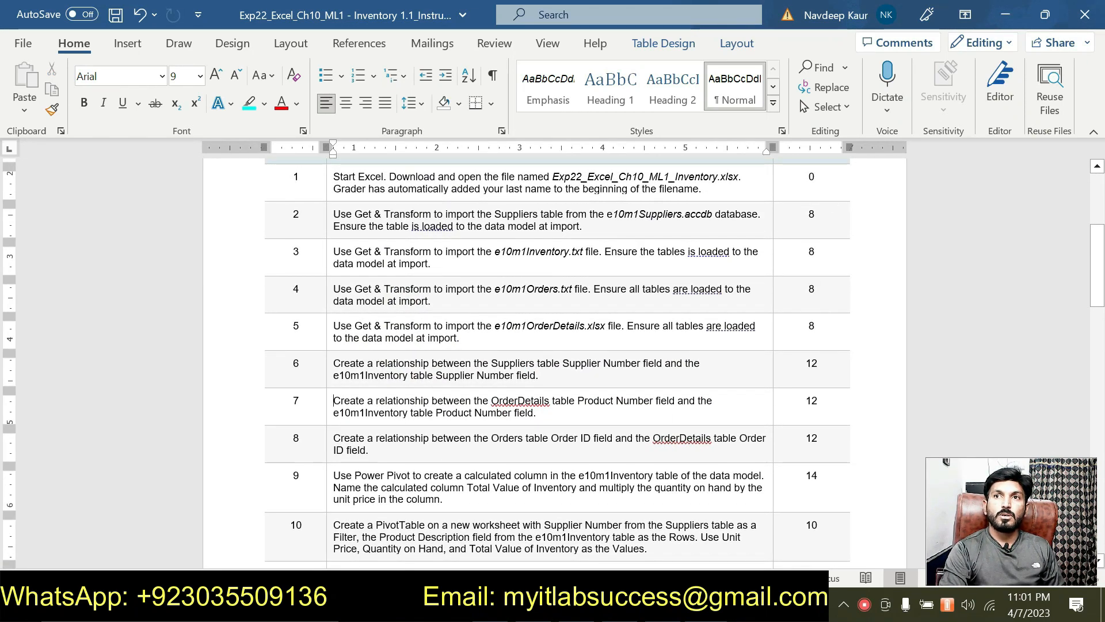
- Append =56 to step 7's points value 12 and highlight 12=56 in cyan
left_click(812, 363)
double_click(811, 364)
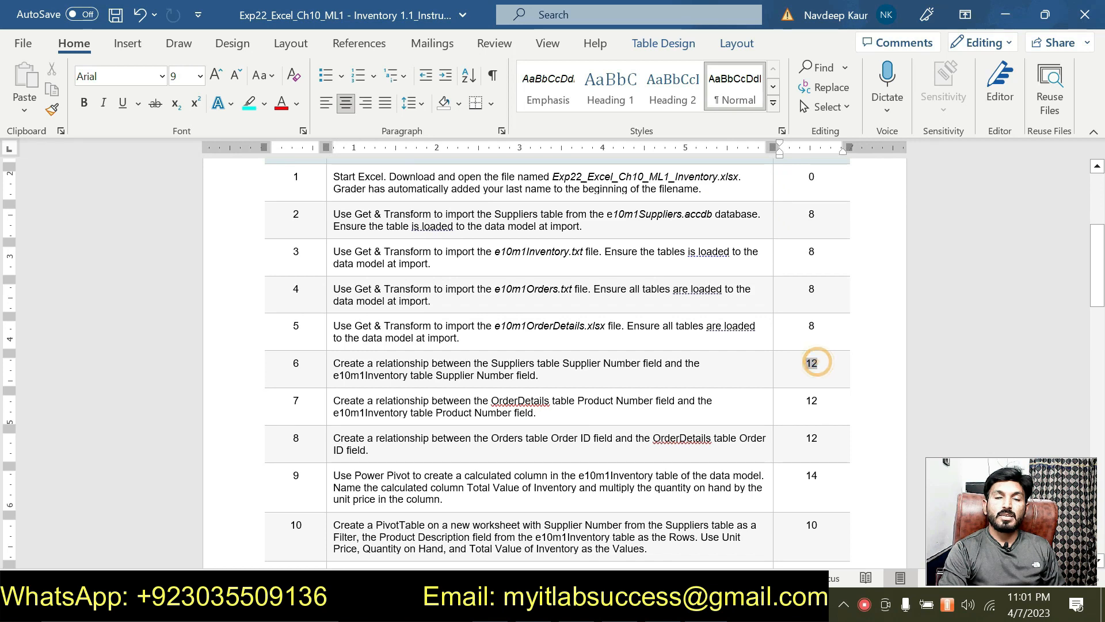
scroll(757, 395, "down", 1)
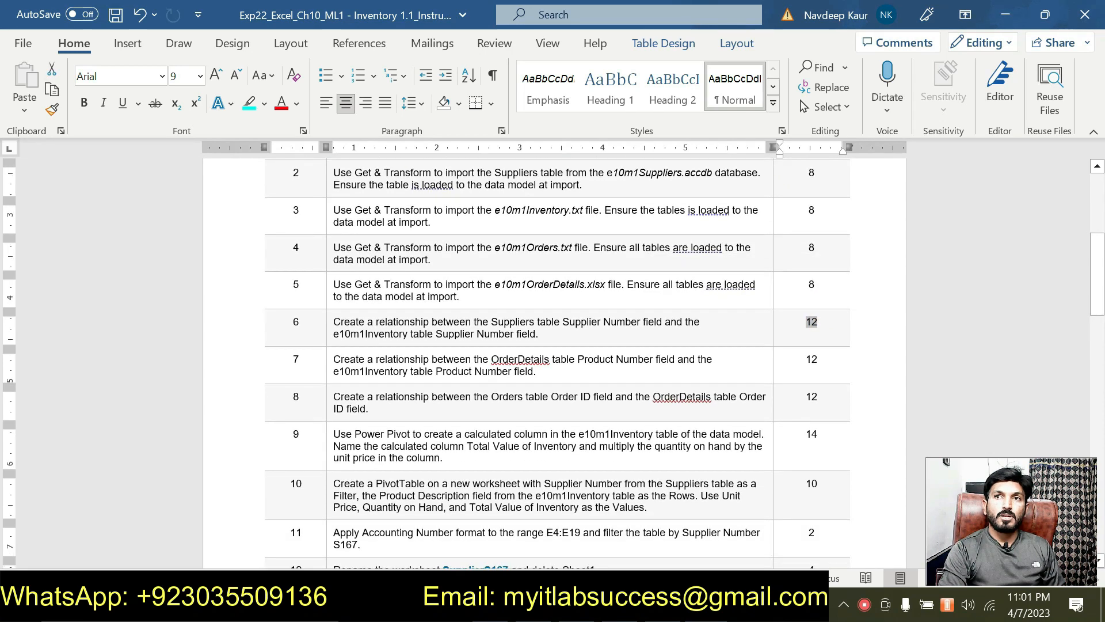
double_click(820, 359)
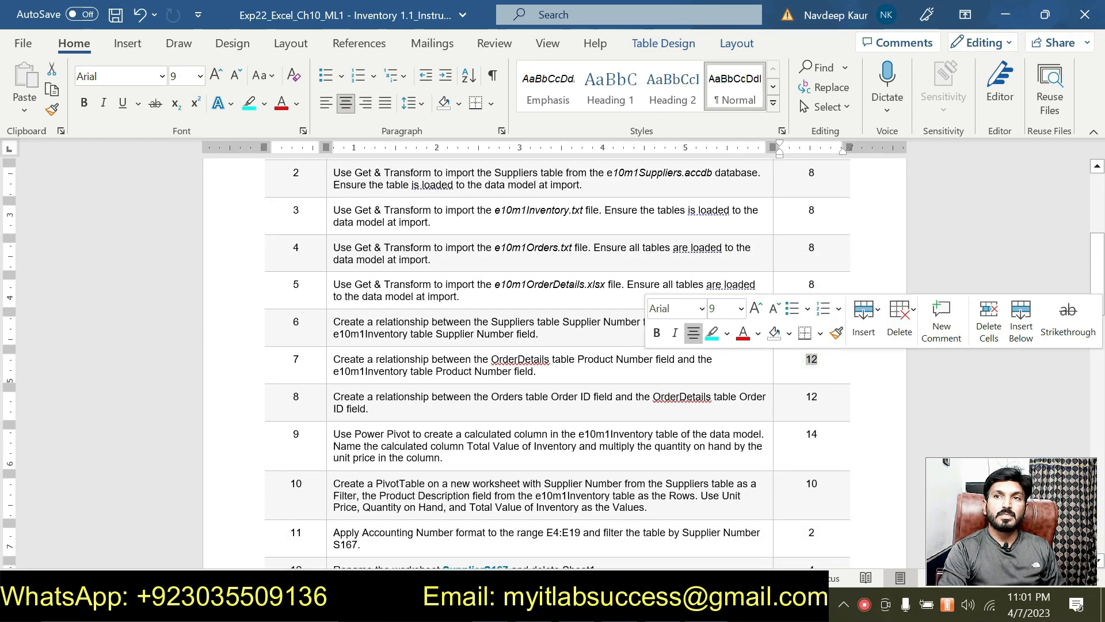
left_click(828, 360)
type("=56")
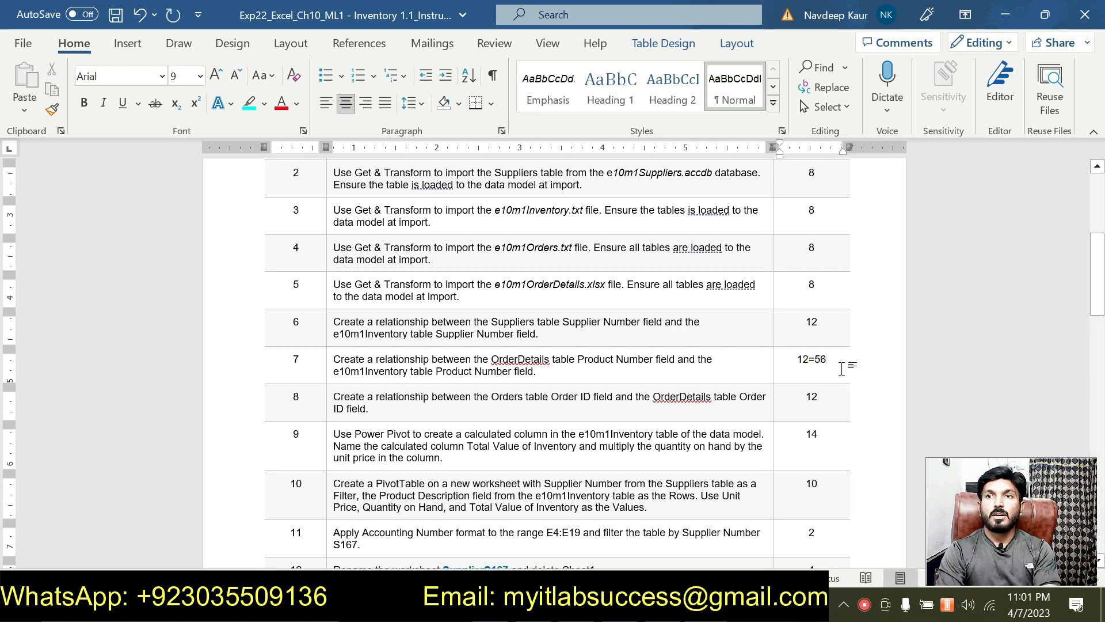
left_click_drag(835, 355, 798, 358)
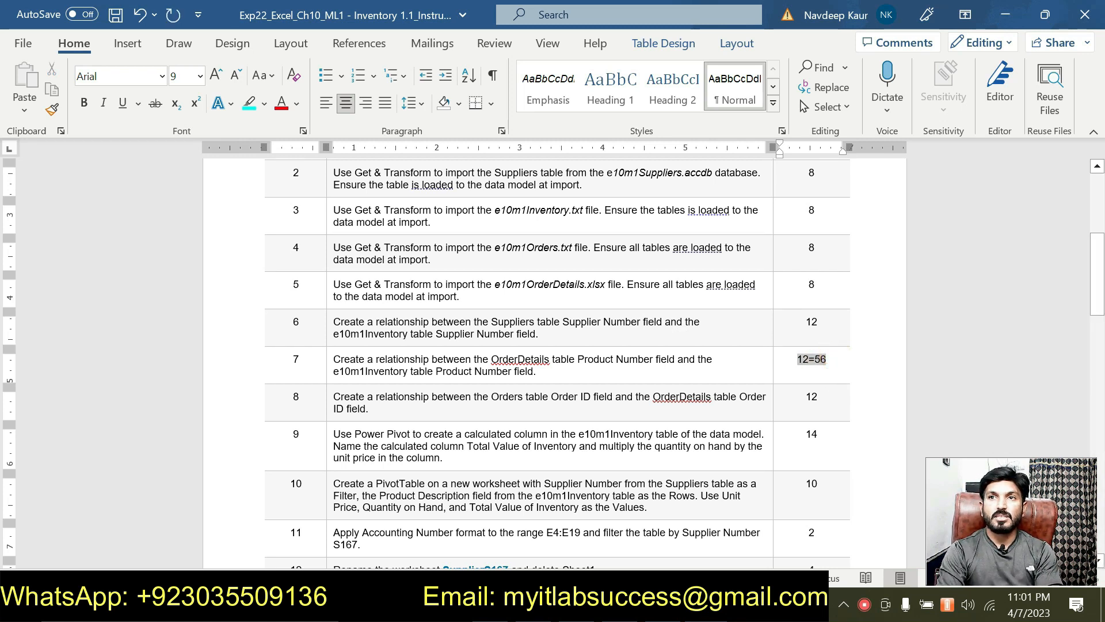
left_click(712, 327)
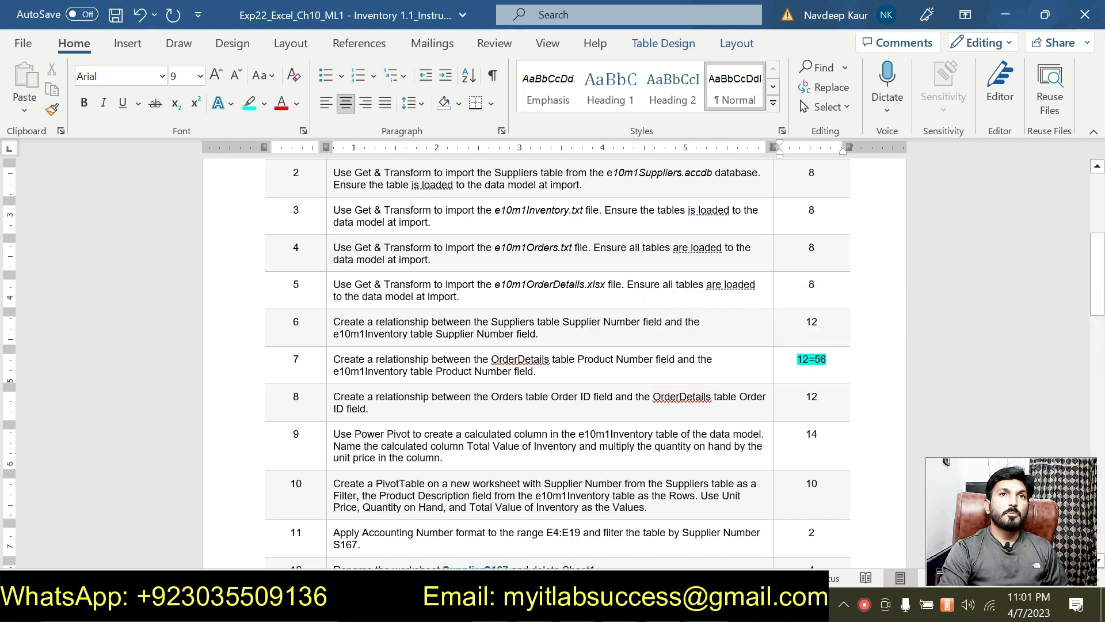
scroll(557, 362, "up", 2)
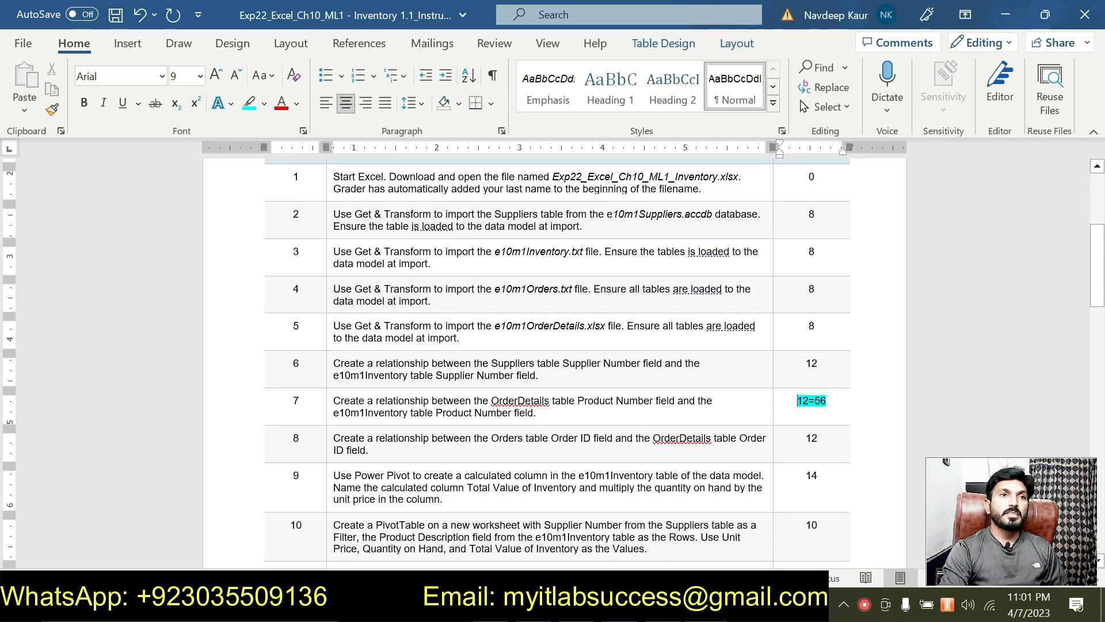
scroll(557, 363, "down", 3)
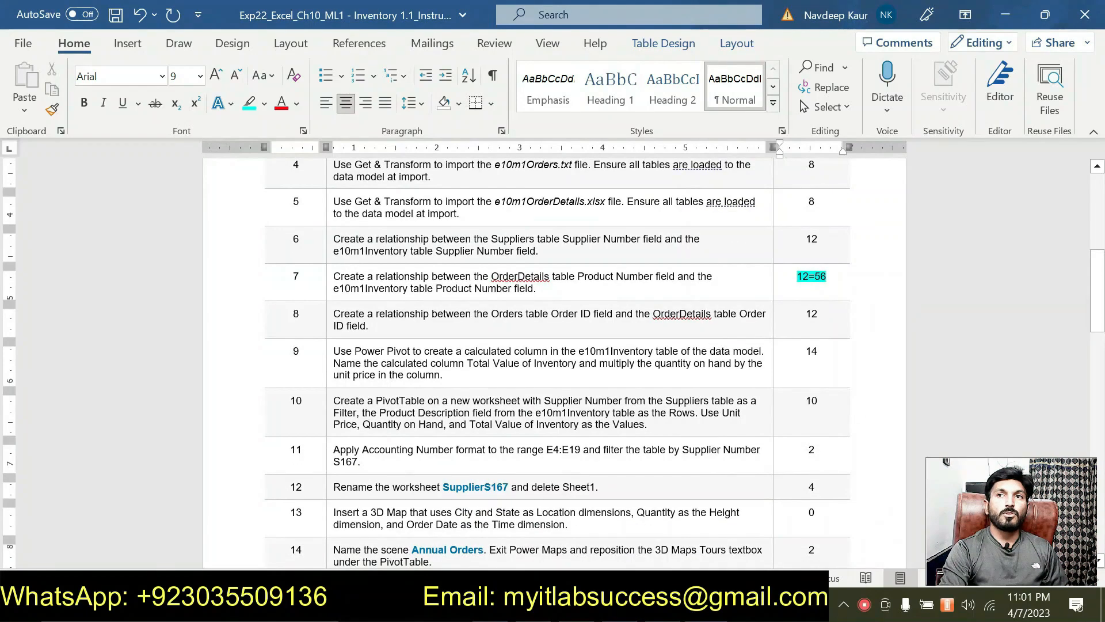
scroll(532, 419, "down", 3)
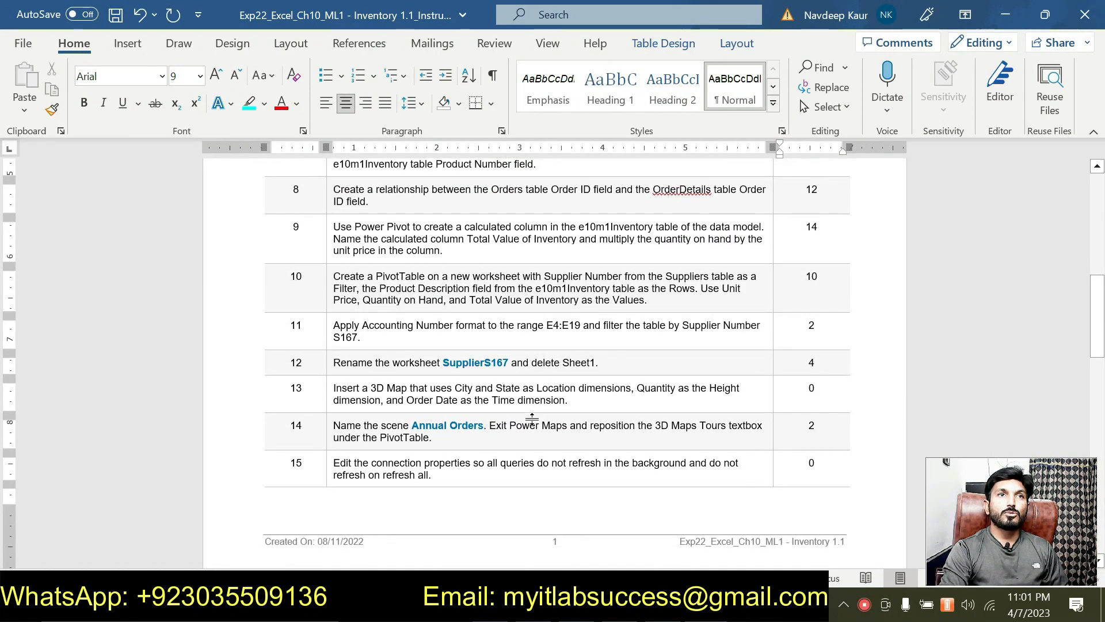
scroll(532, 419, "up", 2)
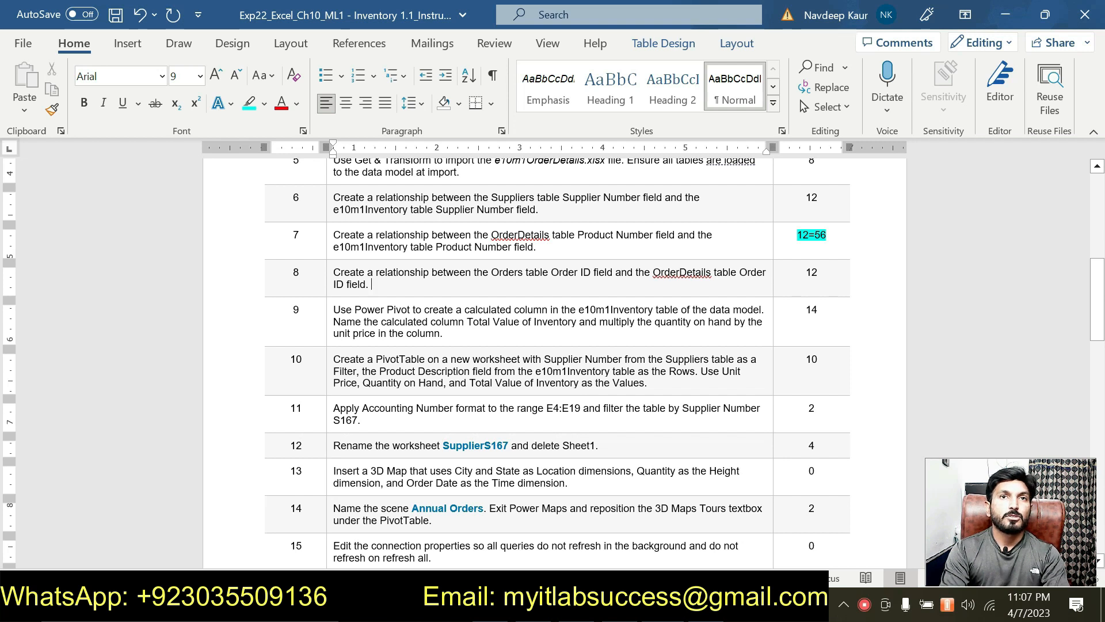
- Highlight 'Total Value of Inventory' and 'calculated column' in step 9 in cyan
left_click_drag(544, 310, 334, 311)
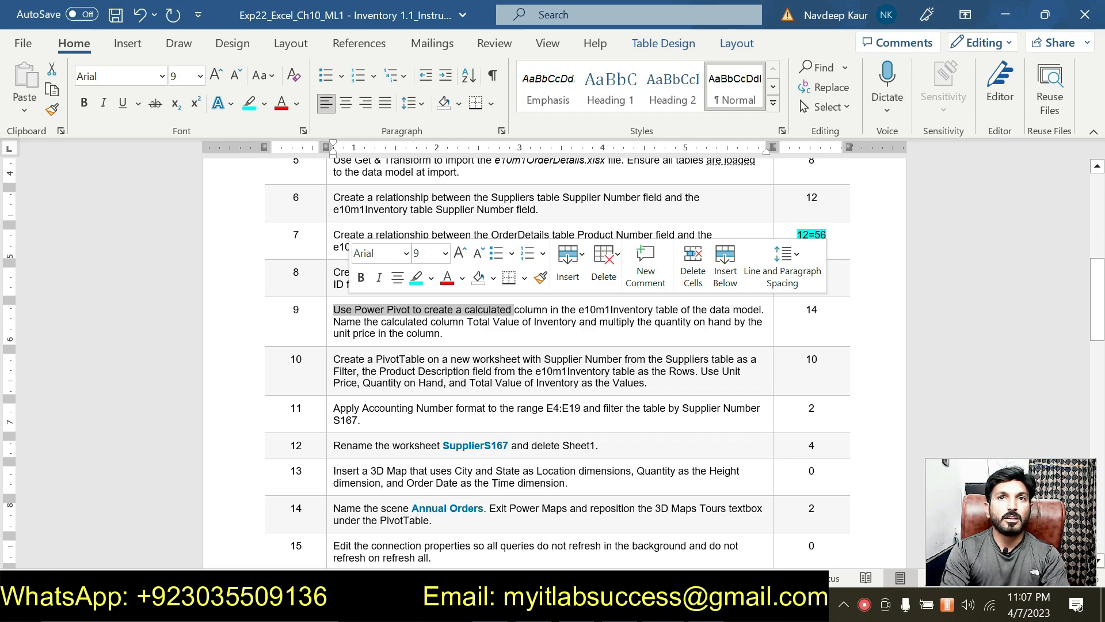
left_click(612, 321)
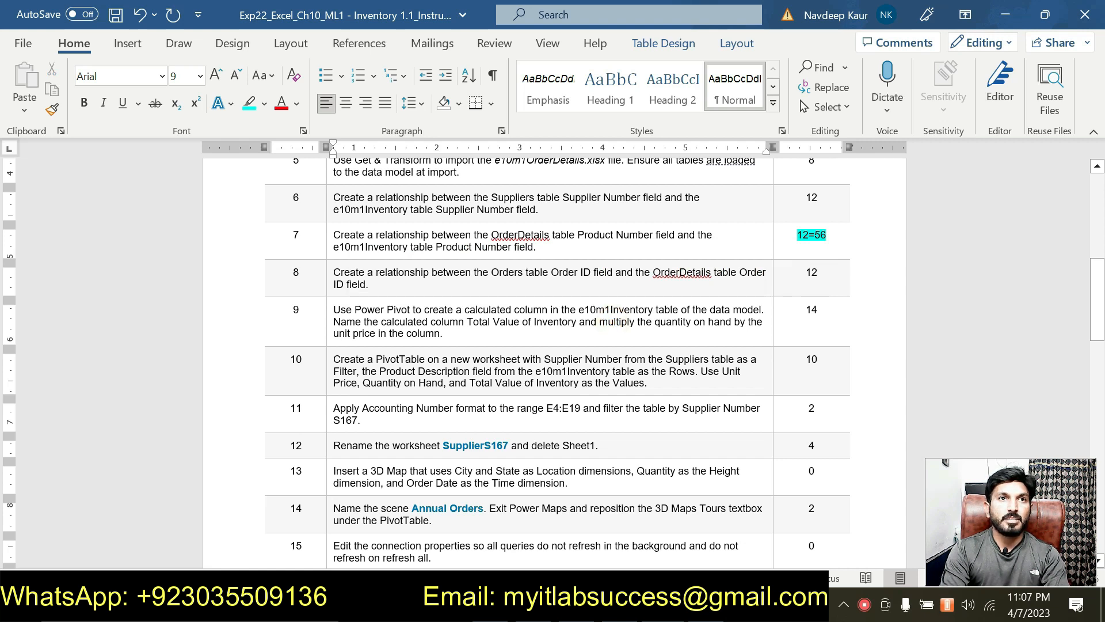
left_click_drag(468, 322, 575, 322)
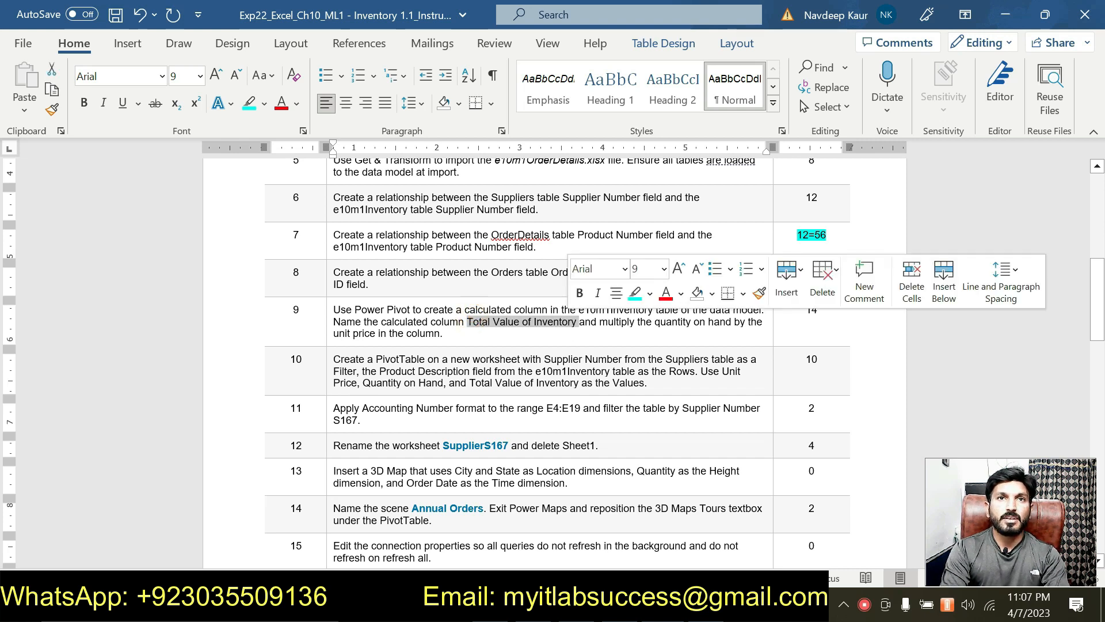
left_click(631, 292)
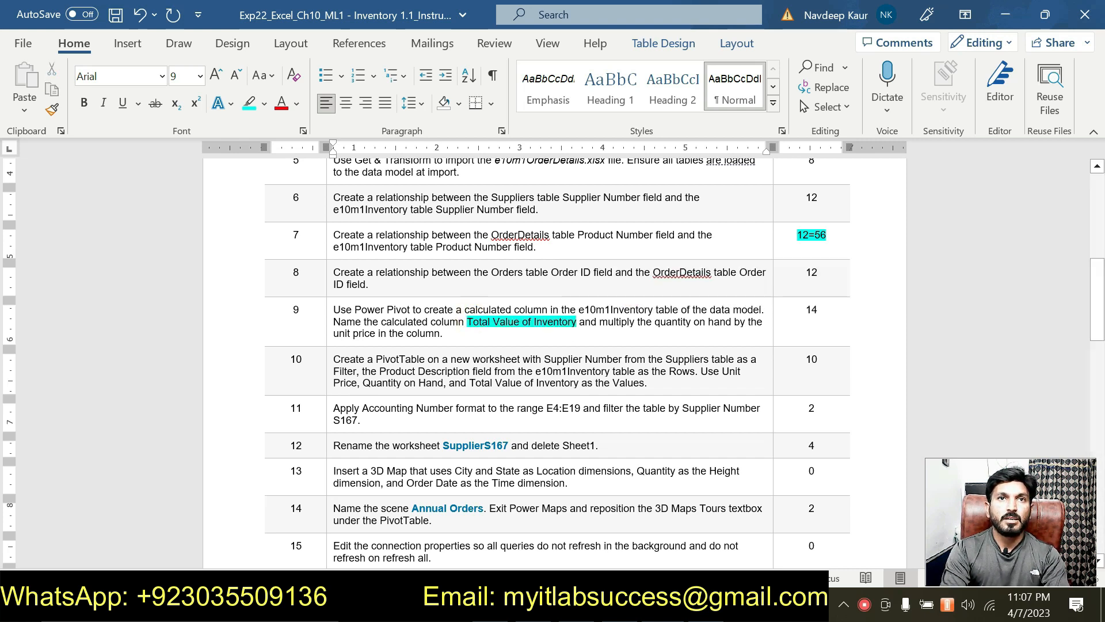
left_click_drag(465, 310, 549, 309)
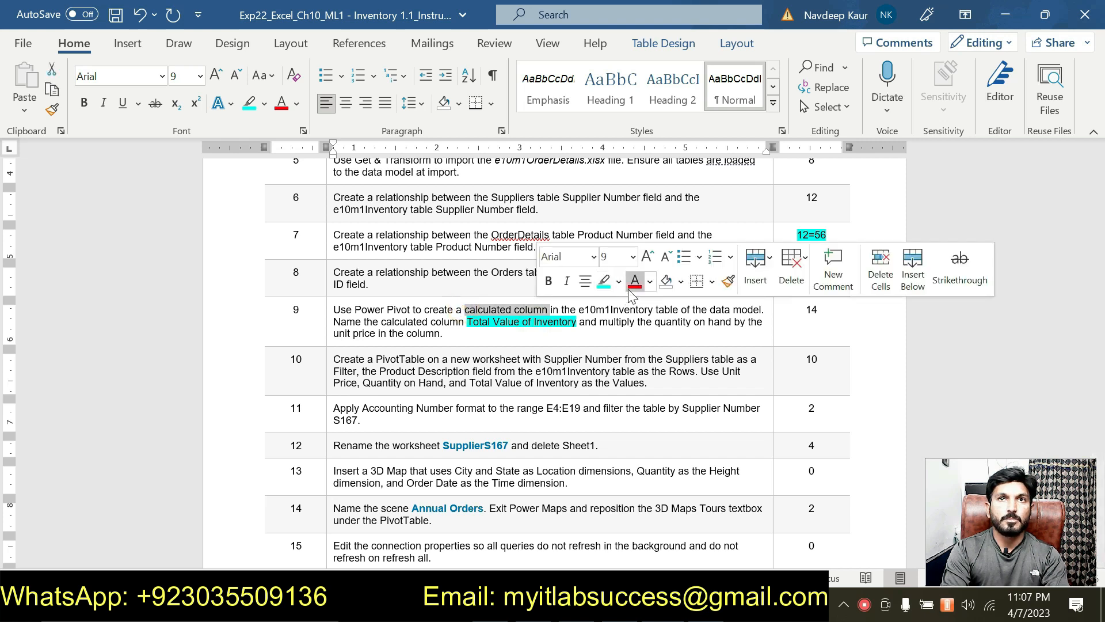
left_click(604, 281)
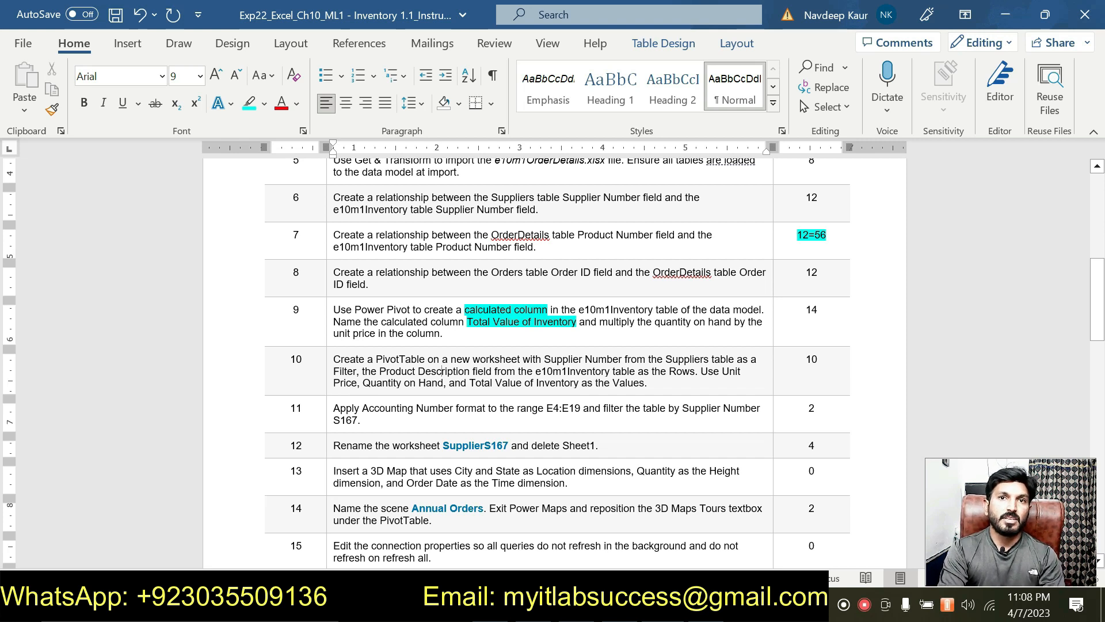
left_click_drag(580, 383, 469, 383)
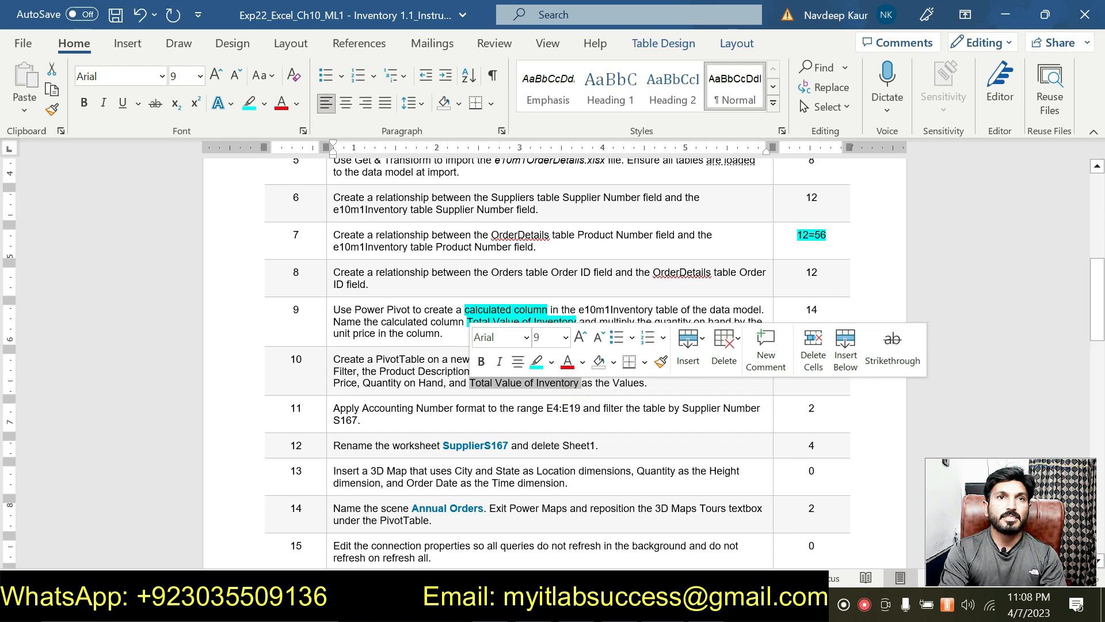
left_click(478, 303)
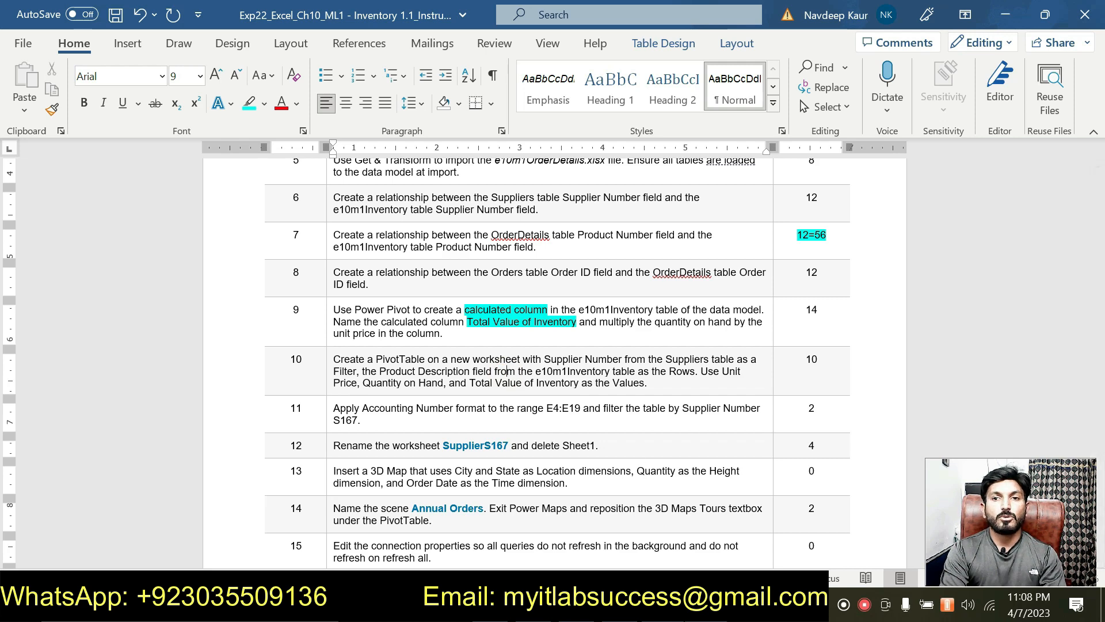
key("alt+Tab")
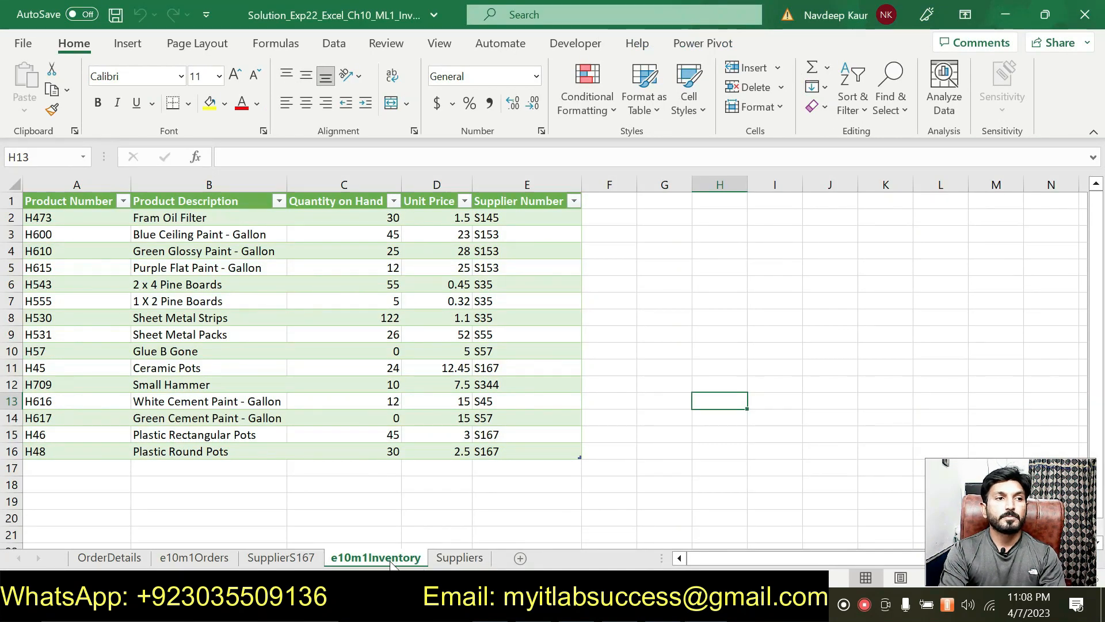
- Look over the Suppliers, e10m1Inventory, e10m1Orders and OrderDetails sheets and their values
left_click(458, 555)
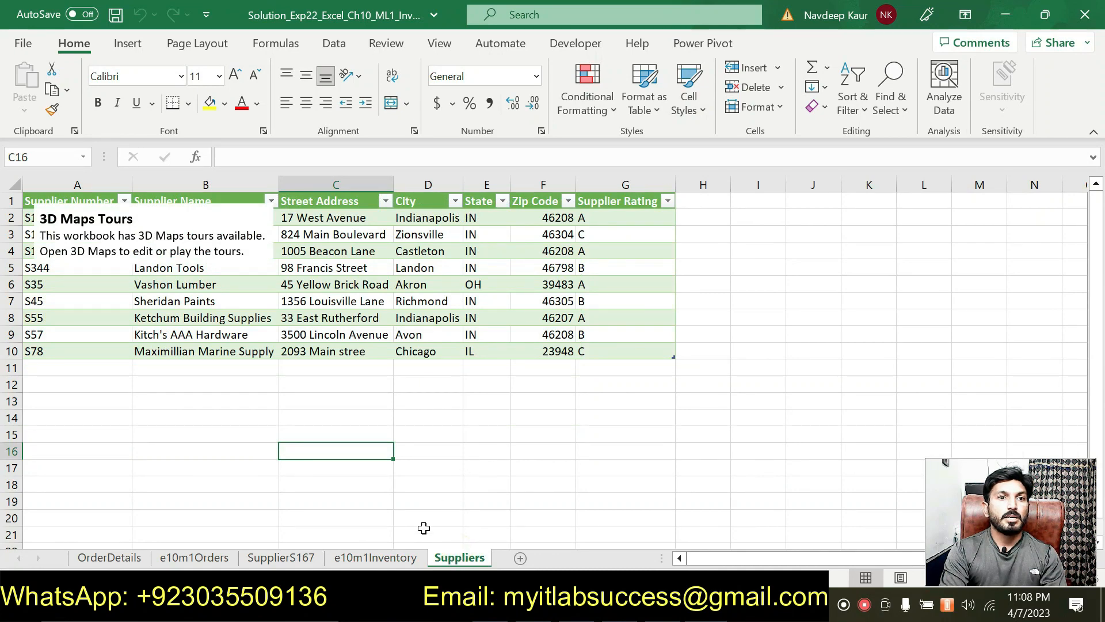
left_click(406, 559)
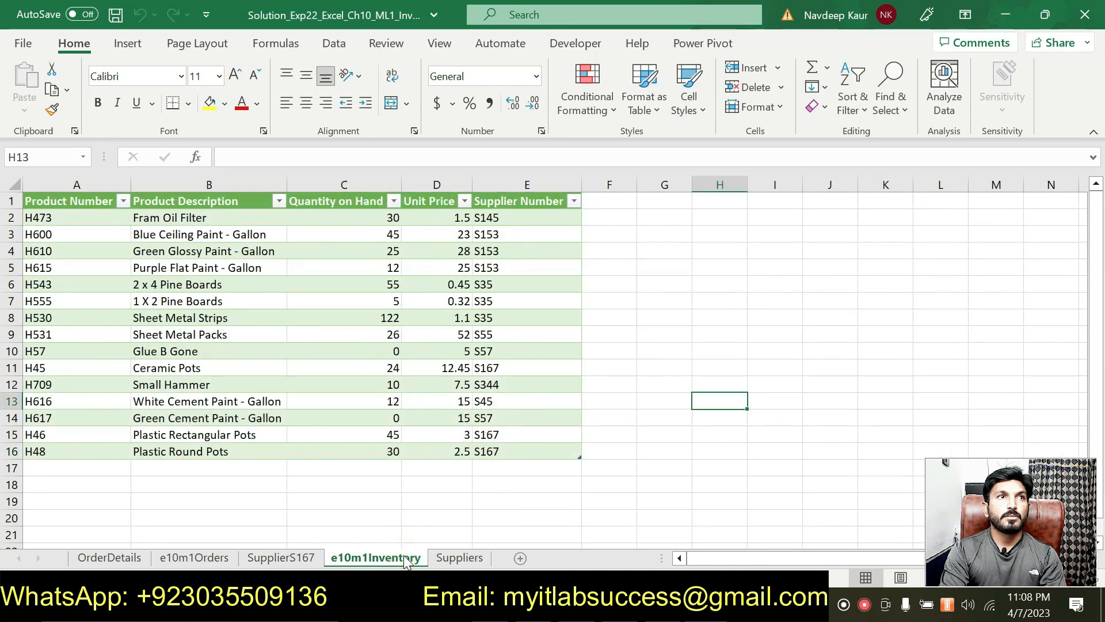
left_click(426, 367)
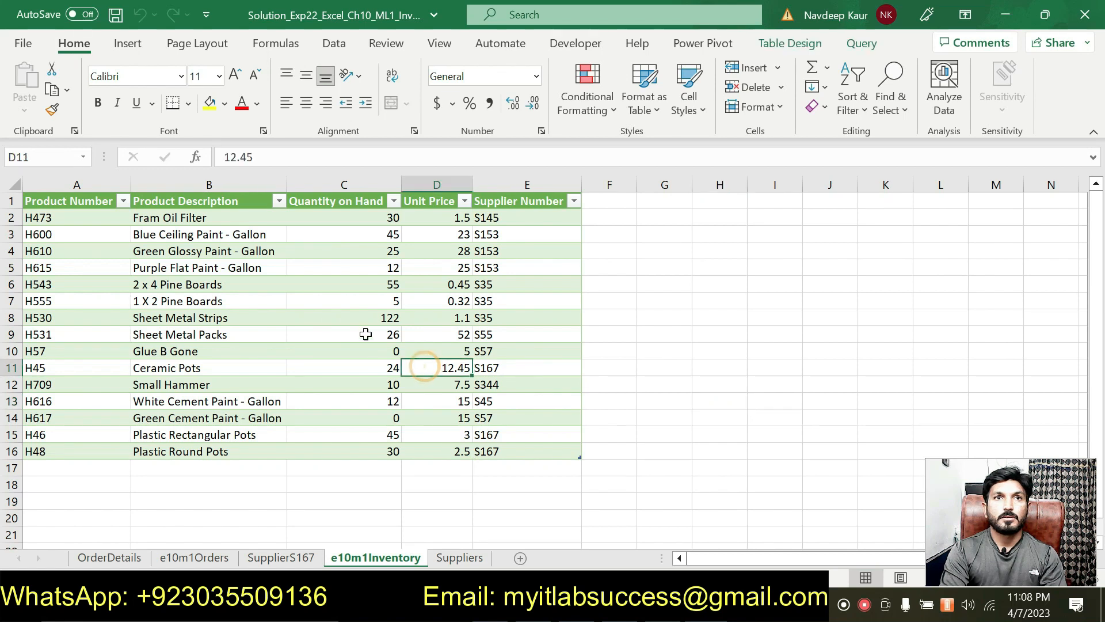
left_click(283, 321)
left_click(391, 239)
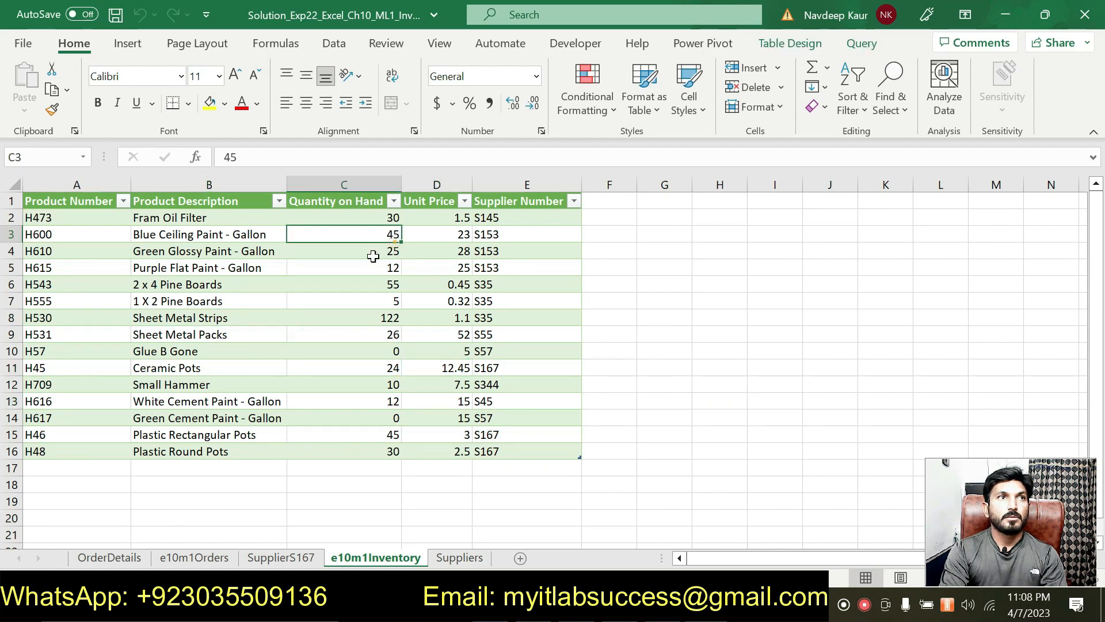
left_click(164, 311)
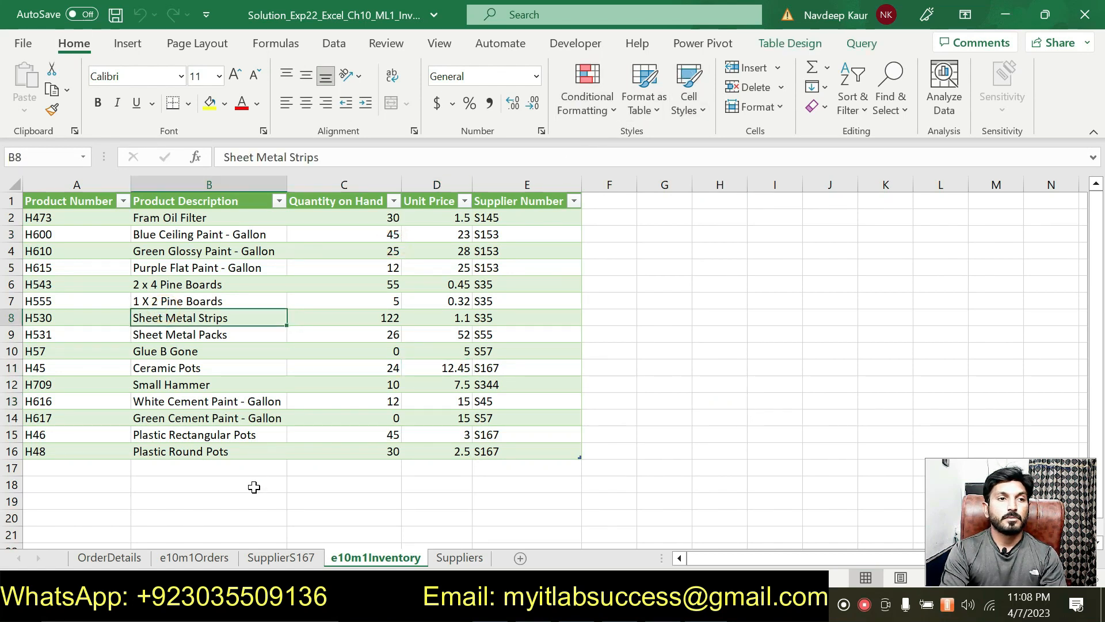
left_click(199, 557)
left_click(109, 557)
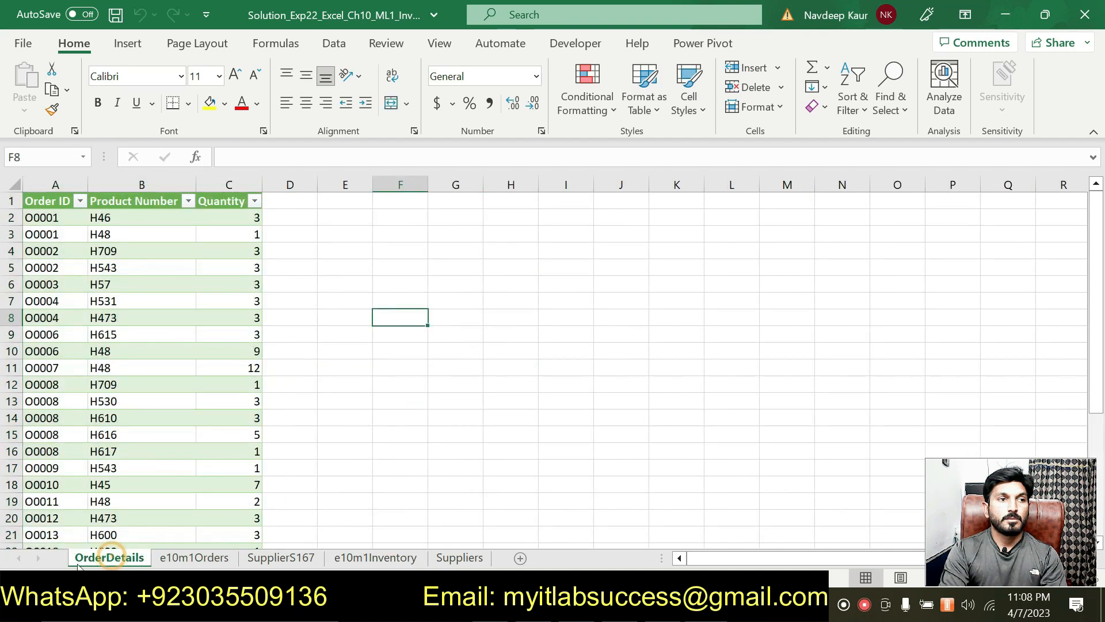
left_click(460, 558)
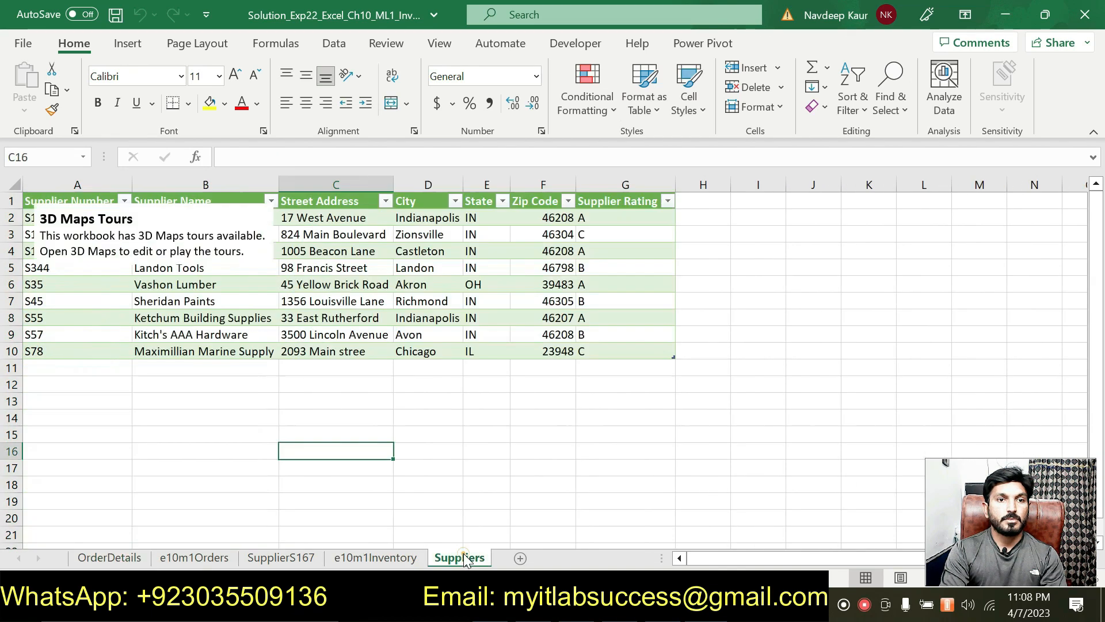
left_click(396, 559)
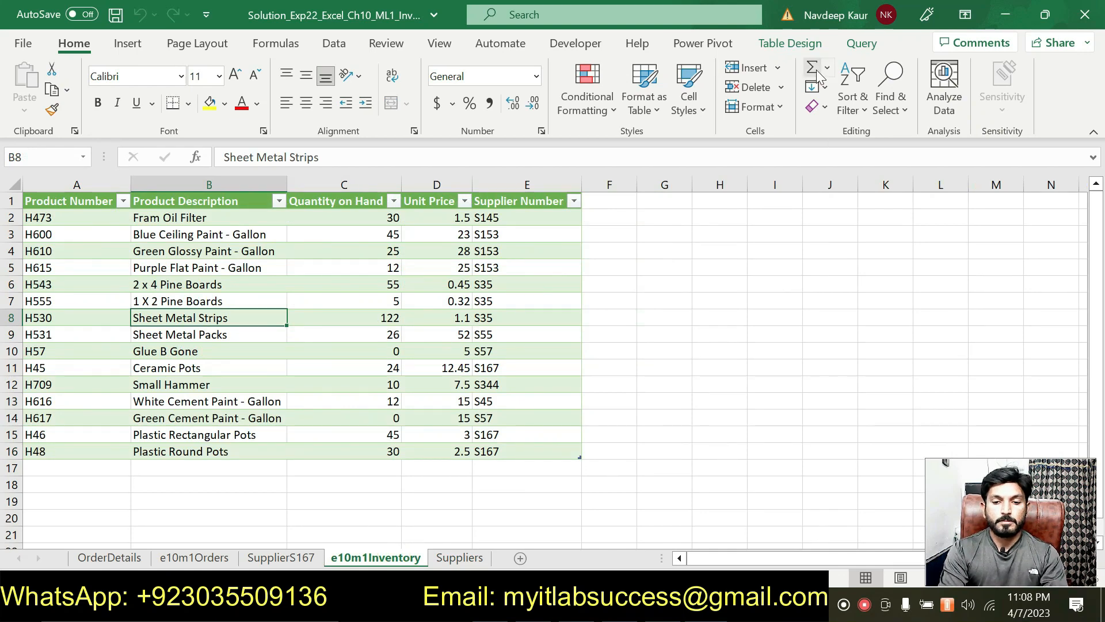
- Check unit price D7 and the SupplierS167 PivotTable, then return to the Word instructions
left_click(702, 43)
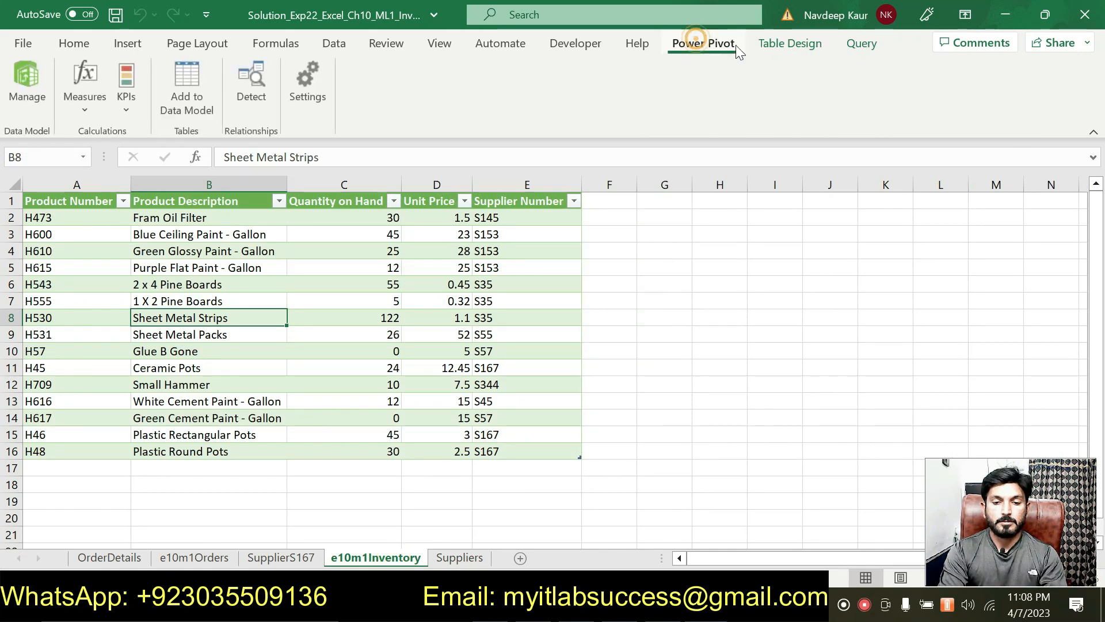
left_click(767, 43)
left_click(425, 302)
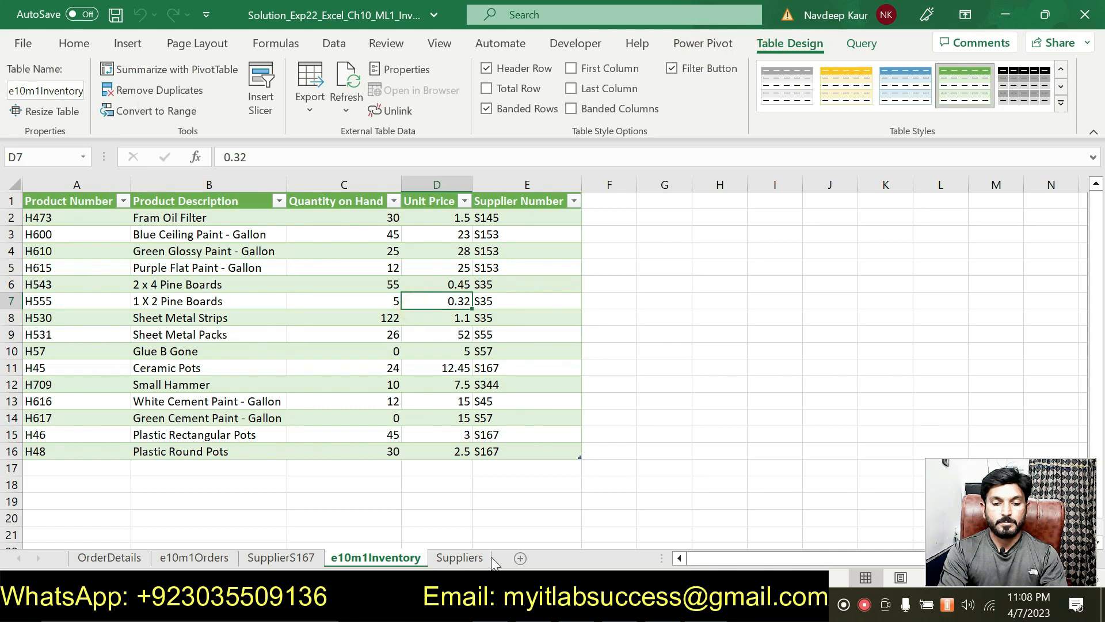
left_click(459, 558)
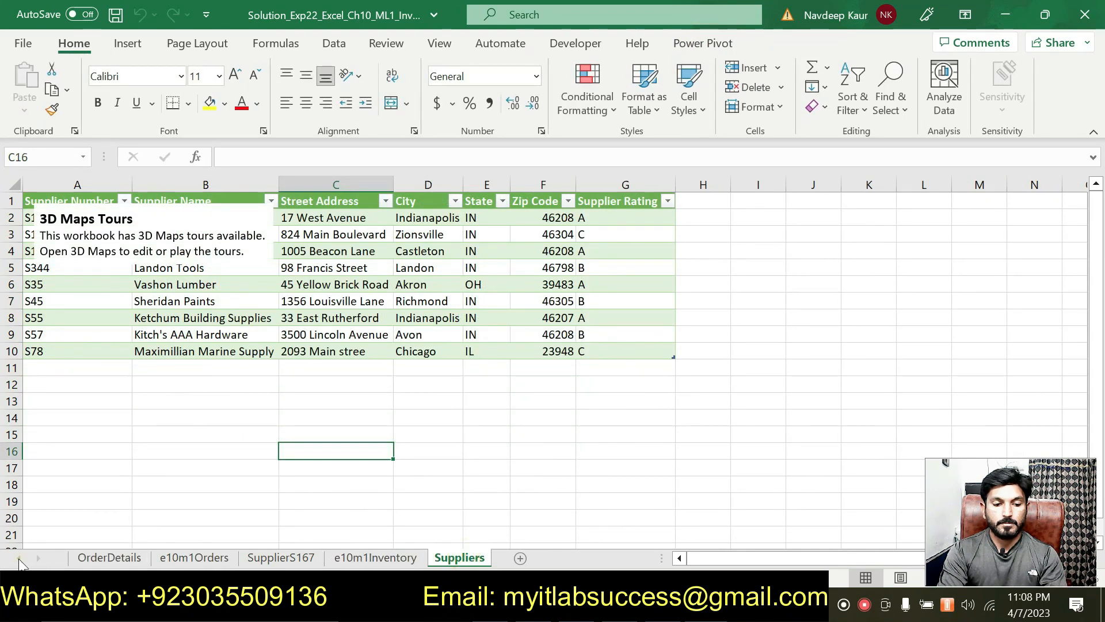
left_click(281, 557)
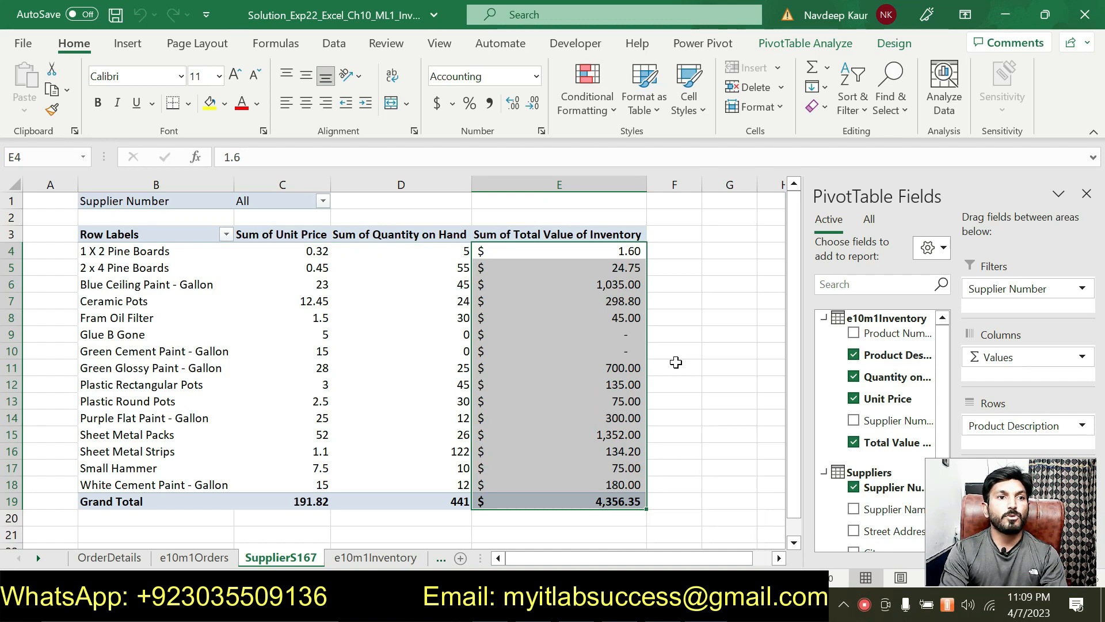
left_click(618, 605)
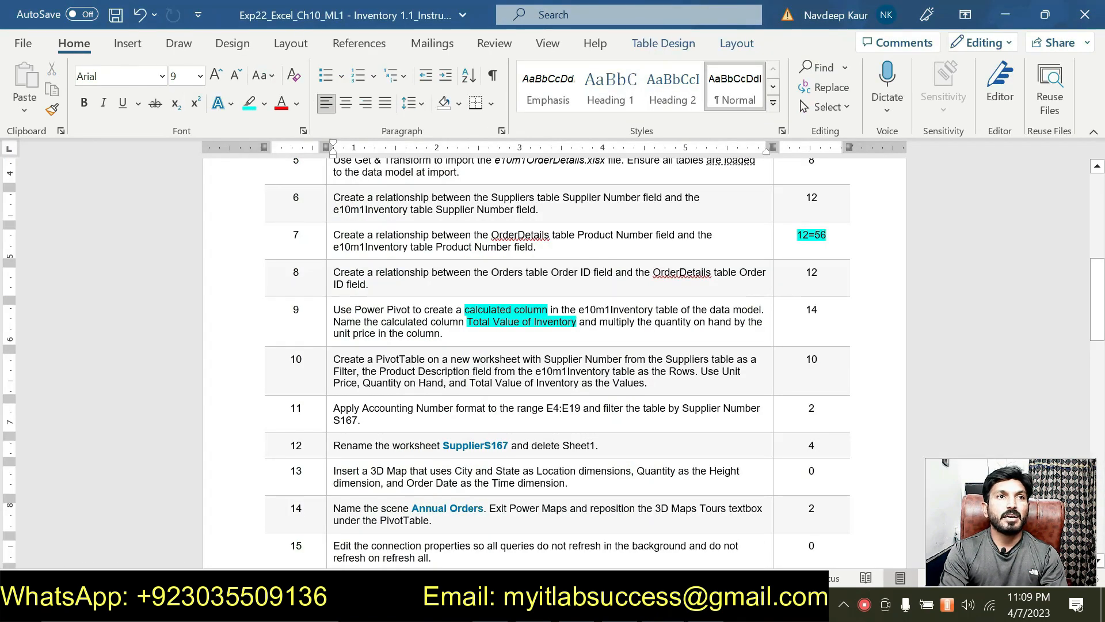
- Reread instruction steps 9–10 and the sheet name SupplierS167, then return to the Excel PivotTable
left_click_drag(650, 382, 357, 339)
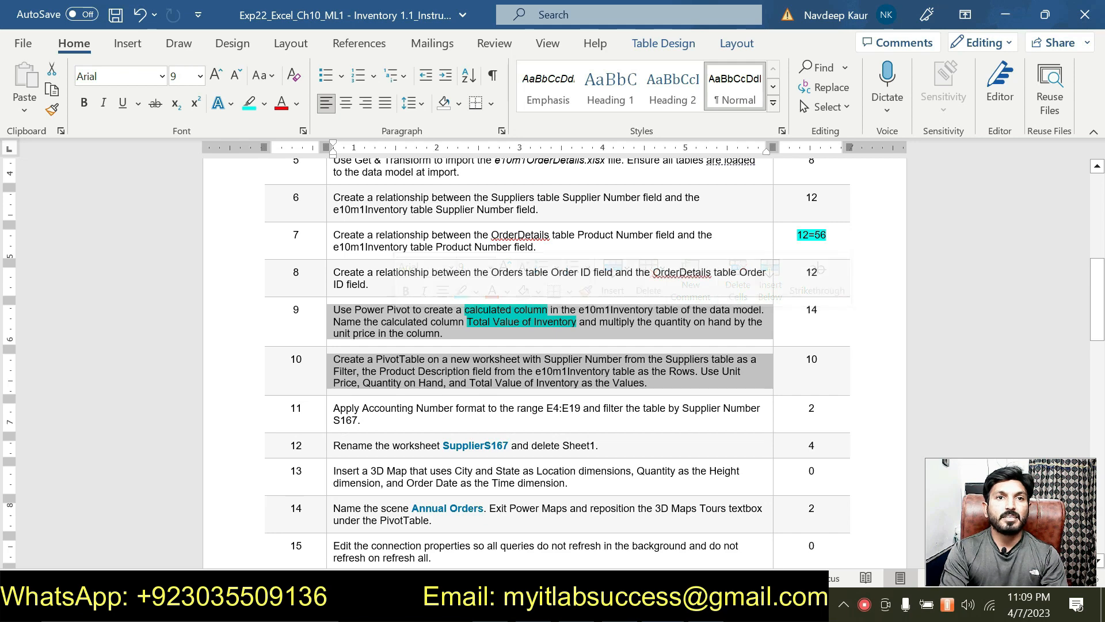
left_click_drag(443, 447, 509, 447)
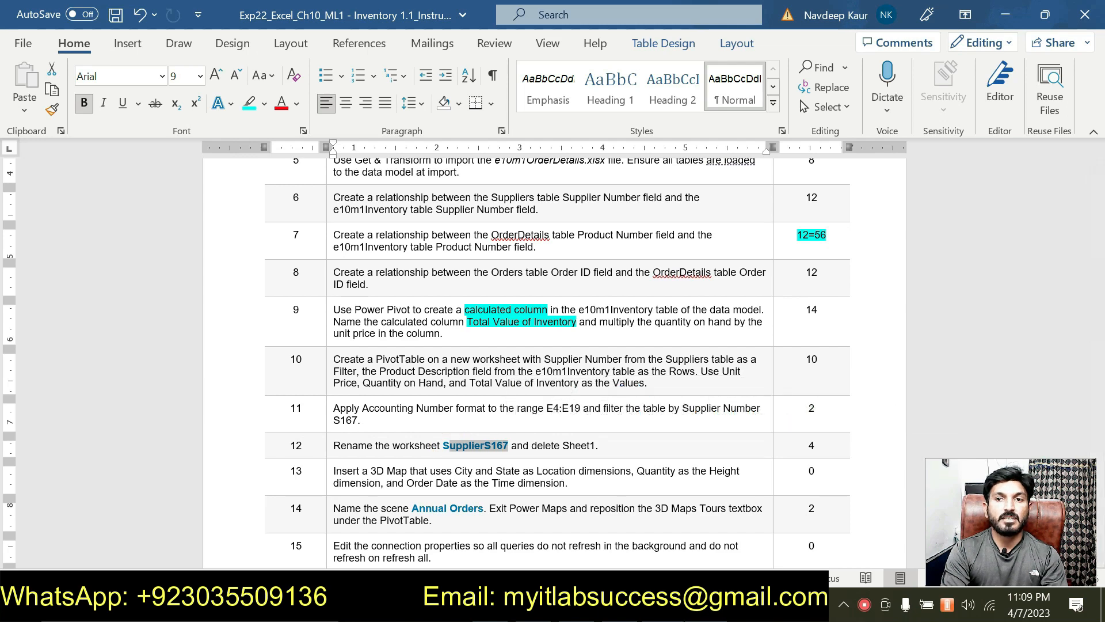
left_click(611, 608)
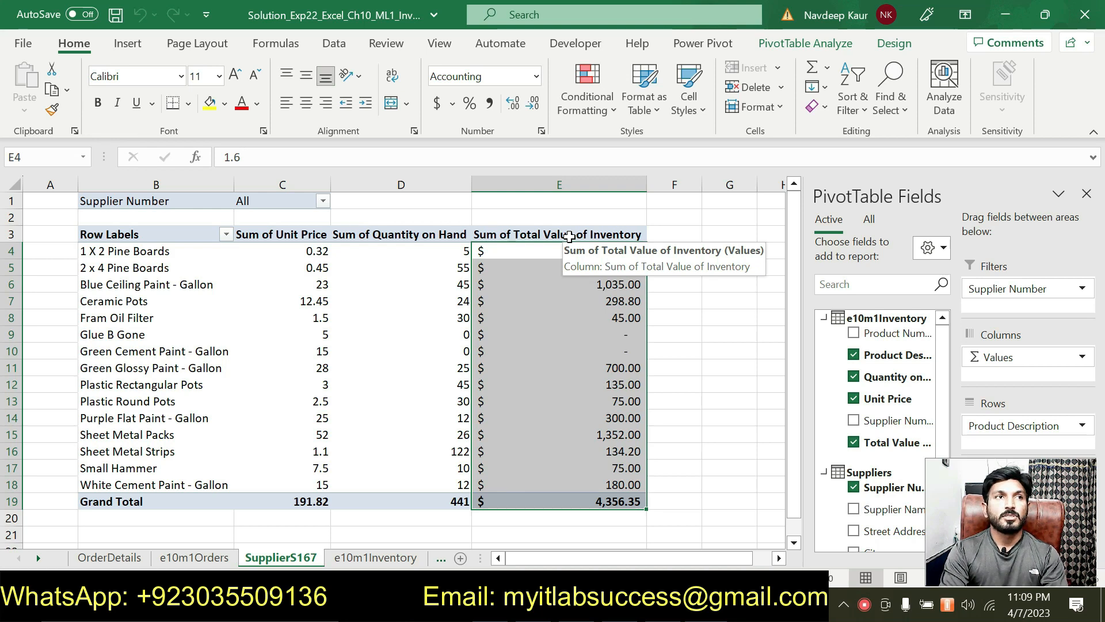
key("alt+Tab")
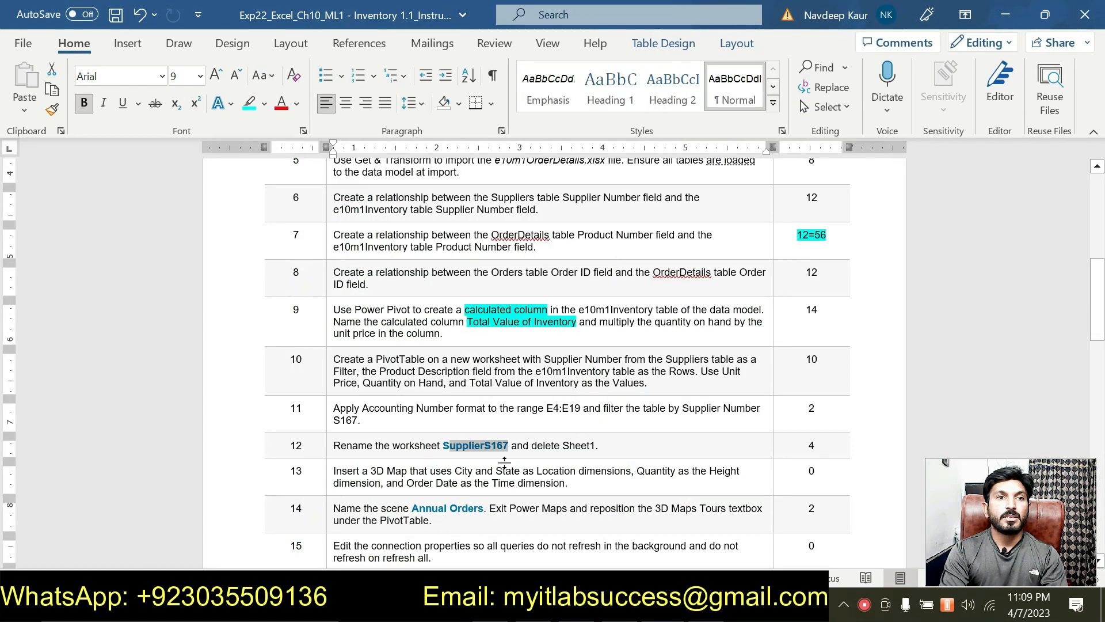
scroll(506, 464, "down", 2)
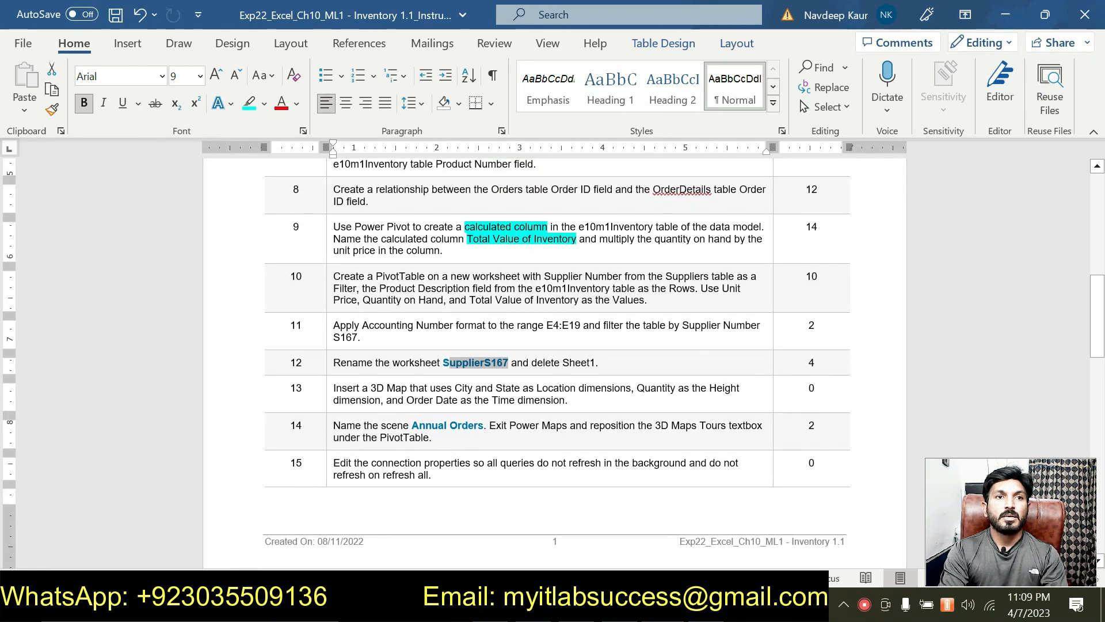
scroll(555, 354, "up", 9)
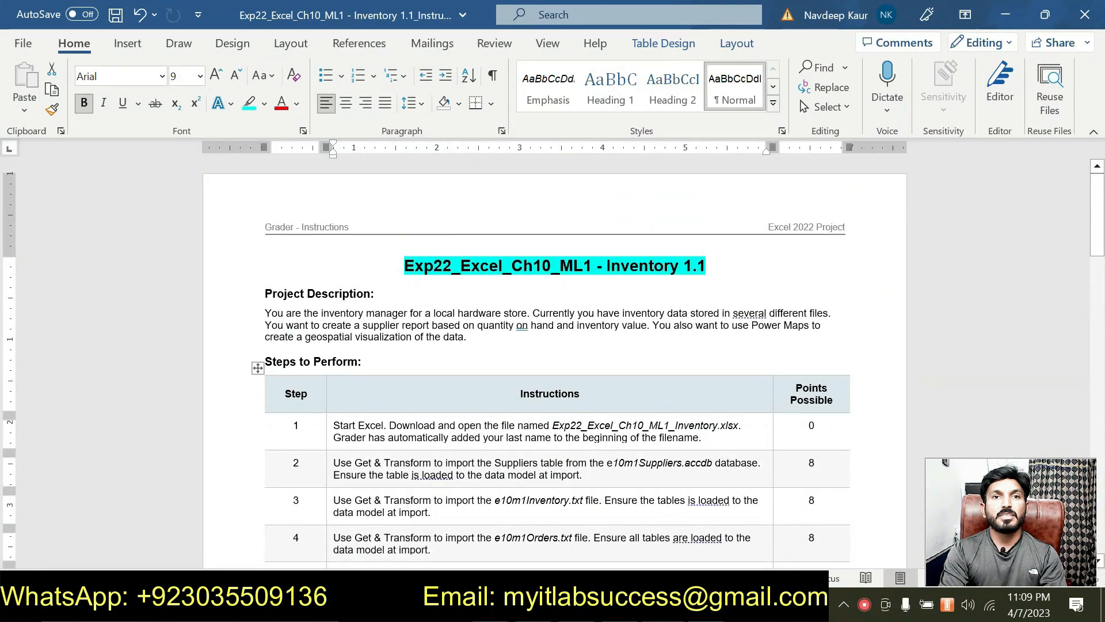
key("alt+Tab")
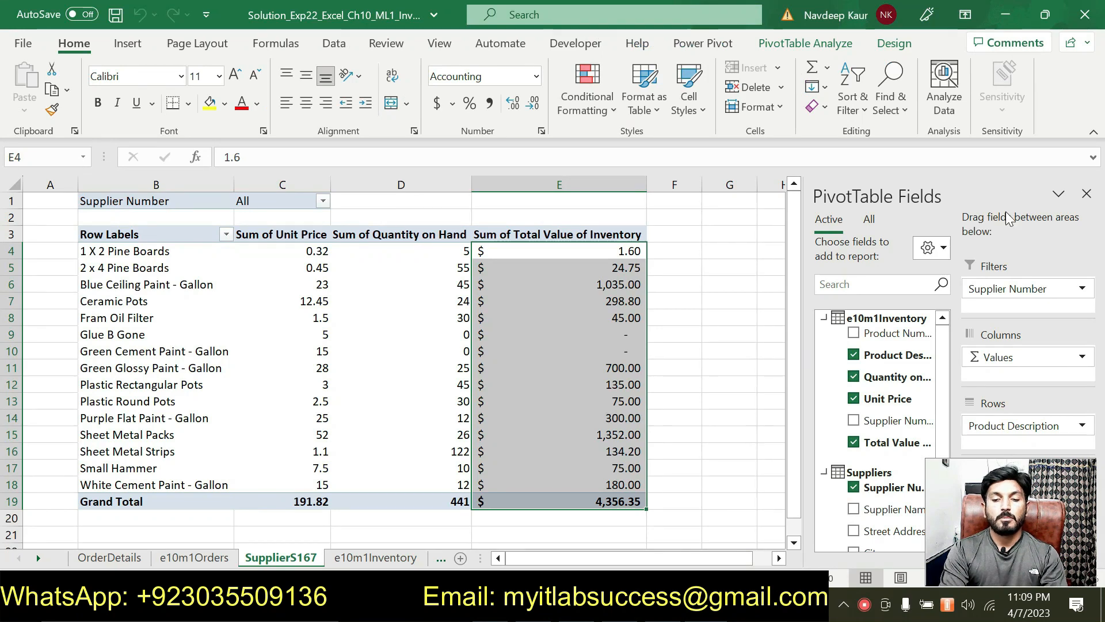
- Close the PivotTable Fields pane and look over the e10m1Inventory and Suppliers sheets
left_click(1087, 194)
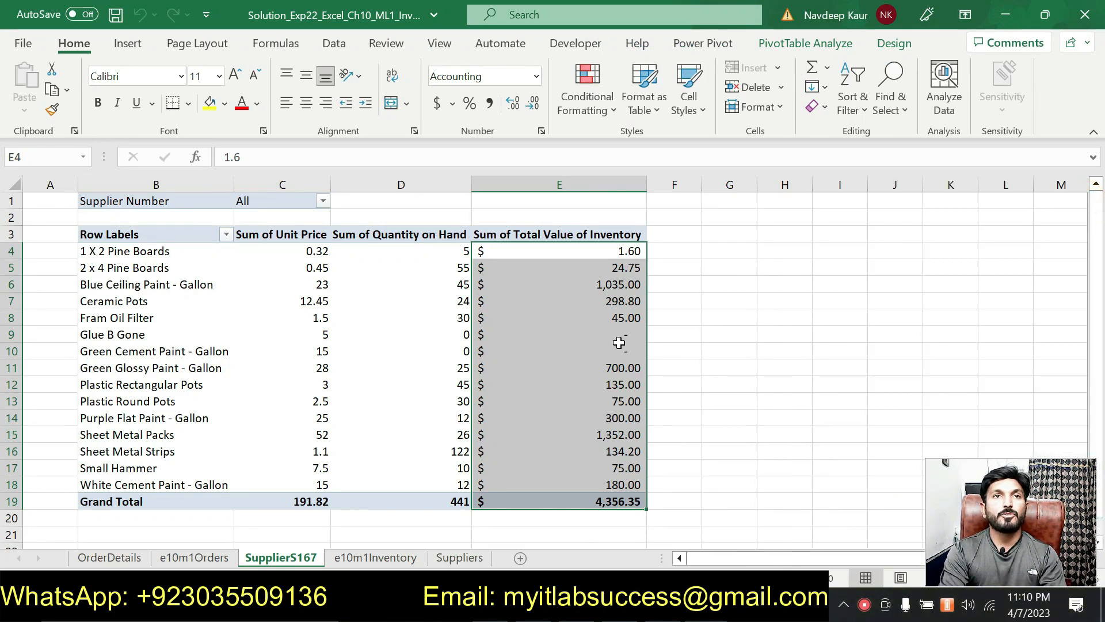
left_click(691, 364)
left_click(416, 556)
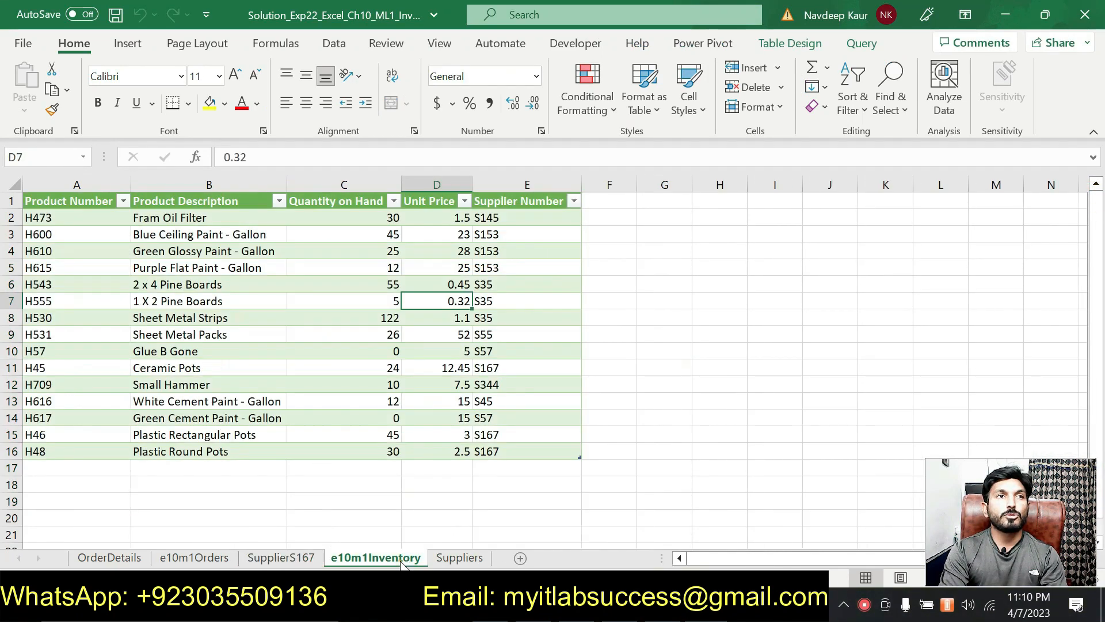
left_click(453, 558)
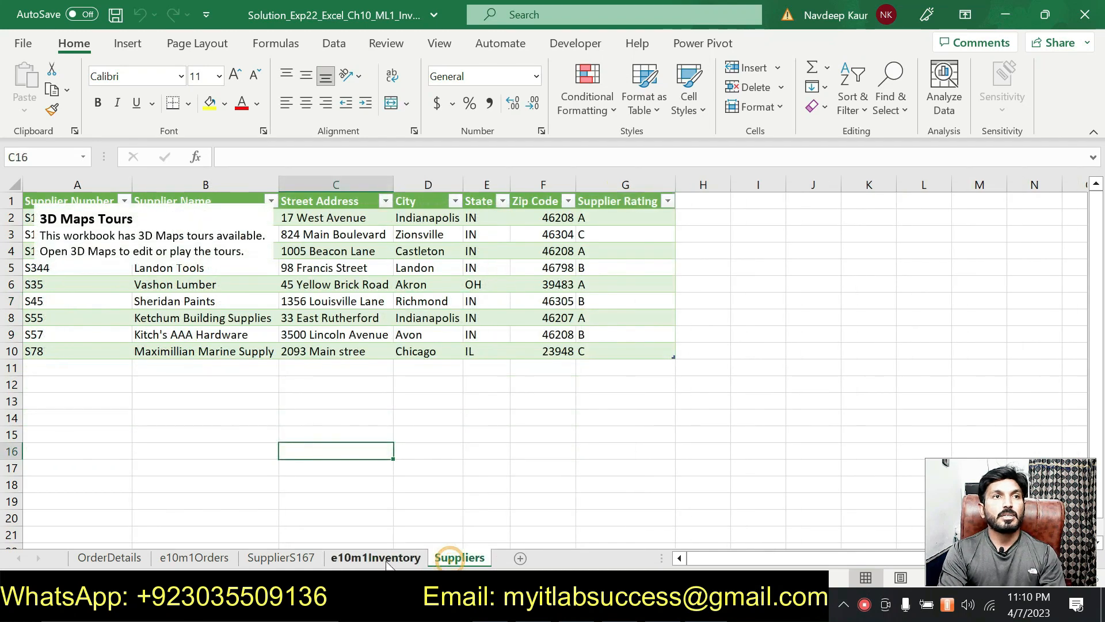
left_click(284, 558)
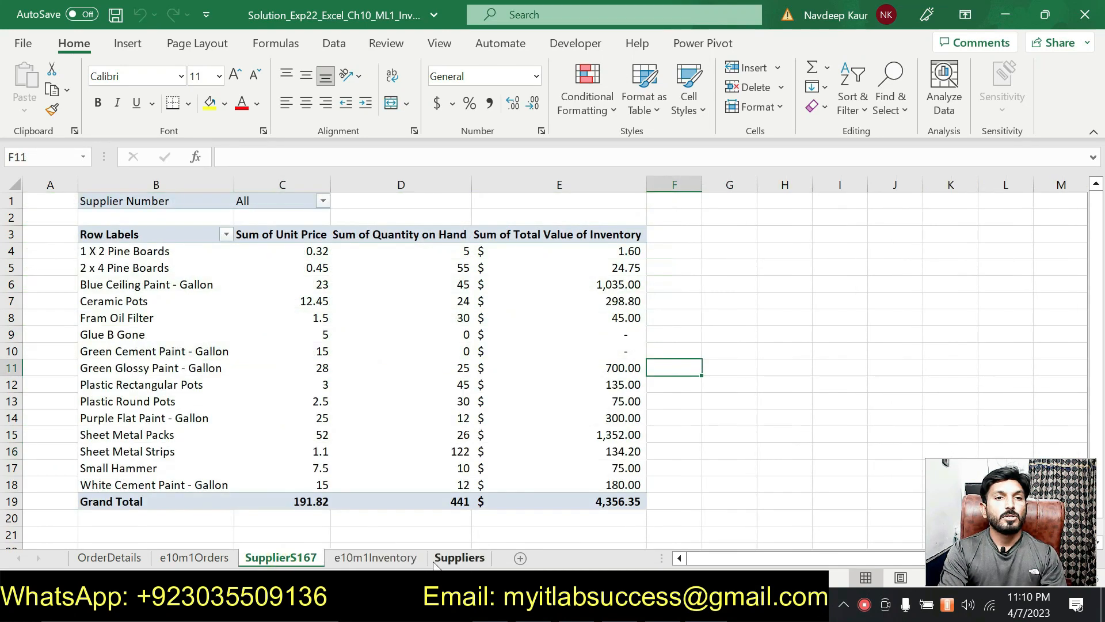
left_click(454, 557)
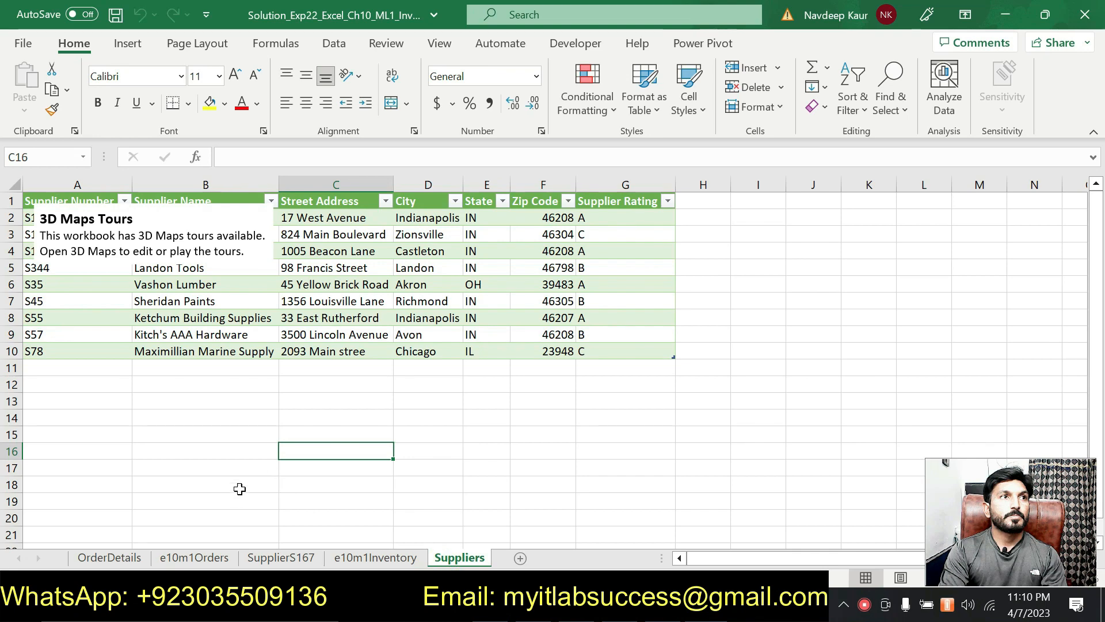
- Look over the e10m1Orders and OrderDetails sheets, then scroll down the Word instructions
left_click(206, 561)
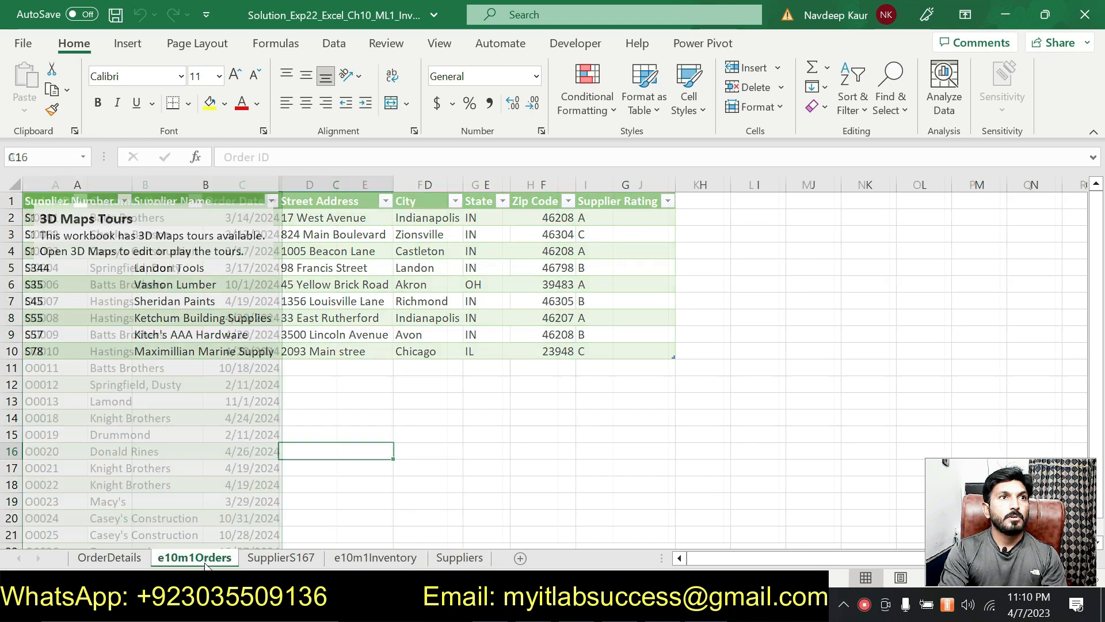
left_click(131, 548)
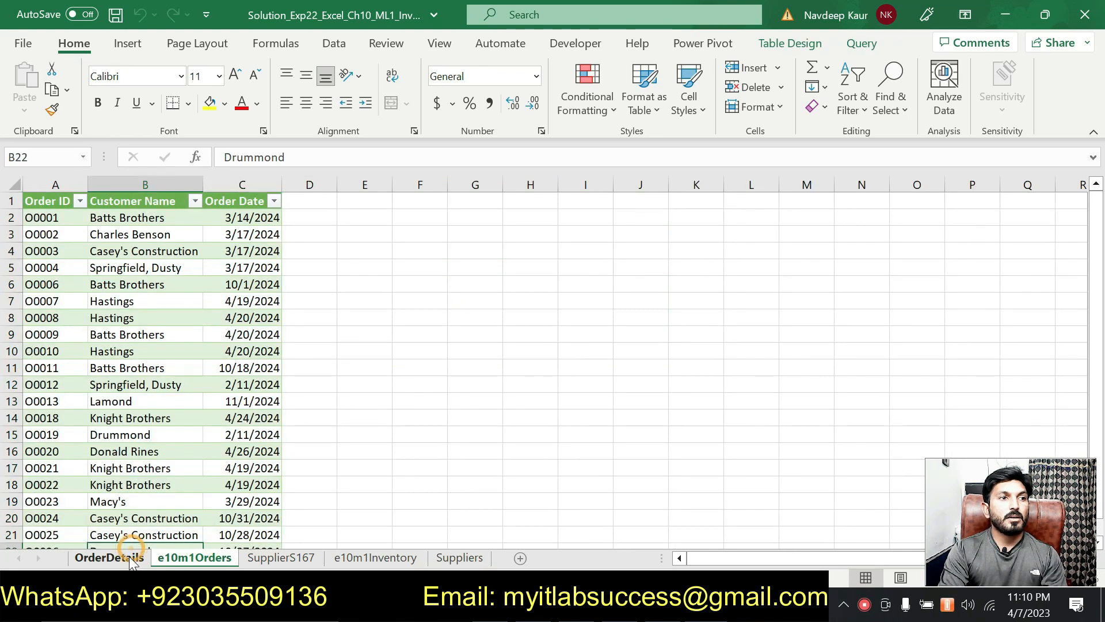
left_click(128, 557)
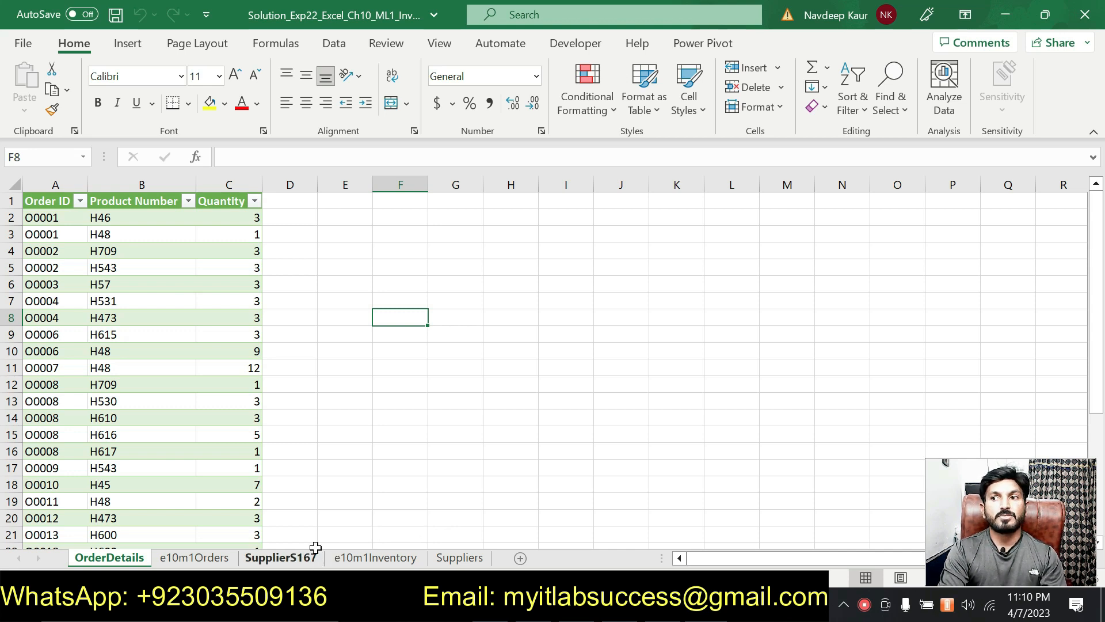
left_click(426, 487)
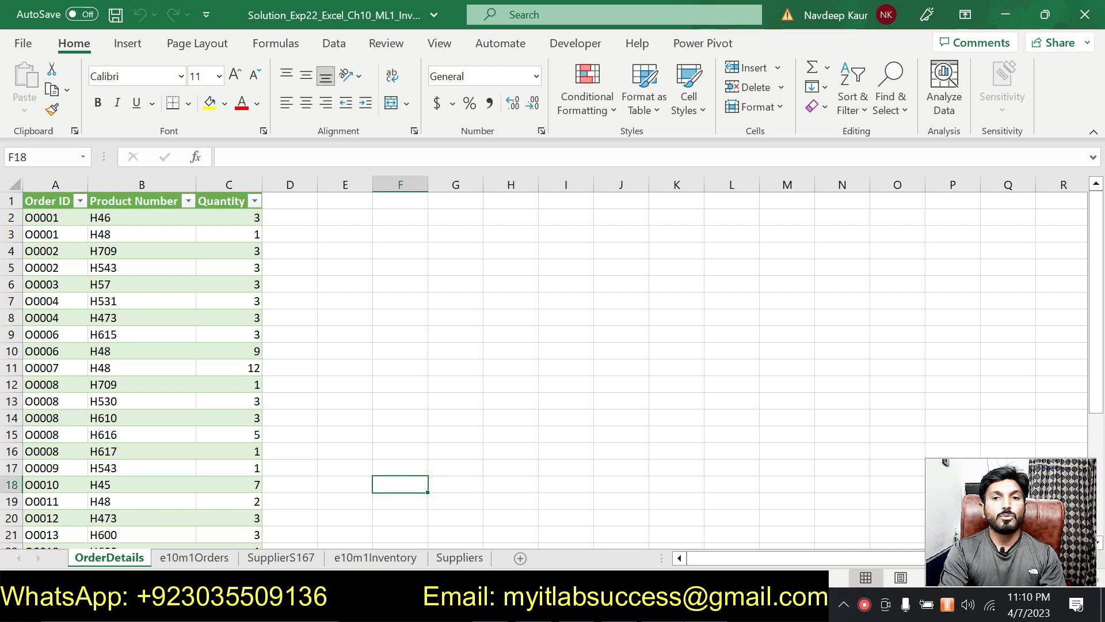
left_click(622, 604)
scroll(573, 525, "down", 3)
scroll(558, 363, "down", 1)
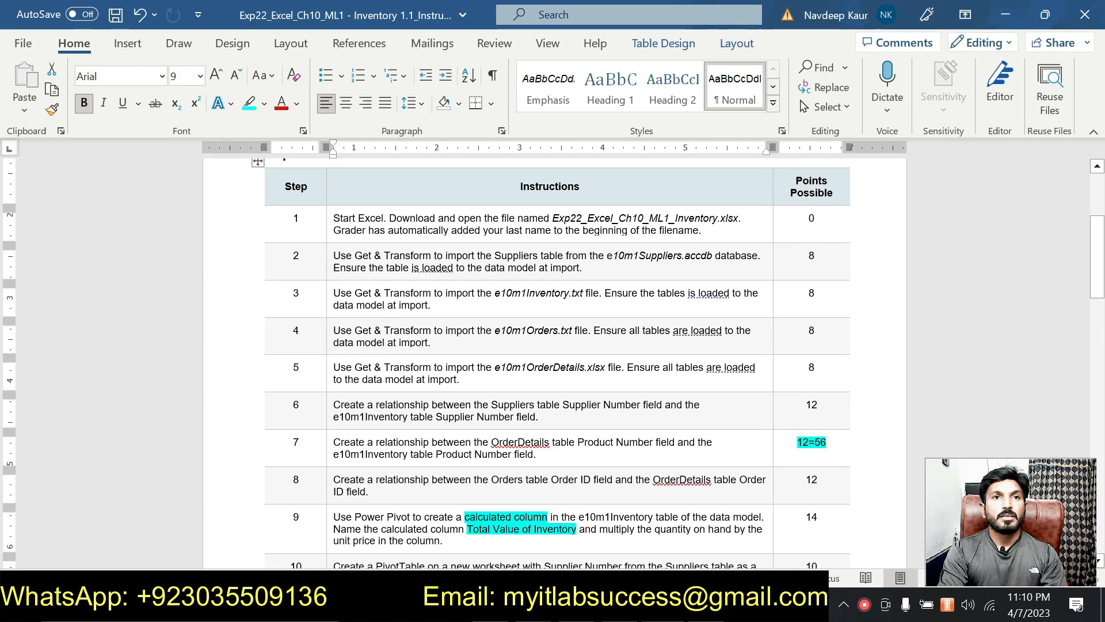
scroll(557, 363, "down", 5)
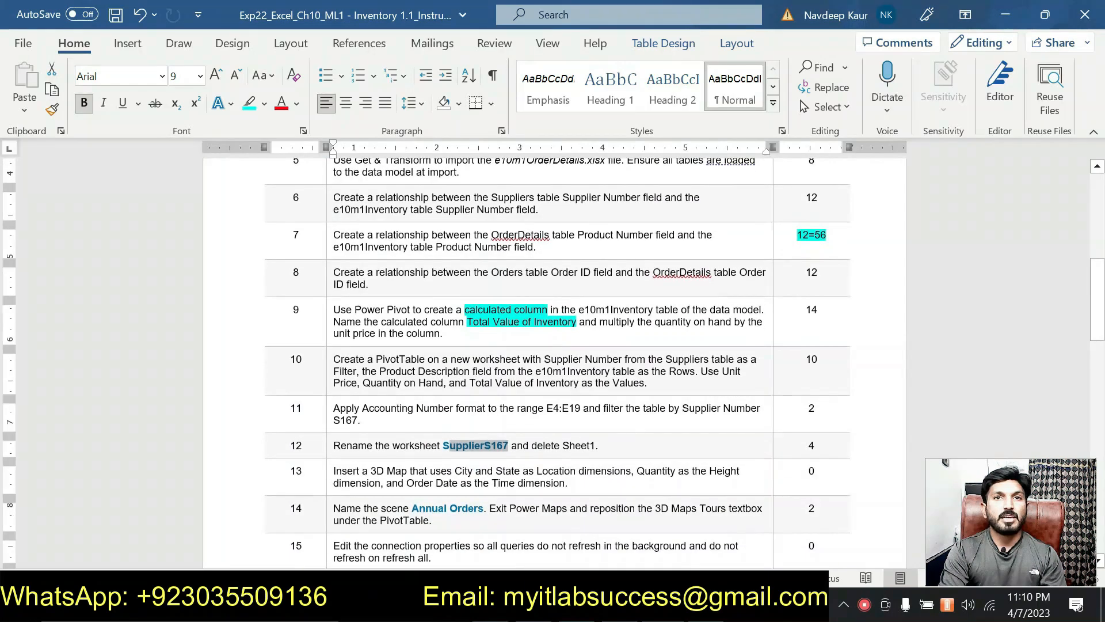
scroll(495, 460, "up", 5)
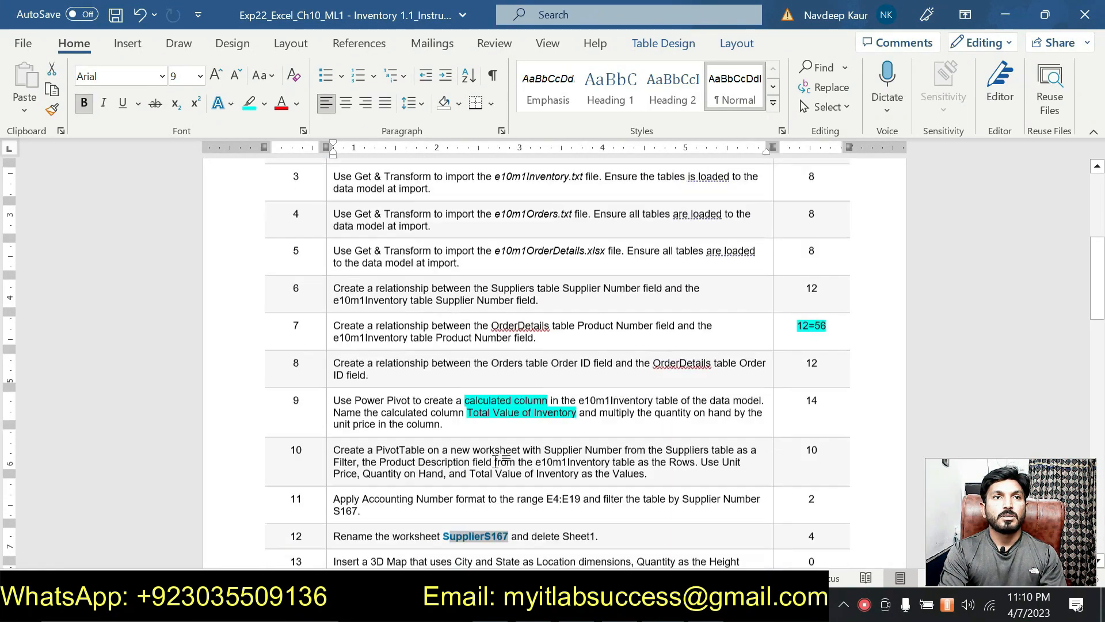
scroll(495, 460, "up", 4)
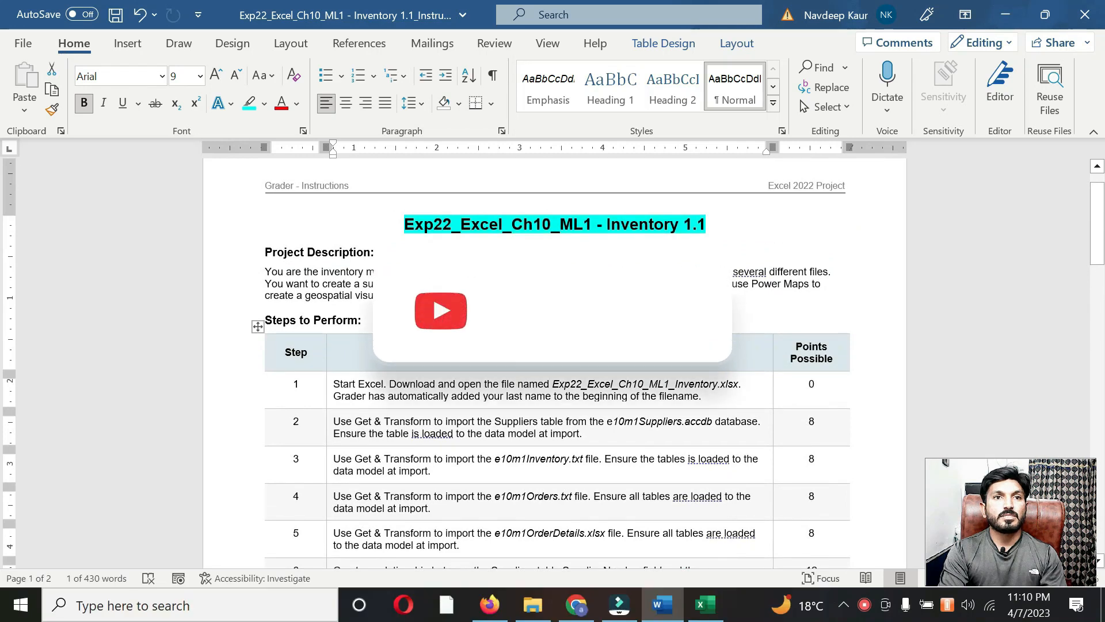